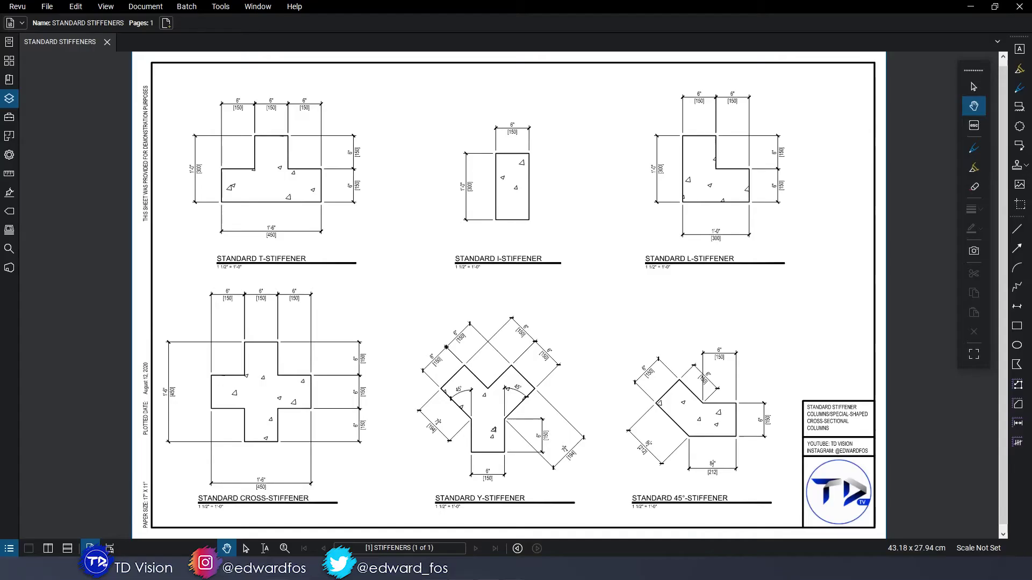
scroll(231, 166, up, 5)
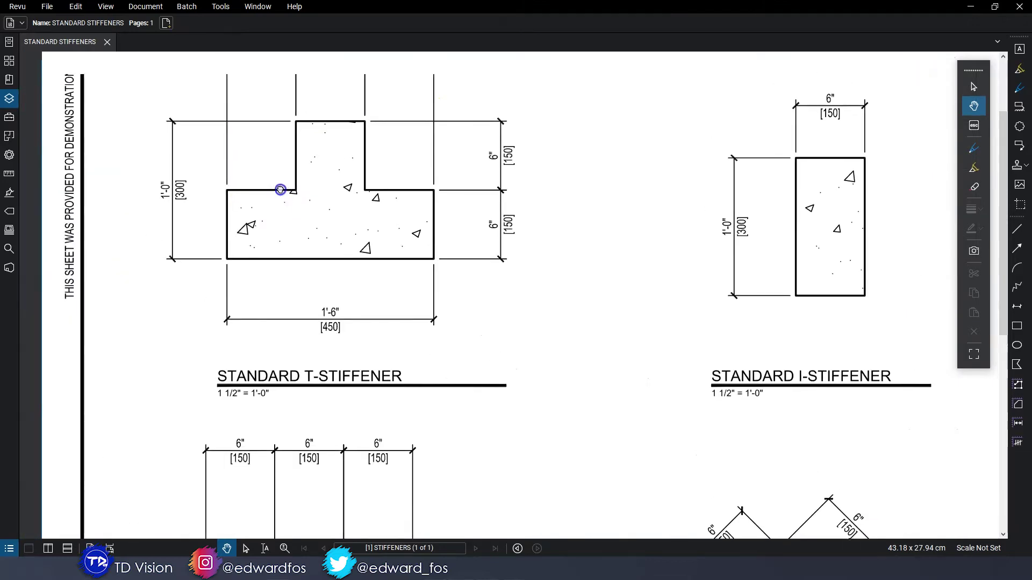
scroll(407, 269, down, 2)
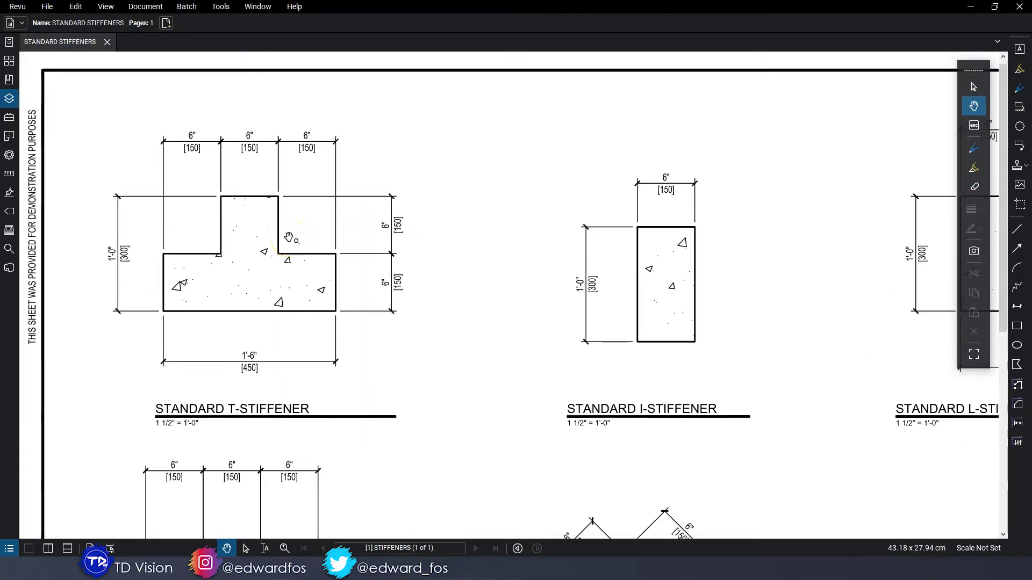
scroll(380, 240, down, 3)
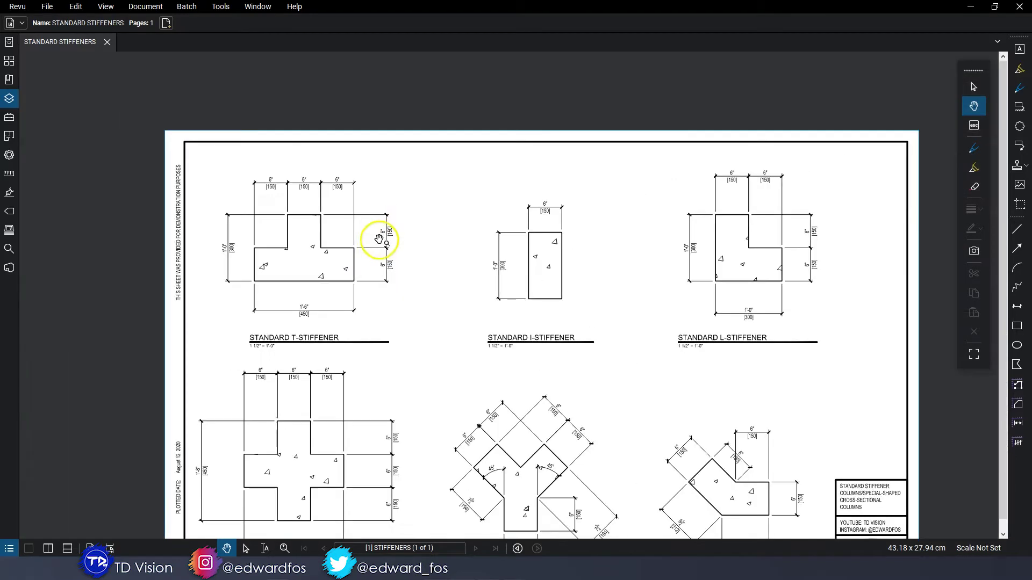
scroll(511, 274, up, 1)
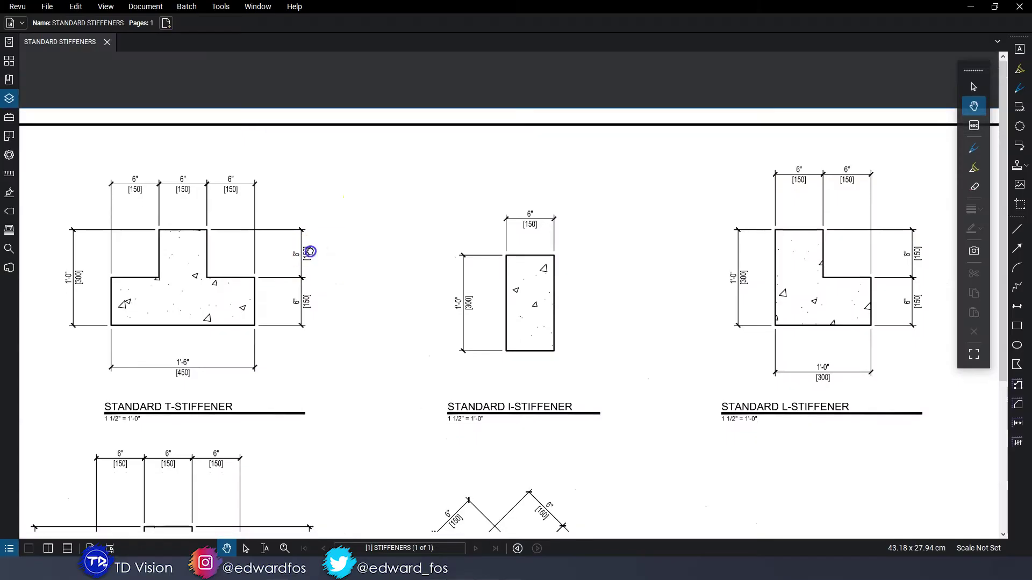
drag(309, 253, 302, 239)
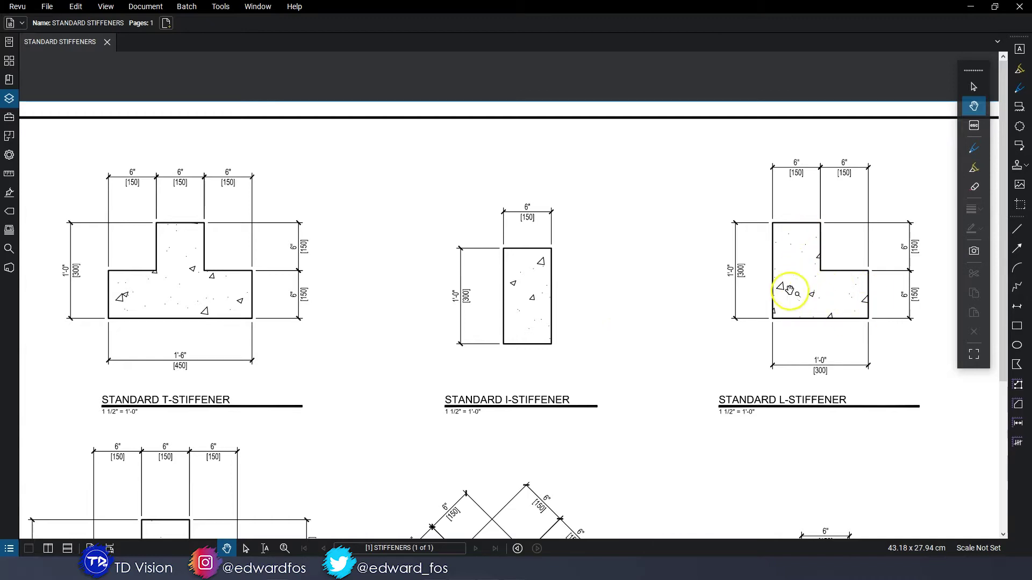
scroll(507, 400, down, 5)
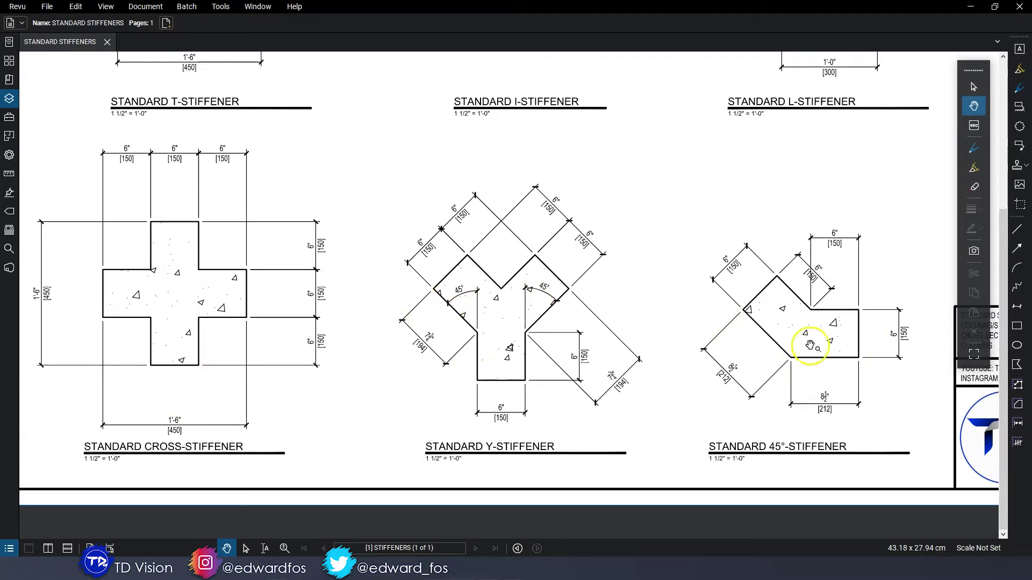
scroll(493, 361, down, 2)
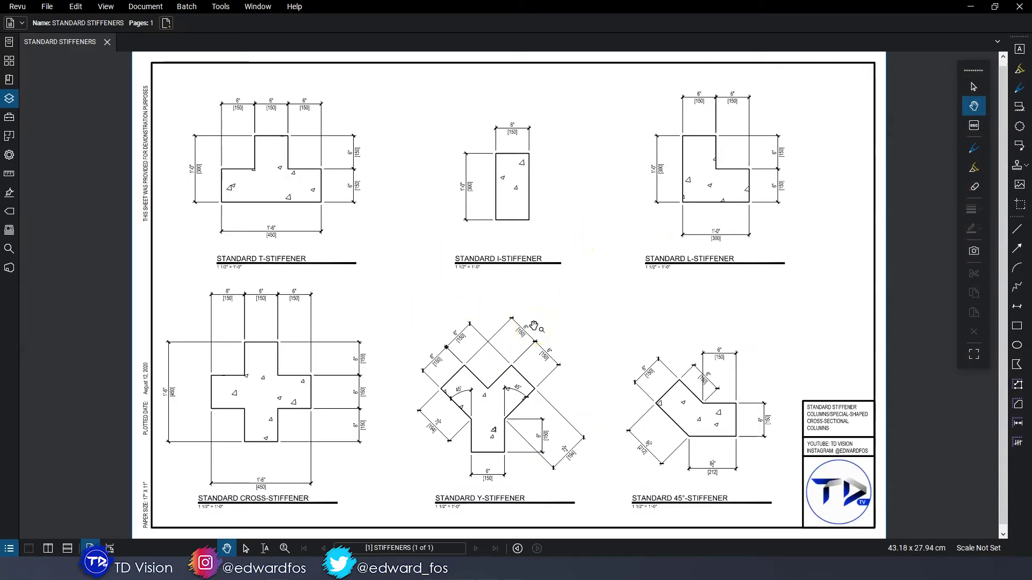
scroll(271, 135, up, 4)
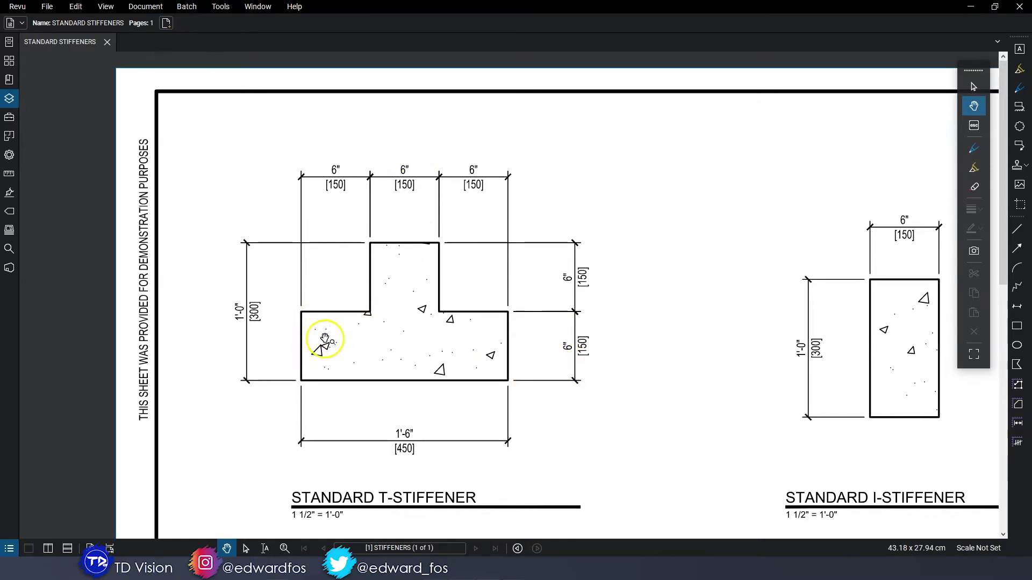
shift+scroll(477, 338, right, 5)
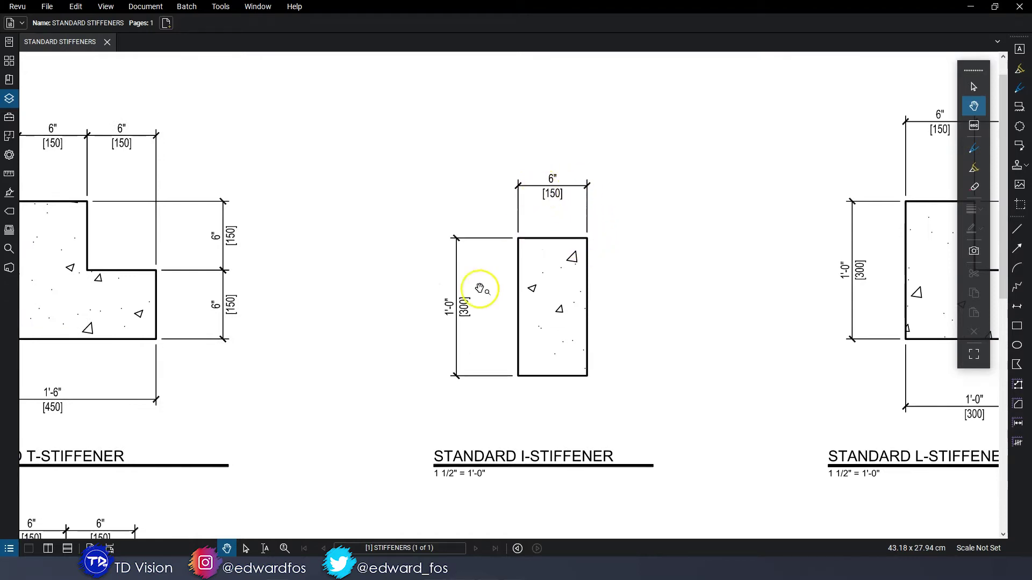
shift+scroll(465, 322, right, 5)
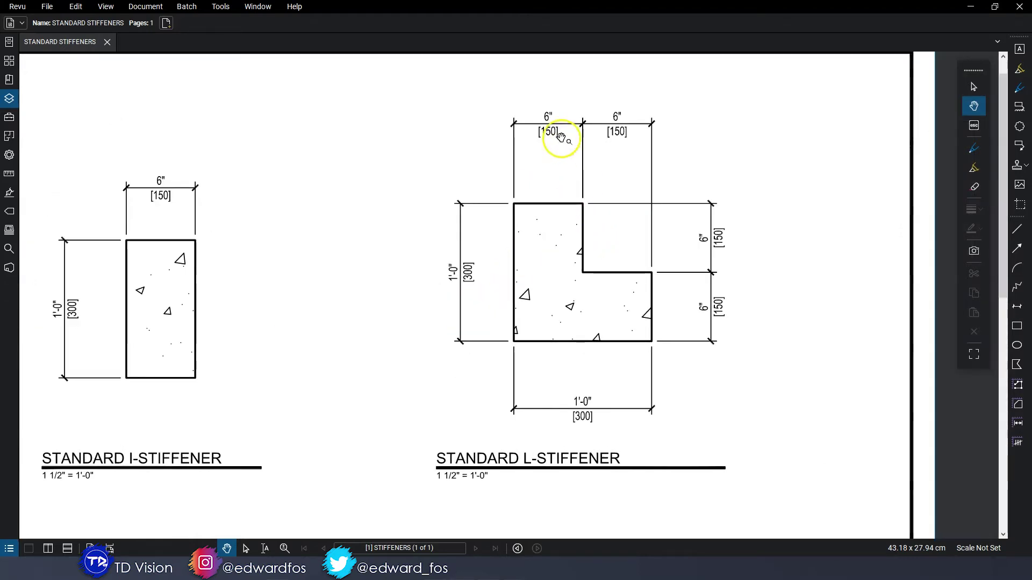
drag(242, 283, 463, 262)
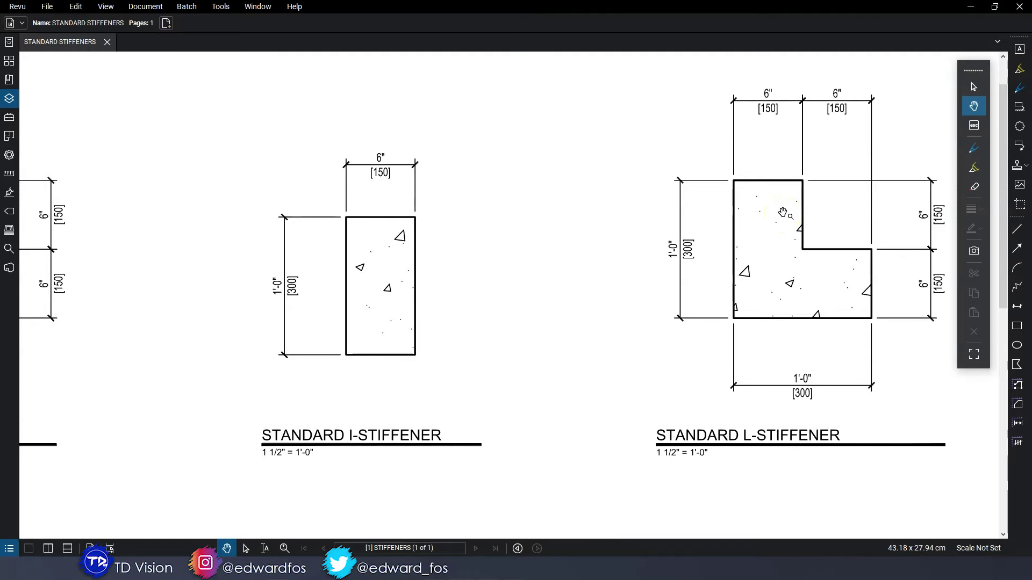
key(ctrl+0)
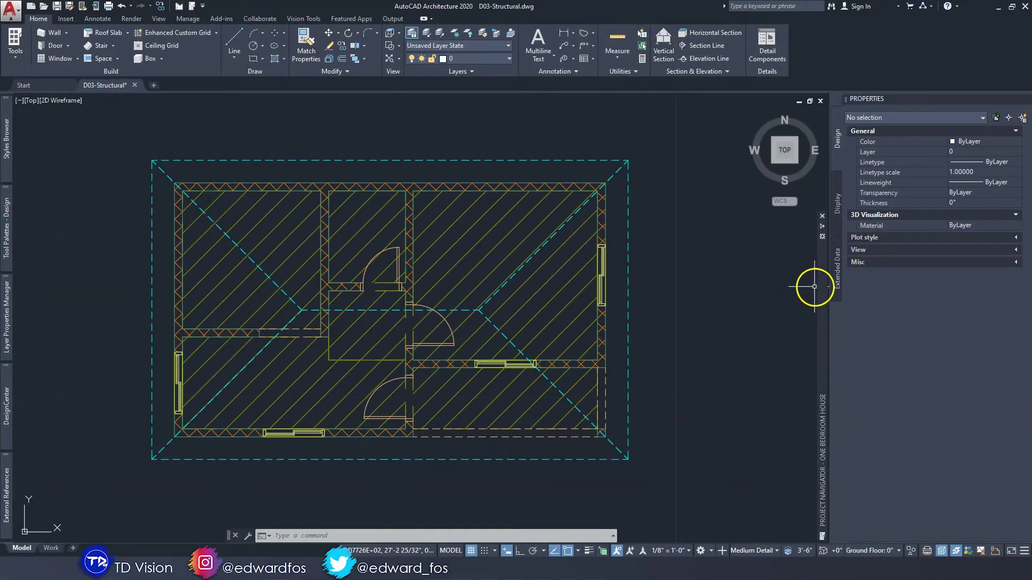
Open the Structural construct from the project's Constructs list.
mouse_move(821, 291)
click(717, 275)
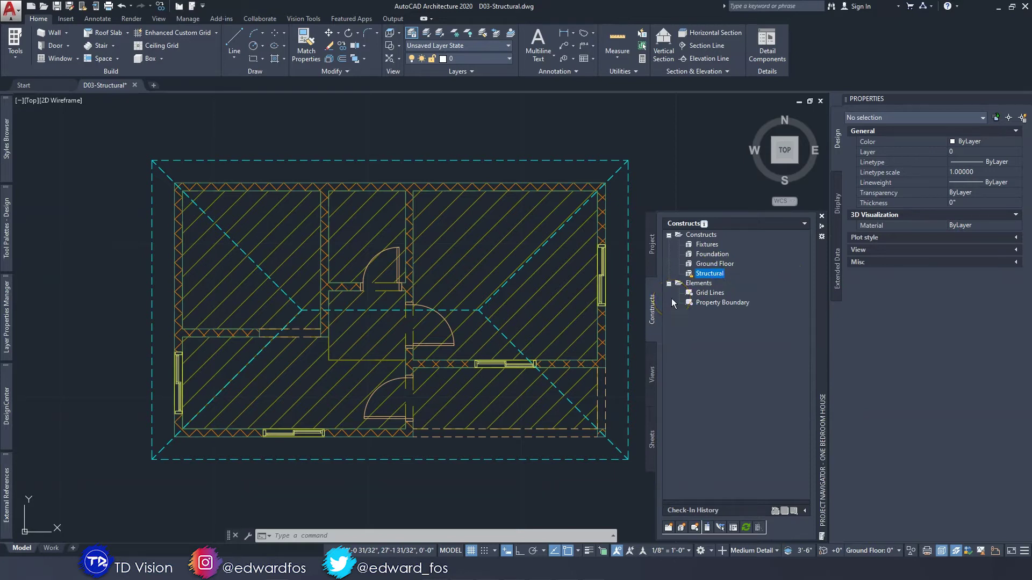
click(699, 276)
mouse_move(701, 279)
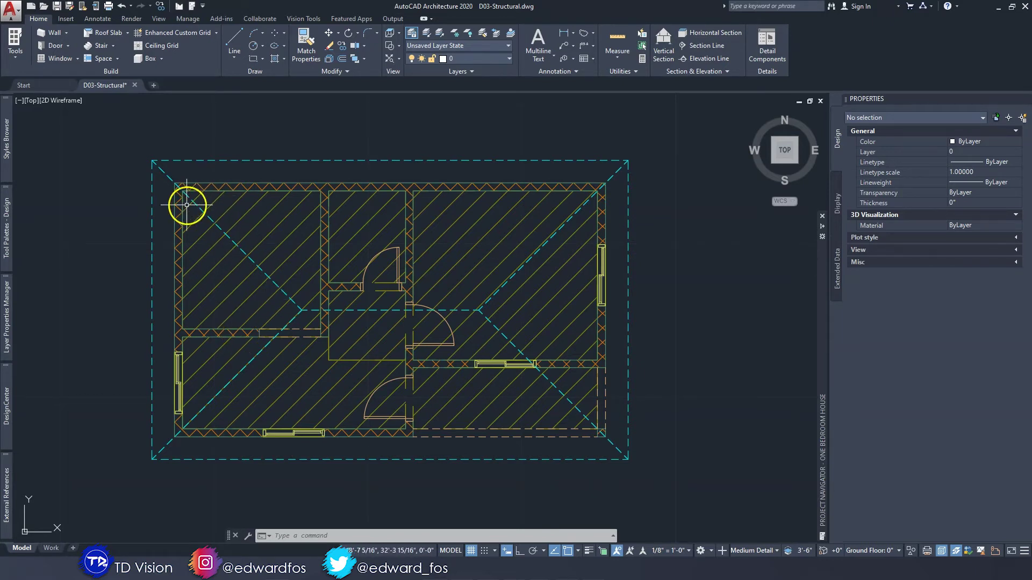
scroll(601, 436, up, 8)
middle_drag(601, 437, 543, 406)
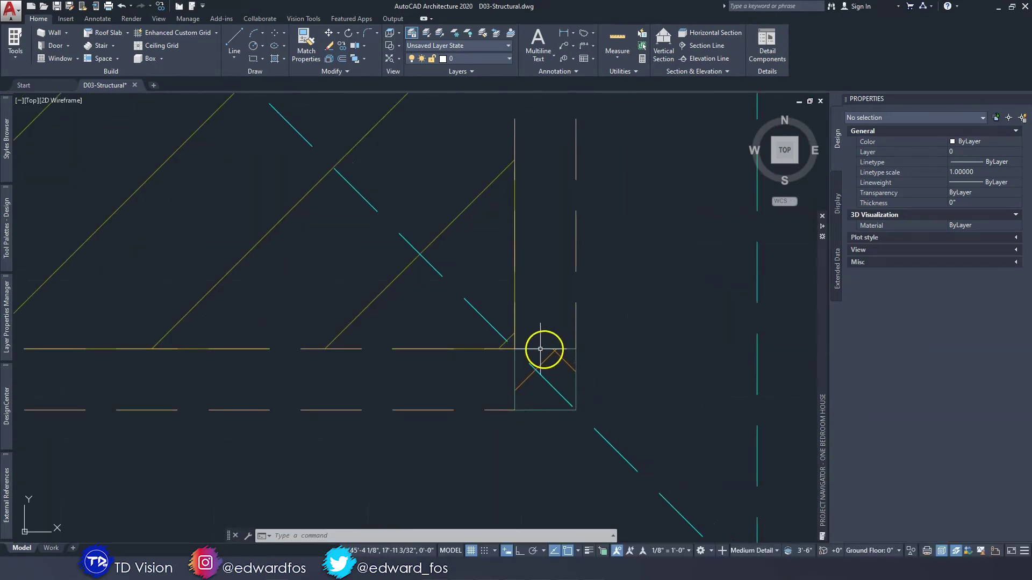
View the house in SE Isometric, return to Top, and pin Project Navigator open.
click(797, 165)
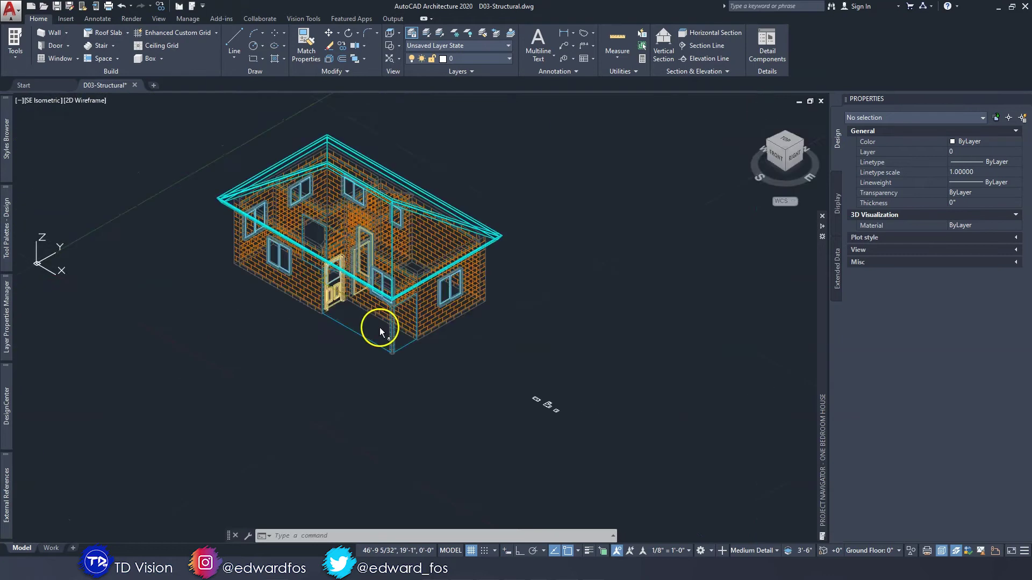
scroll(398, 349, up, 10)
scroll(406, 350, down, 10)
scroll(403, 352, up, 4)
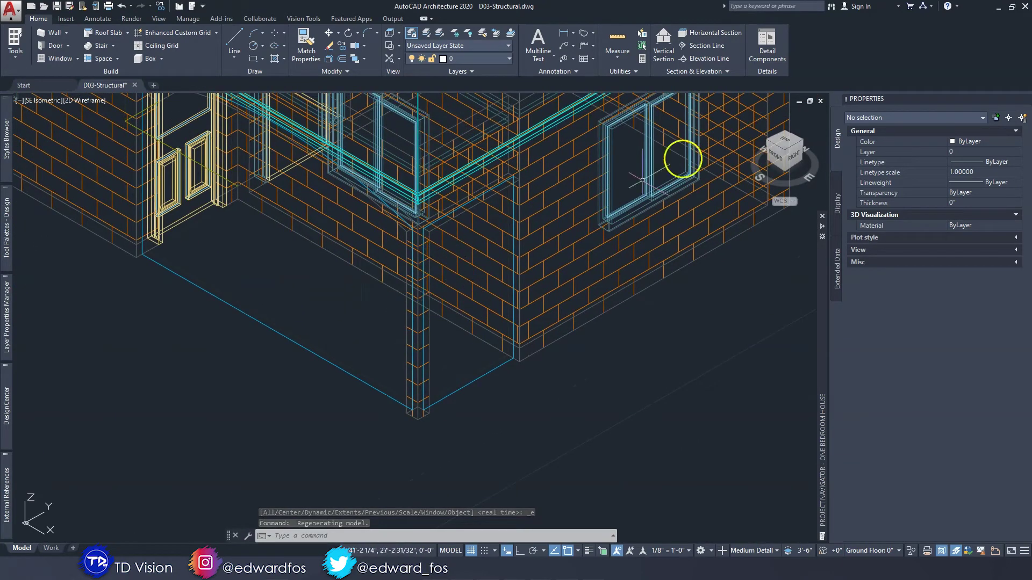
click(784, 143)
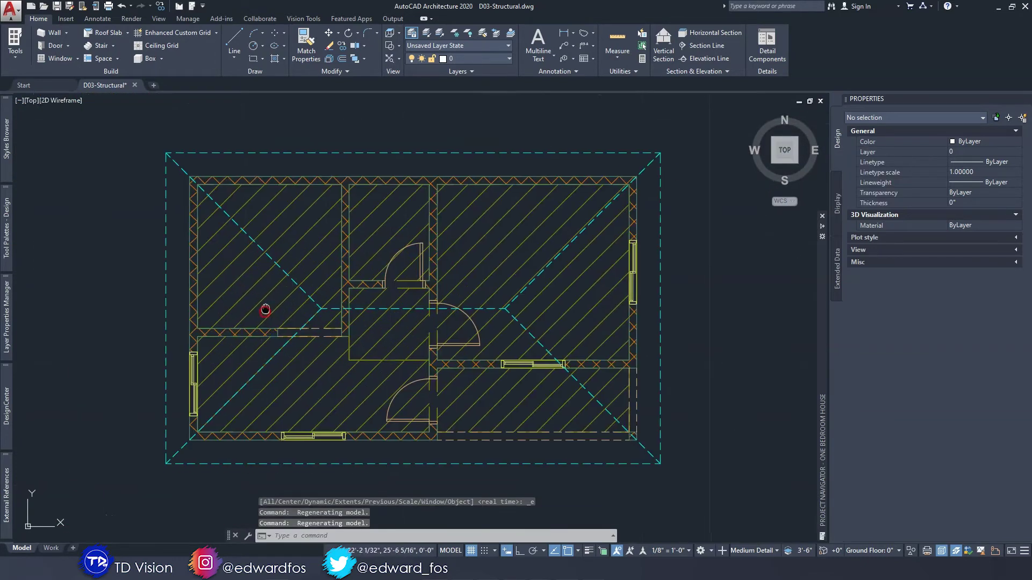
mouse_move(822, 317)
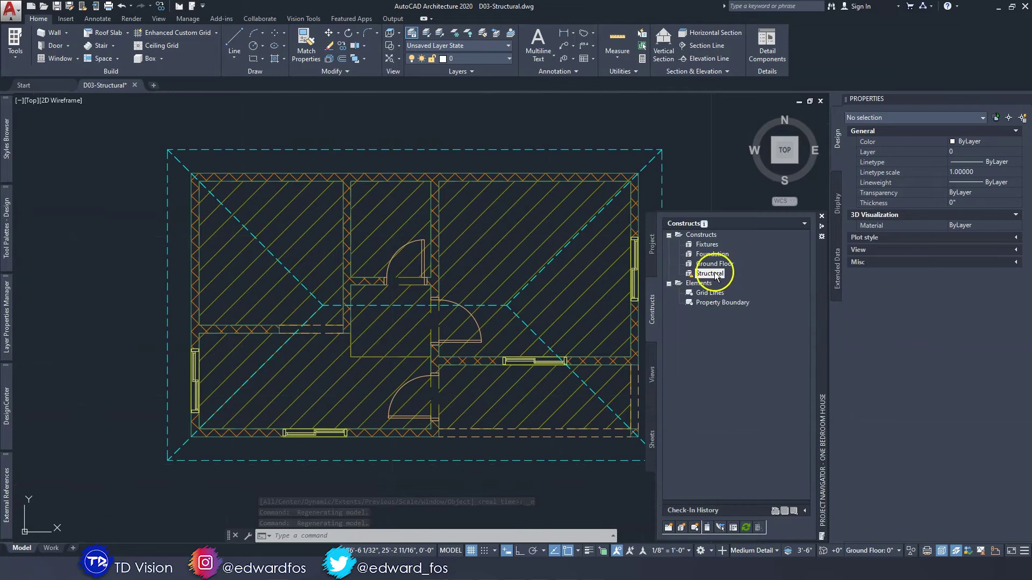
click(821, 230)
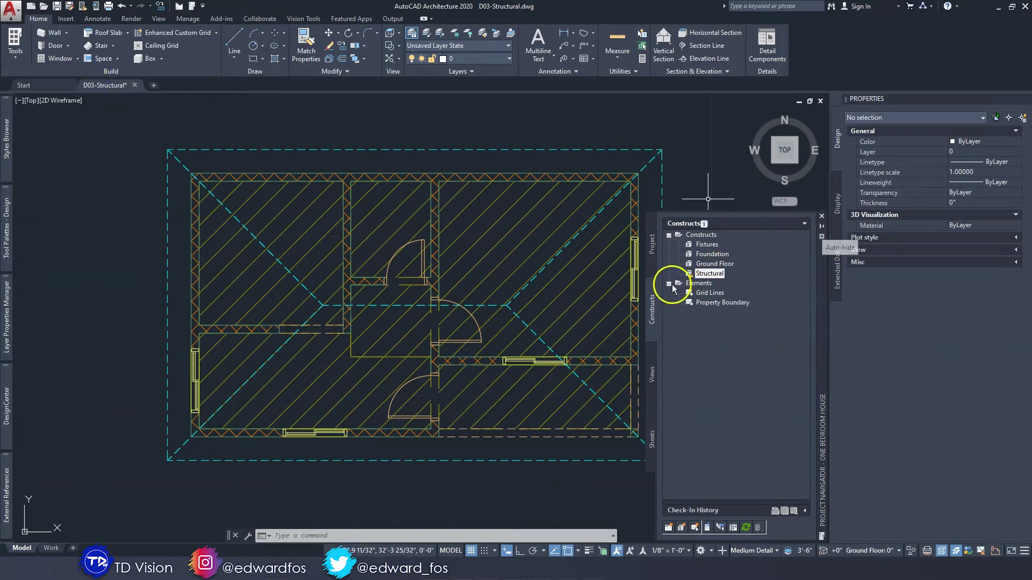
Leave the Ground Floor construct name unchanged and clear the xref selection.
right_click(711, 265)
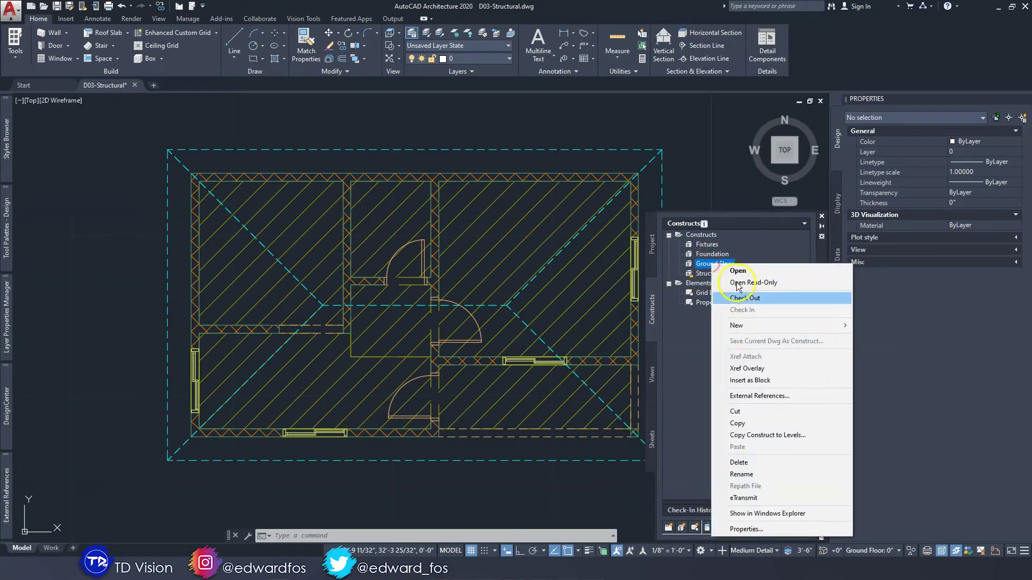
click(714, 264)
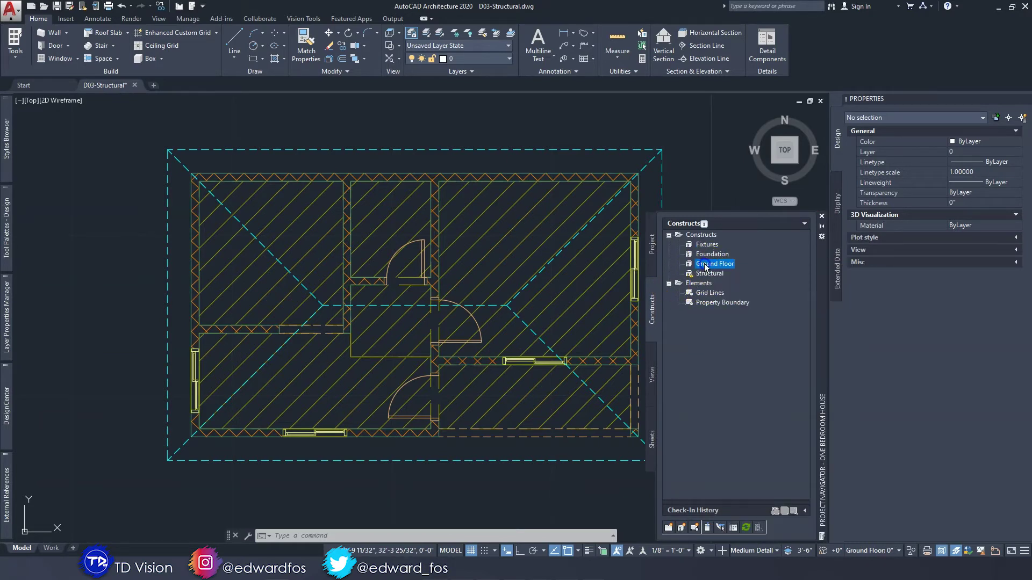
click(489, 272)
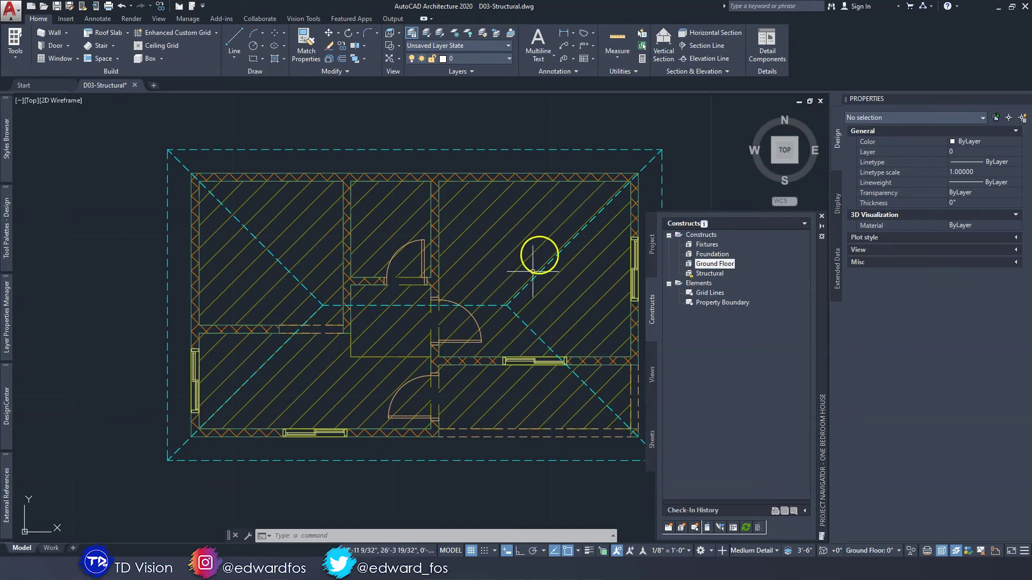
click(482, 243)
click(438, 218)
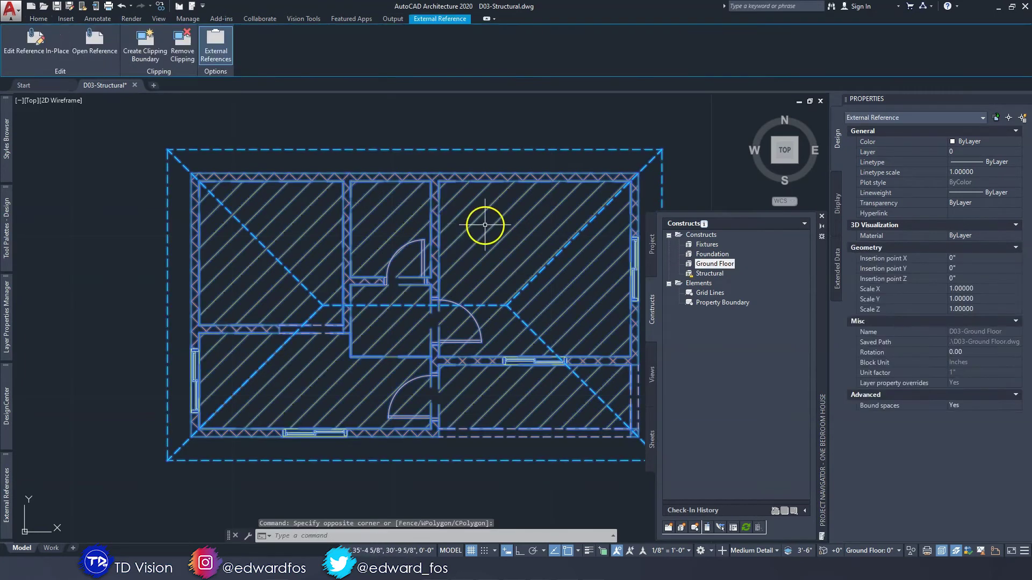
key(Escape)
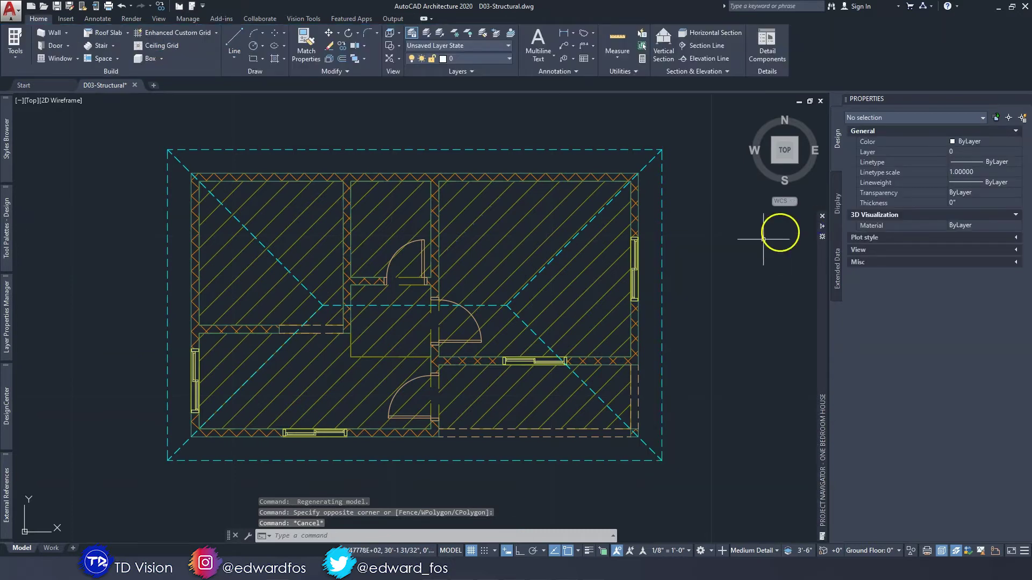
Bring the rectangular, L-shaped and square stiffener blocks into view.
scroll(750, 248, down, 3)
middle_drag(750, 247, 408, 233)
scroll(518, 267, up, 10)
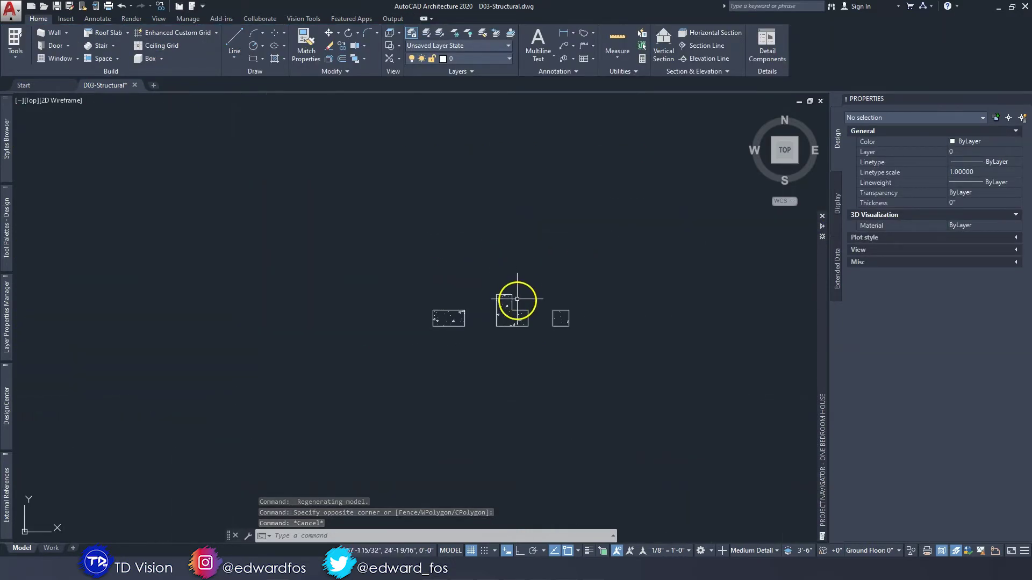
scroll(395, 311, up, 4)
scroll(431, 313, down, 4)
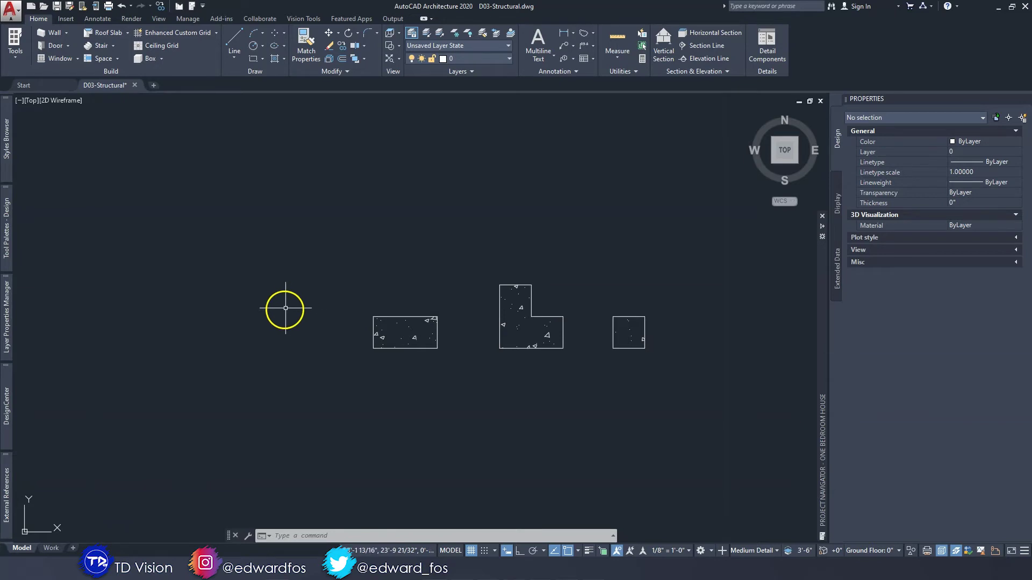
middle_drag(286, 320, 374, 315)
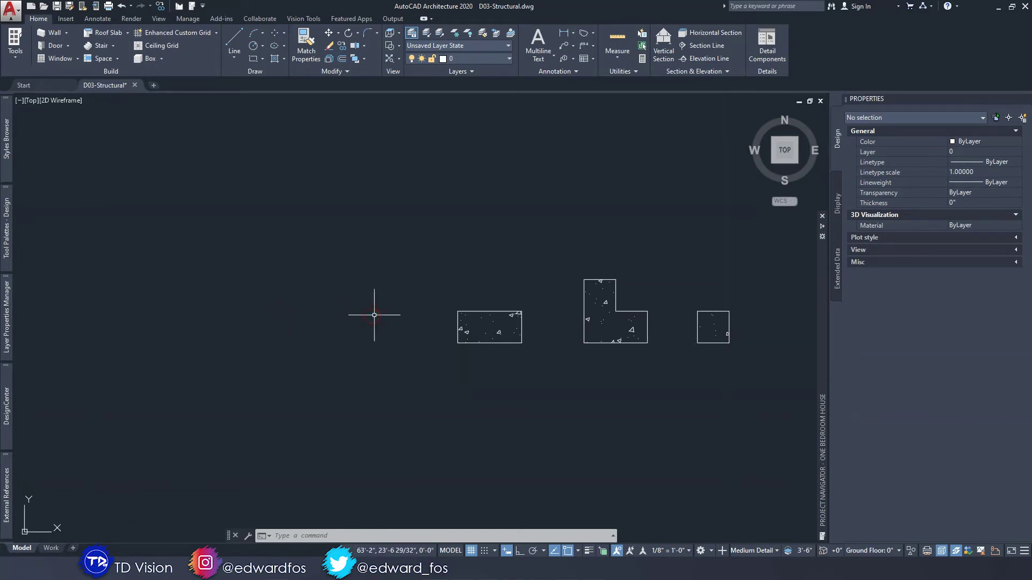
click(479, 311)
click(719, 351)
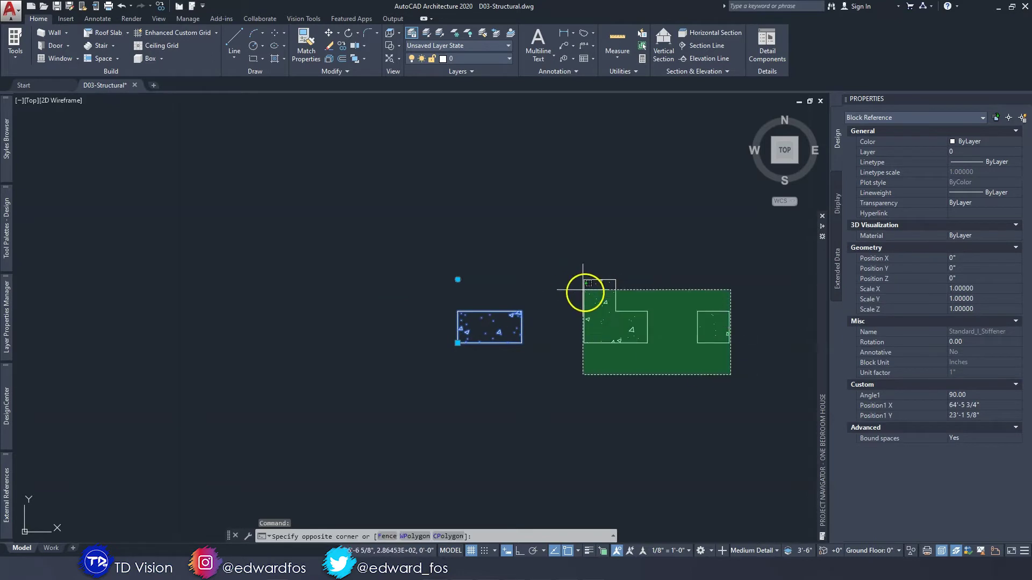
click(583, 290)
key(Escape)
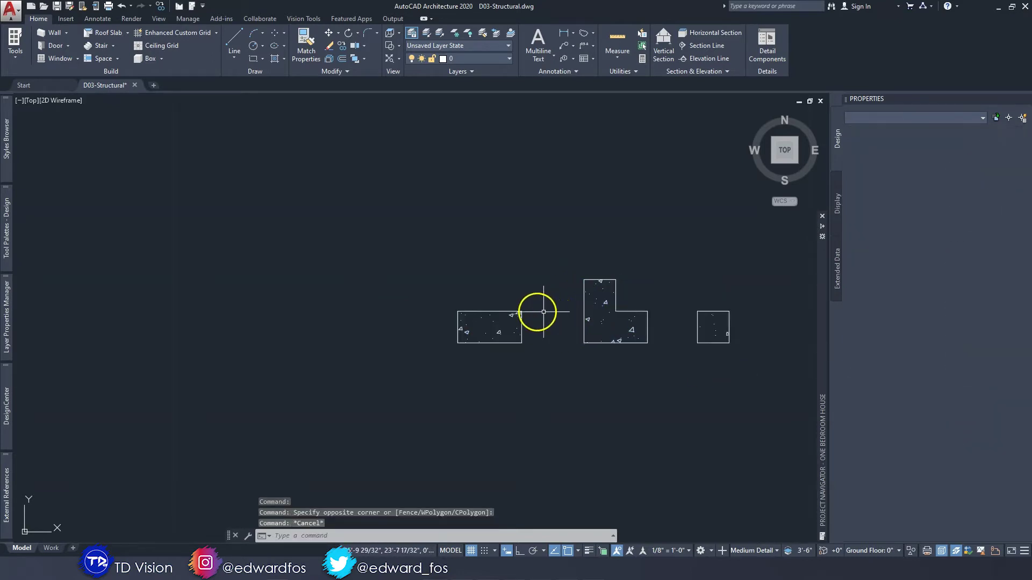
click(509, 312)
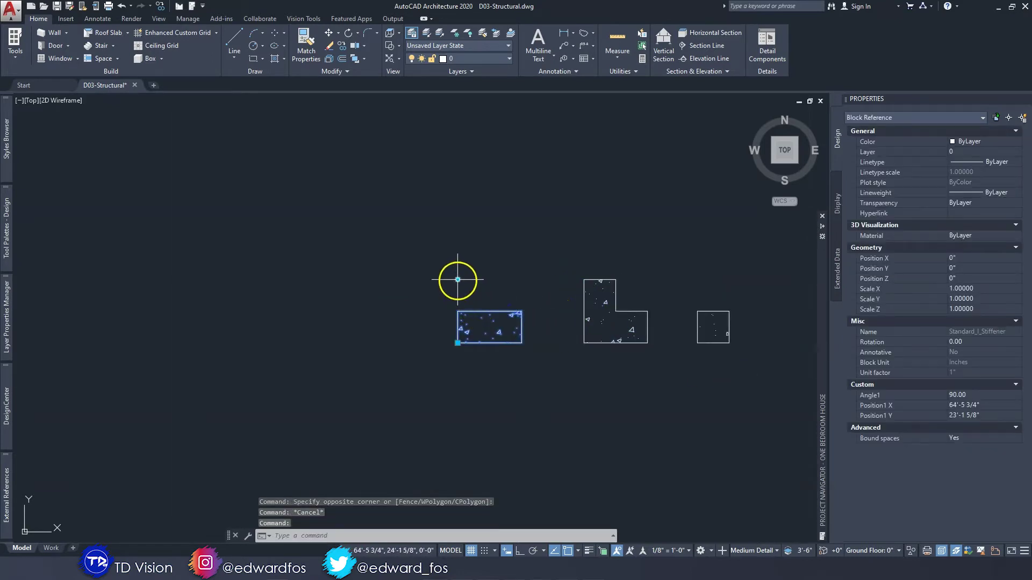
click(457, 343)
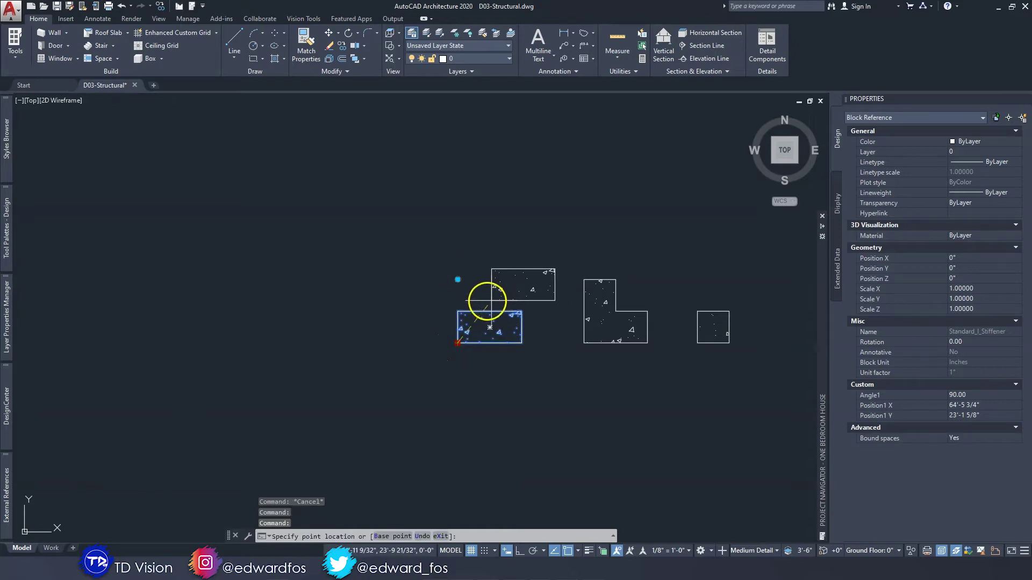
key(Escape)
click(457, 343)
key(ctrl)
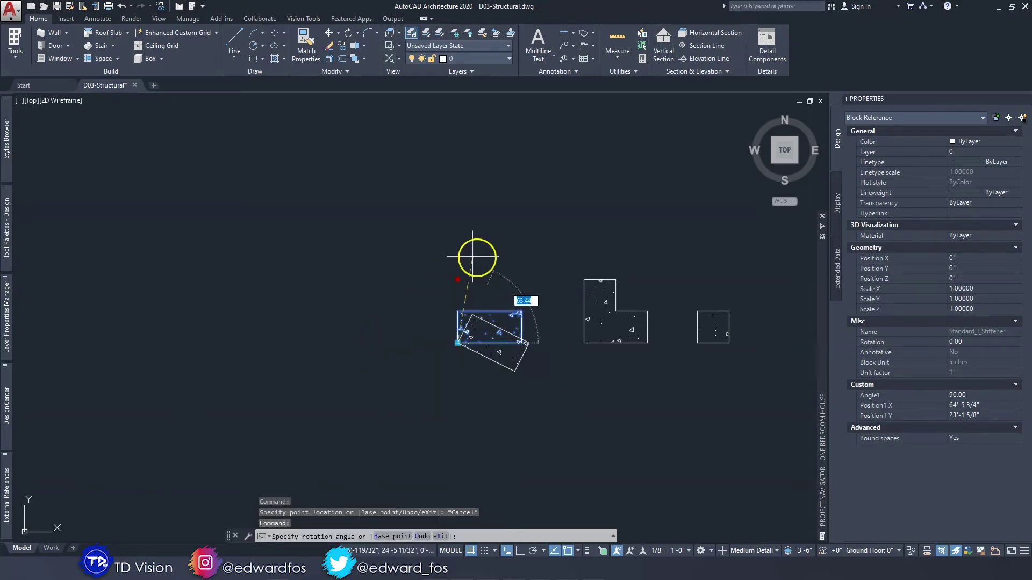
key(Escape)
middle_drag(433, 300, 505, 288)
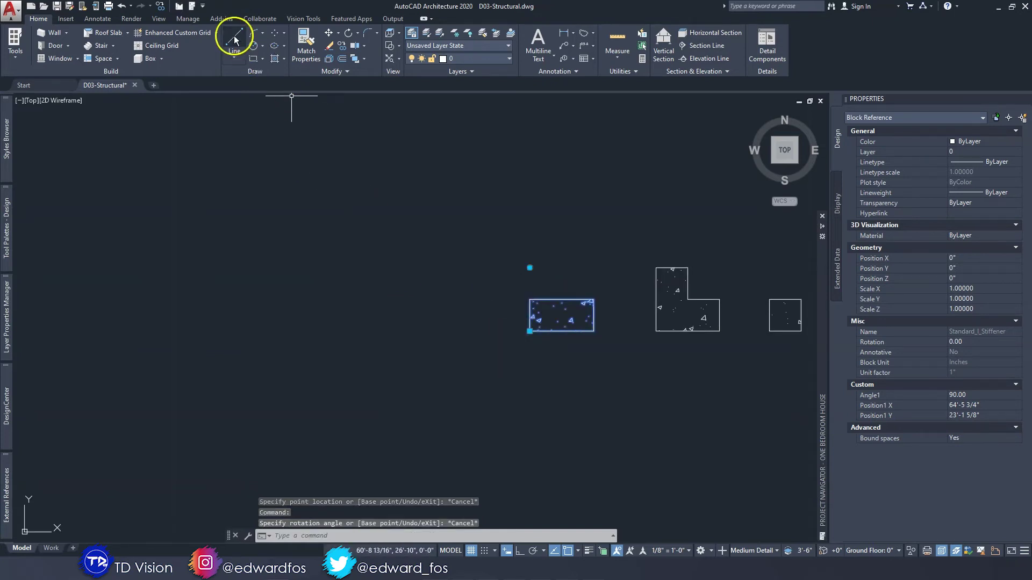
Start a line at the new outline's first corner with Ortho on.
click(235, 40)
middle_drag(366, 249, 399, 242)
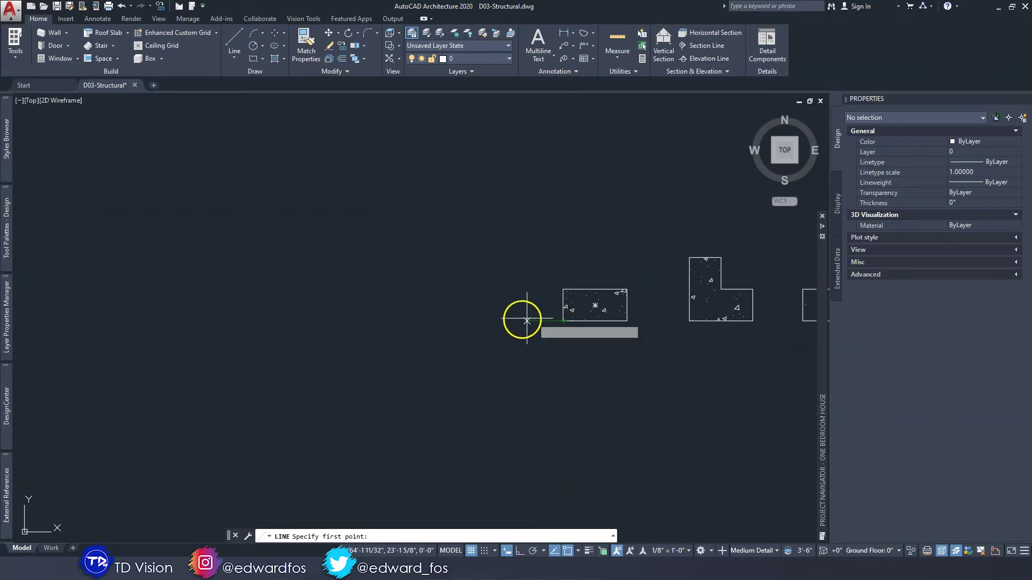
click(431, 321)
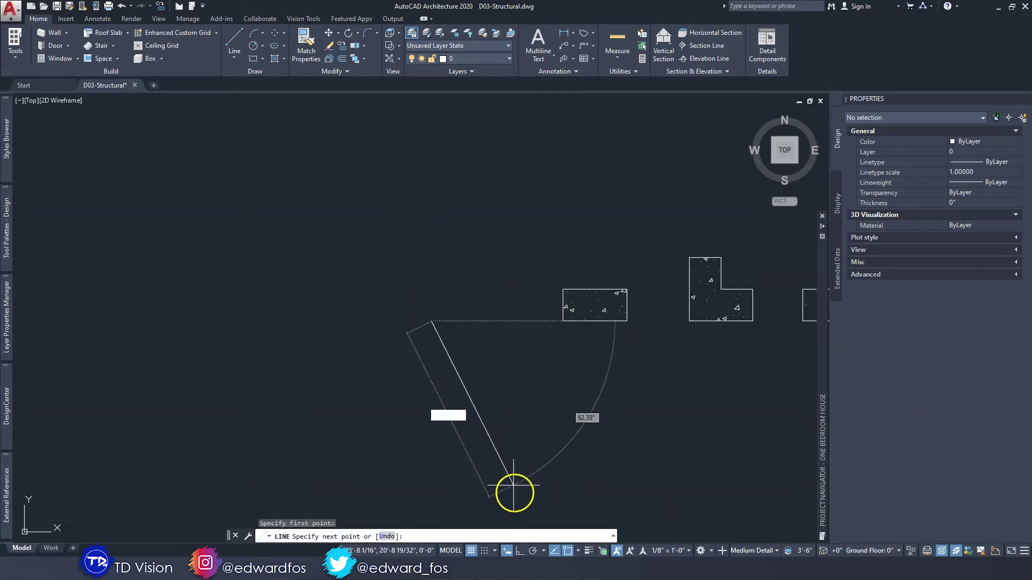
click(519, 550)
scroll(434, 322, up, 4)
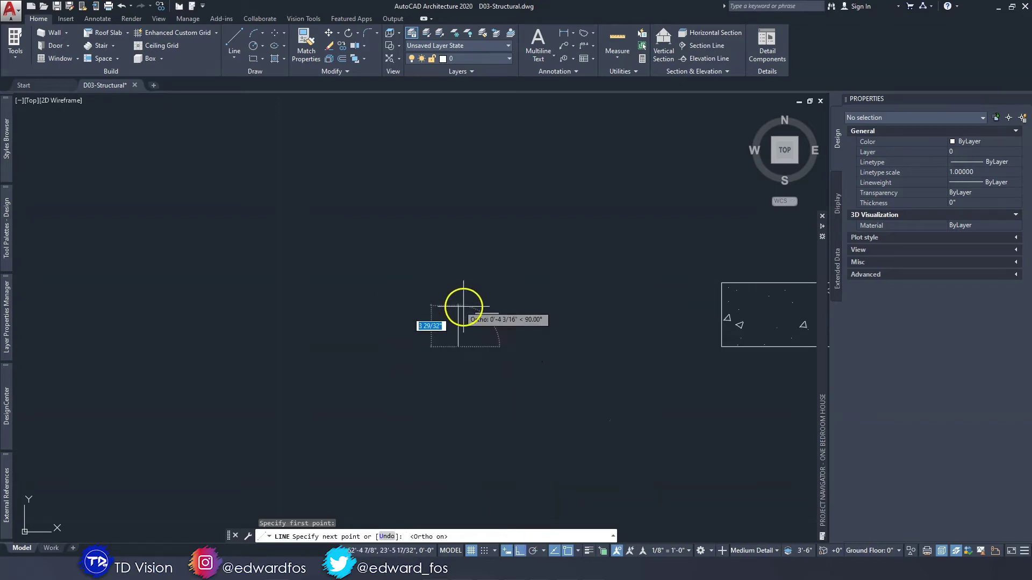
middle_drag(512, 321, 439, 328)
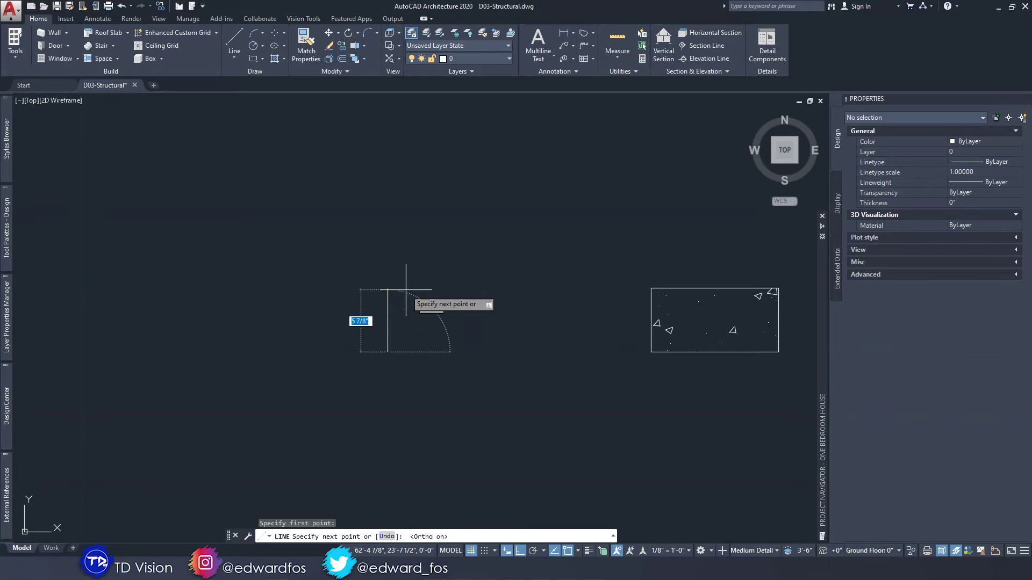
Trace the T-shaped stiffener outline using 6" segments.
key(Return)
text(6)
key(Return)
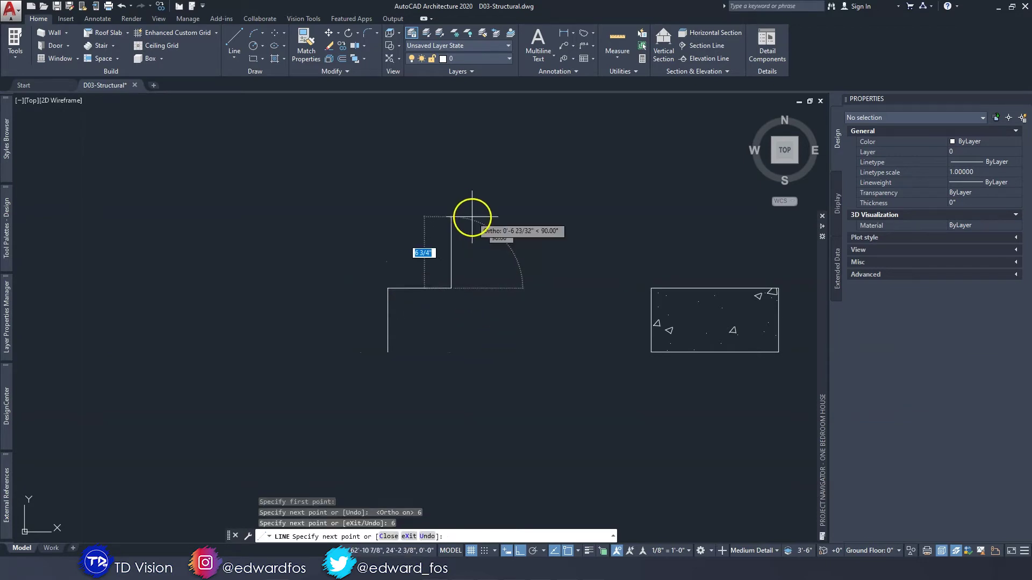
text(6)
key(Return)
text(6)
key(Return)
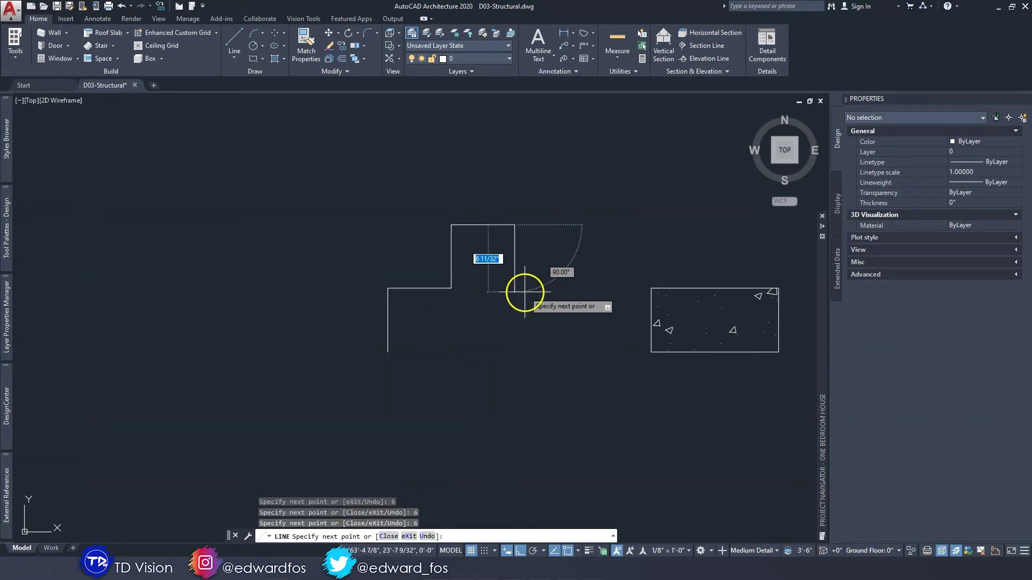
key(Return)
text(6)
key(Return)
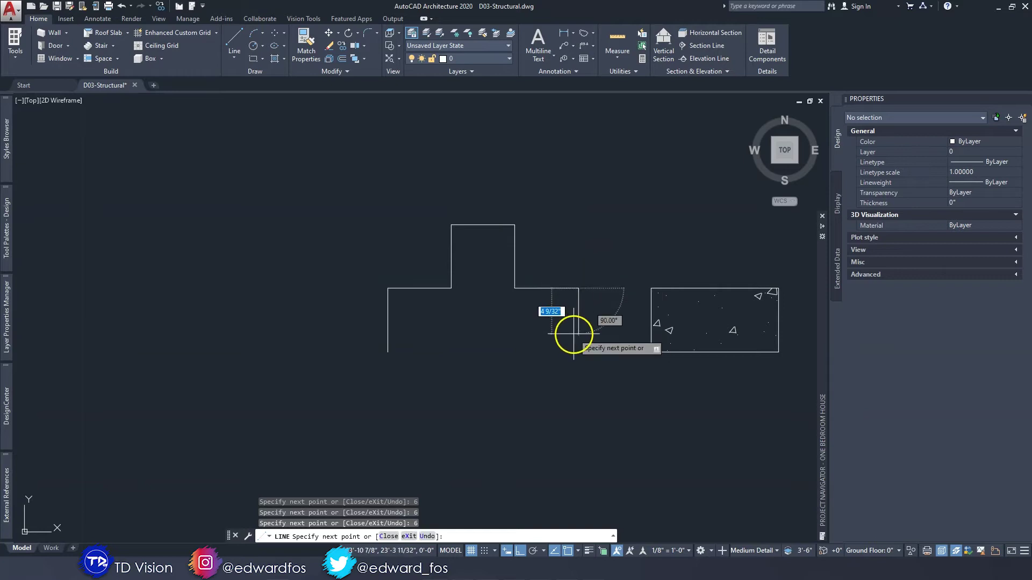
text(6)
key(Return)
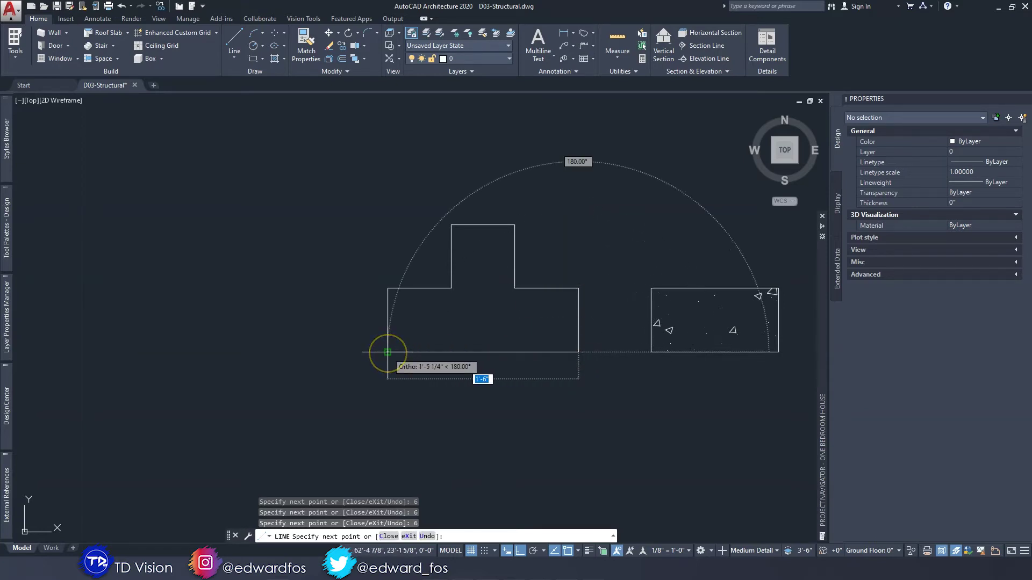
key(Escape)
key(Escape)
key(Escape)
Join the eight T-outline lines into one polyline.
mouse_move(516, 314)
middle_down()
mouse_move(488, 299)
mouse_move(470, 310)
middle_up()
text(j)
key(Return)
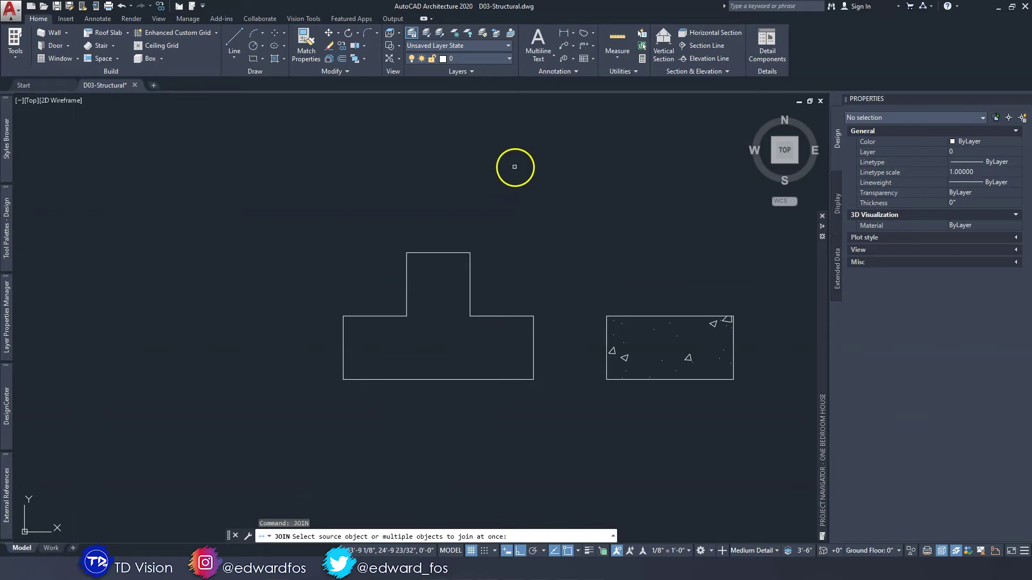
click(284, 237)
click(626, 448)
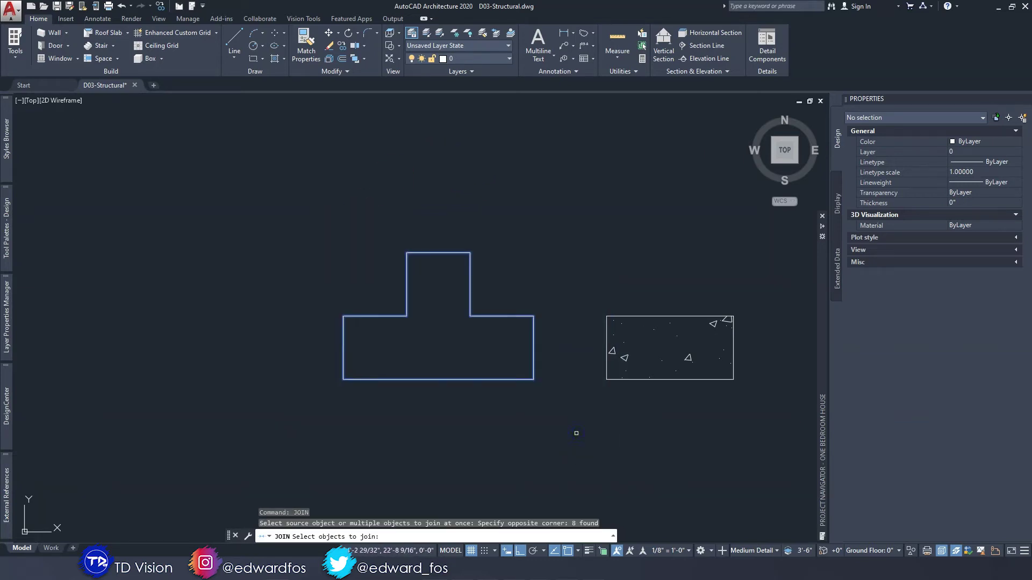
key(Return)
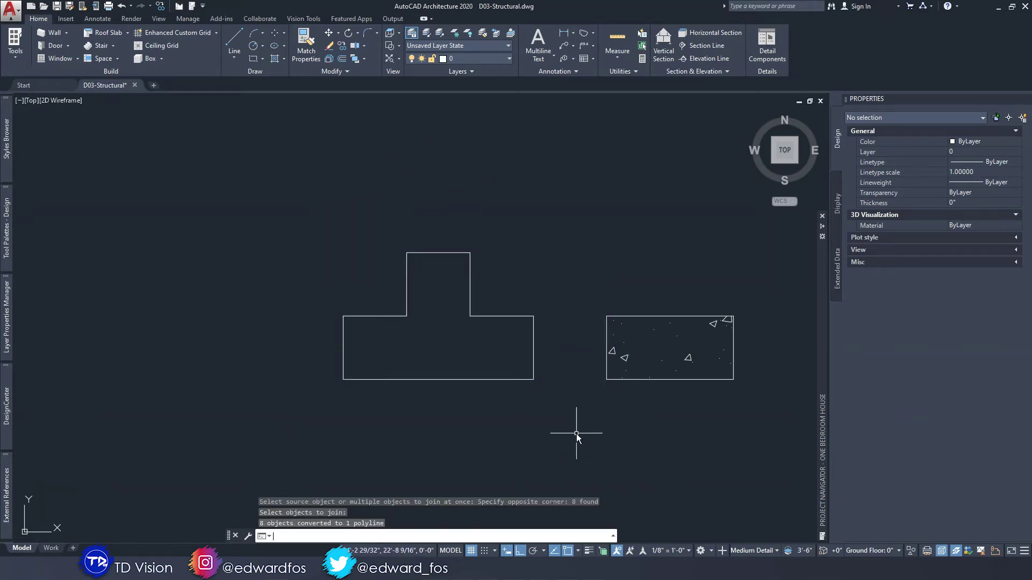
Fill the T-shaped outline with the AR-CONC concrete hatch.
click(274, 60)
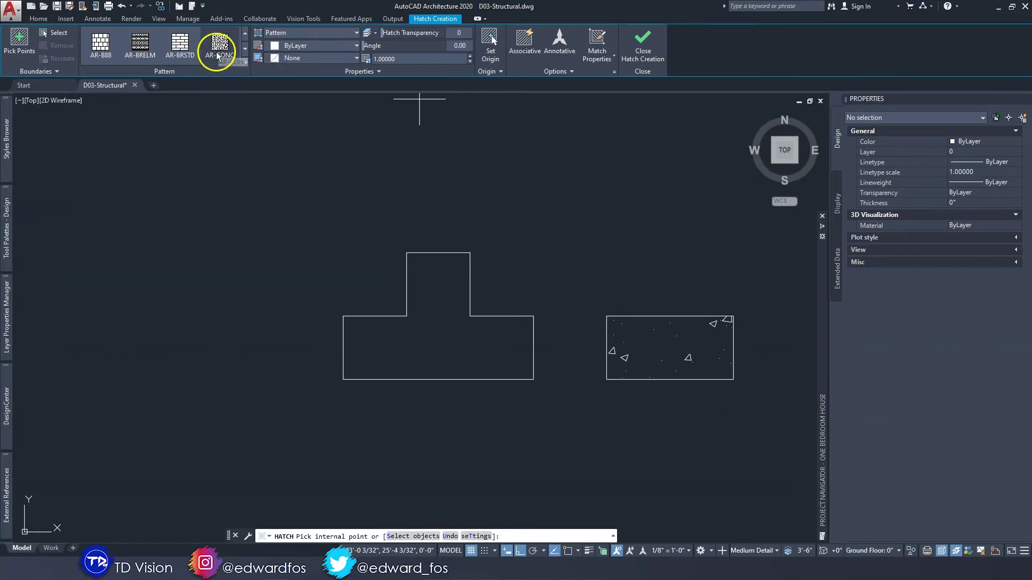
click(245, 63)
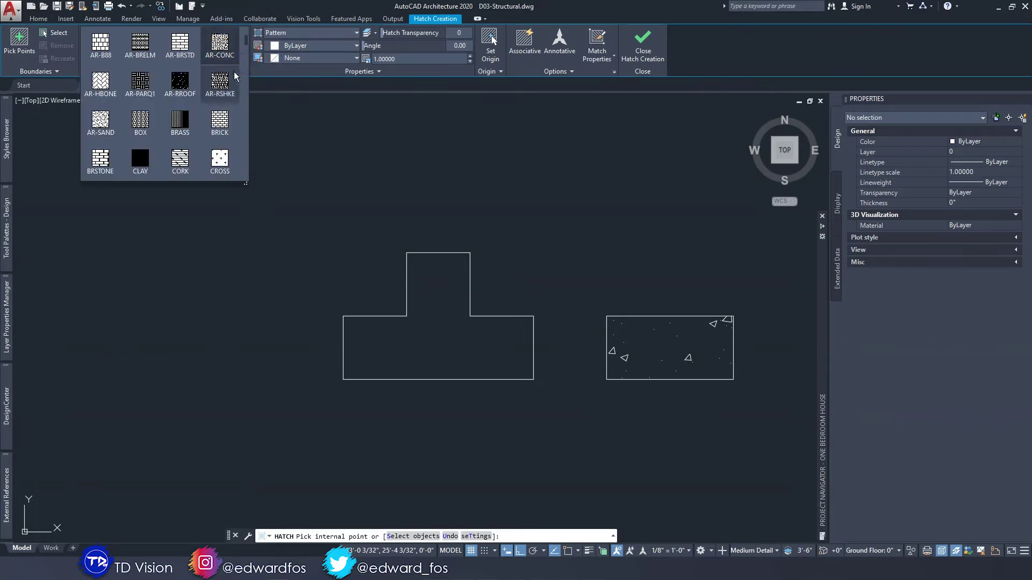
click(223, 68)
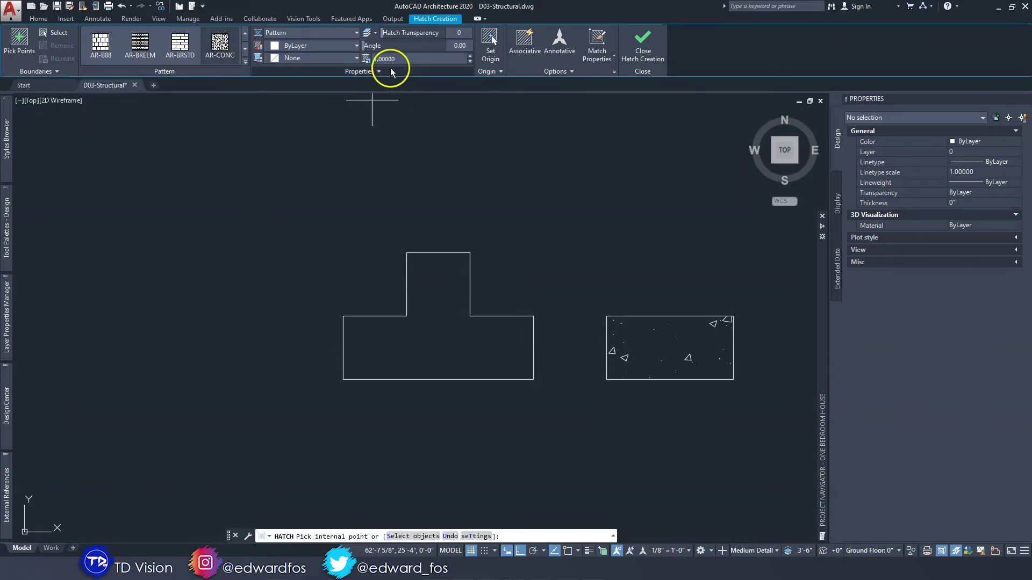
click(442, 310)
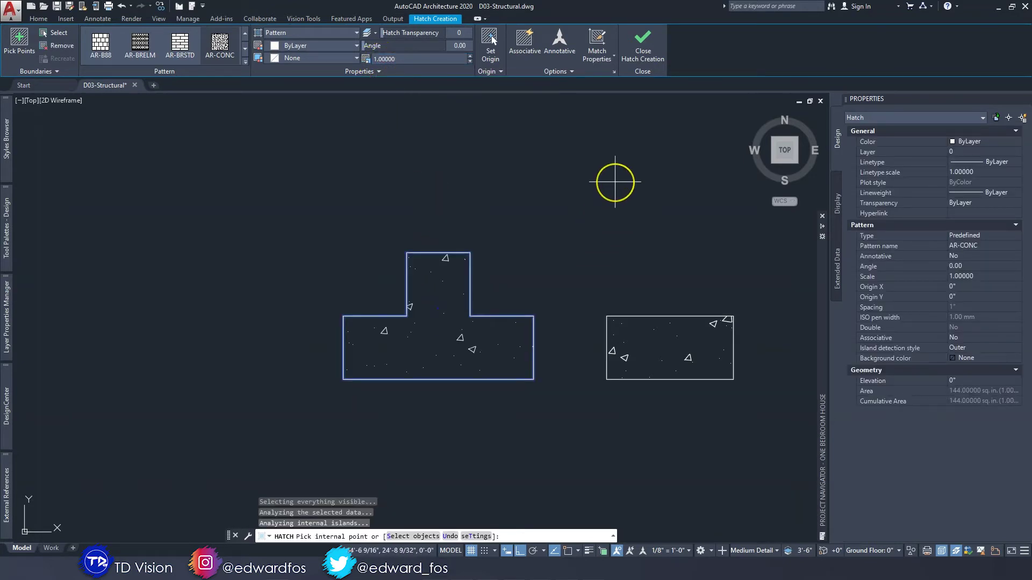
key(Return)
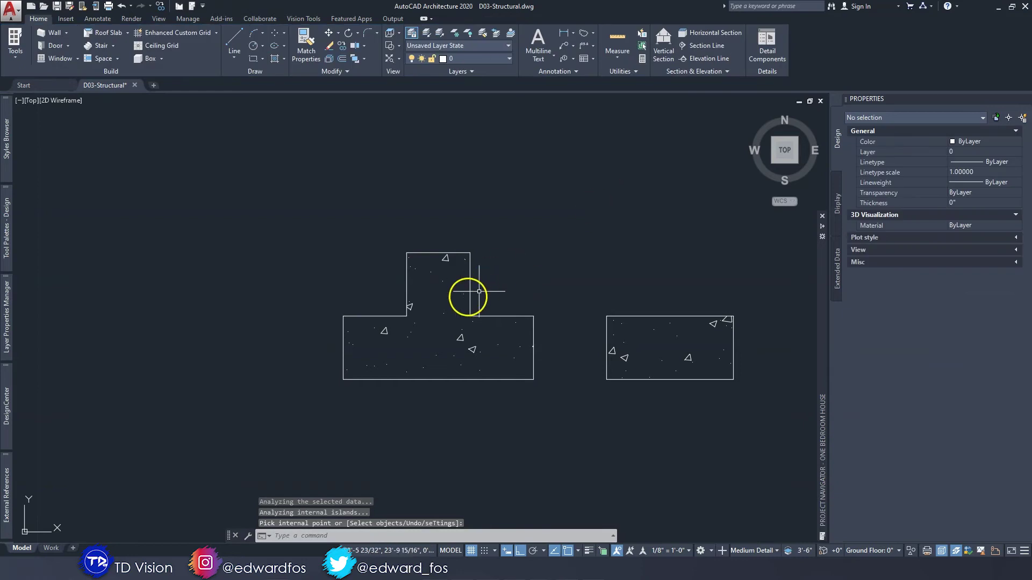
click(447, 262)
key(Escape)
click(423, 255)
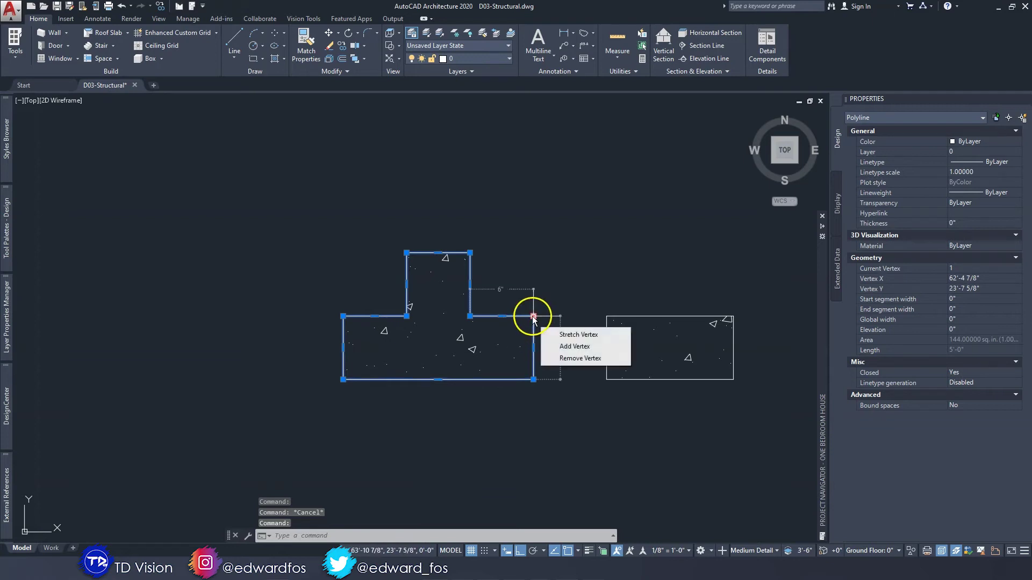
key(Escape)
key(Escape)
middle_drag(467, 335, 472, 322)
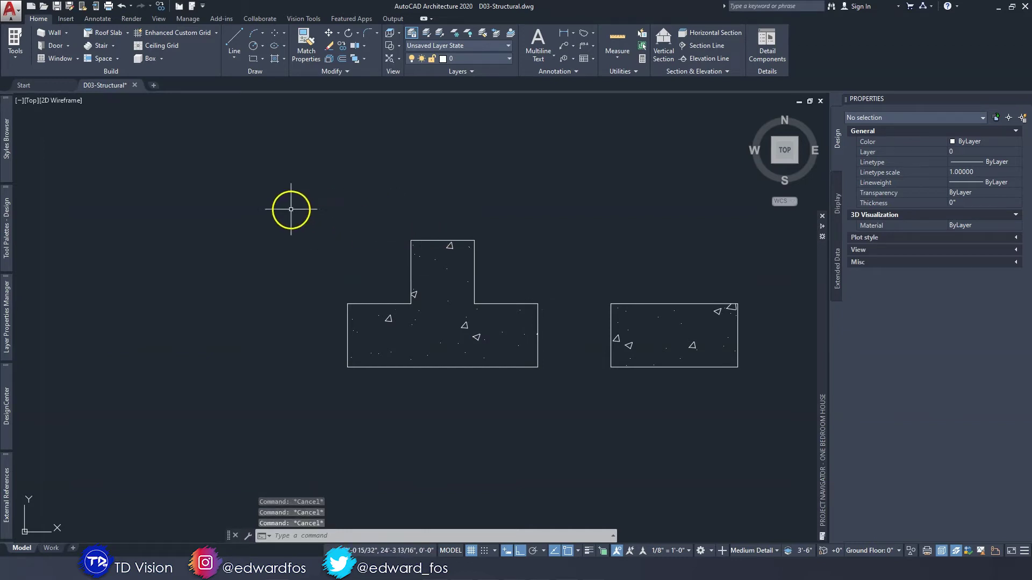
click(265, 200)
Define the hatched T as block Standard_T-Stiffener and open it in the Block Editor.
click(564, 388)
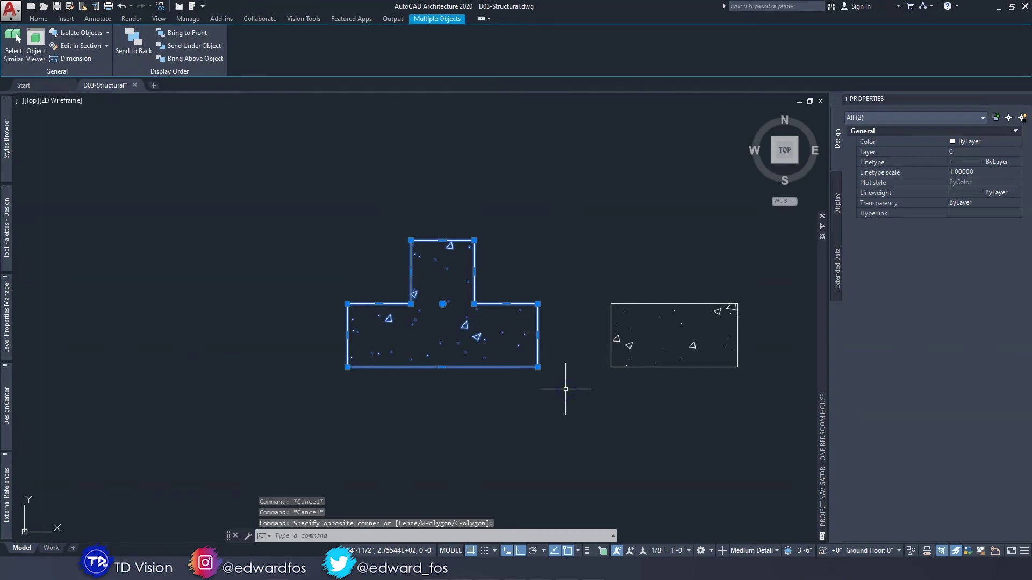
text(cblock)
key(Return)
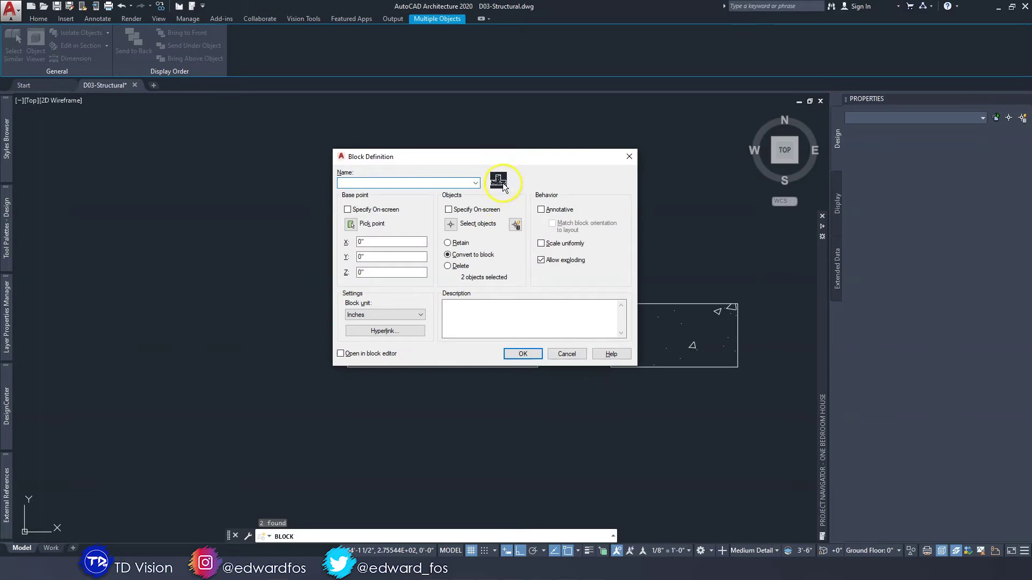
click(476, 183)
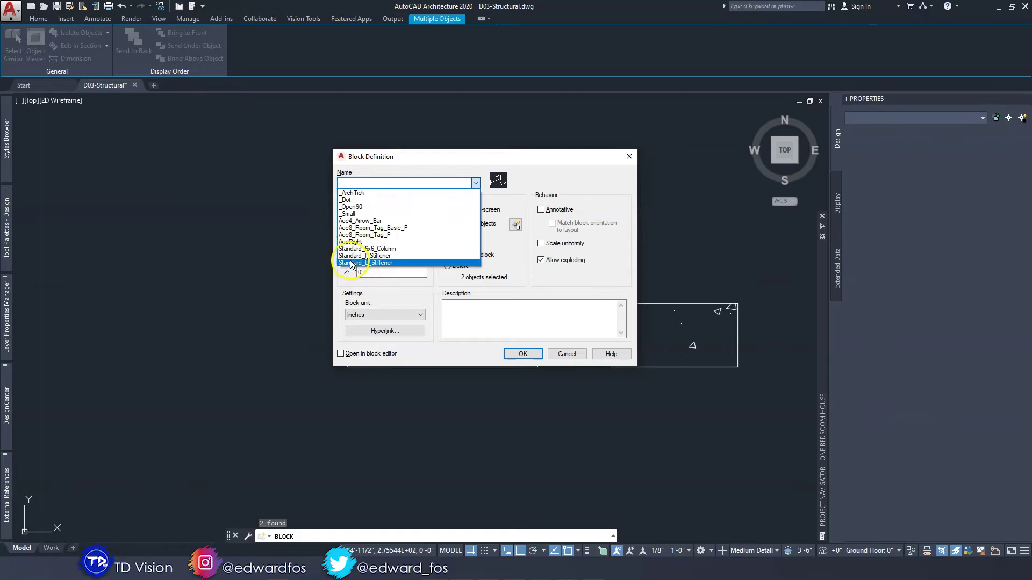
click(365, 183)
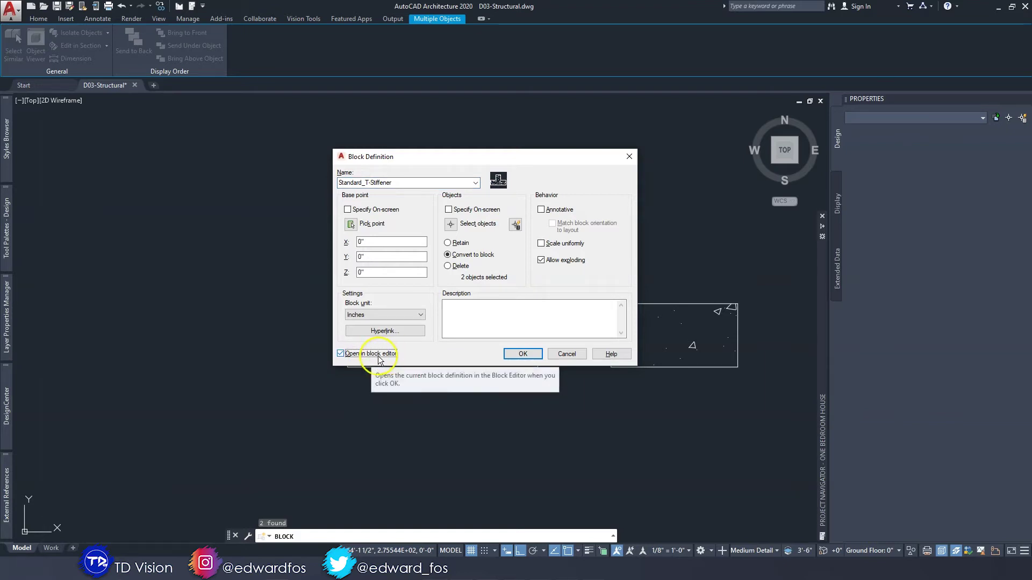
click(520, 353)
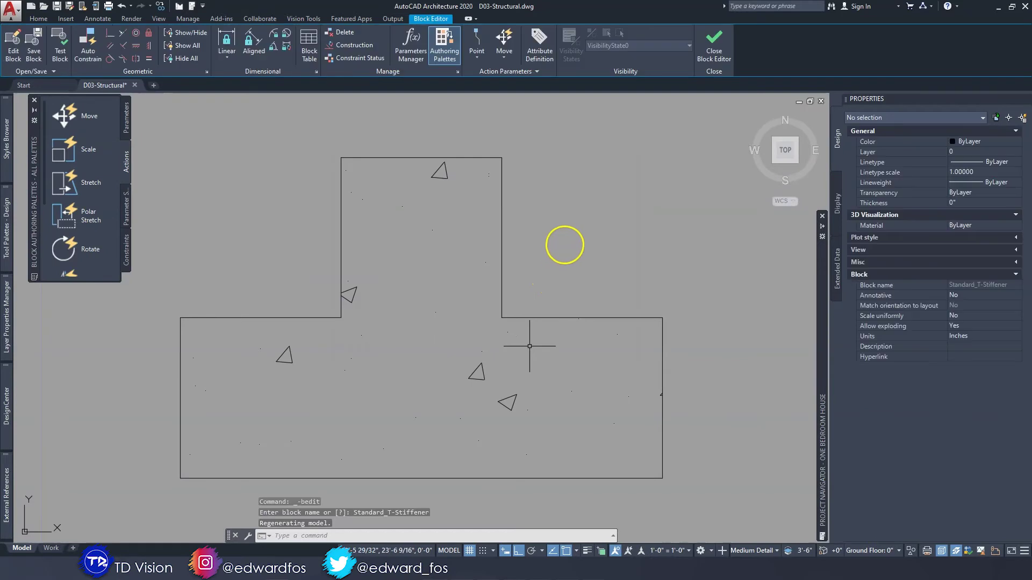
Add point parameters Position1 and Position2 at the T's inner left and right corners.
scroll(551, 272, down, 2)
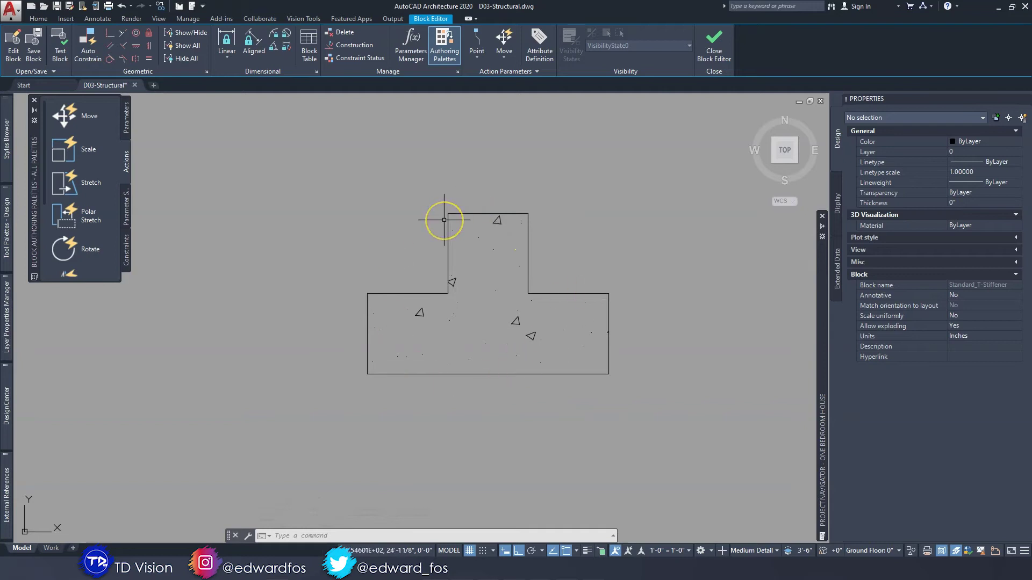
click(362, 193)
click(301, 175)
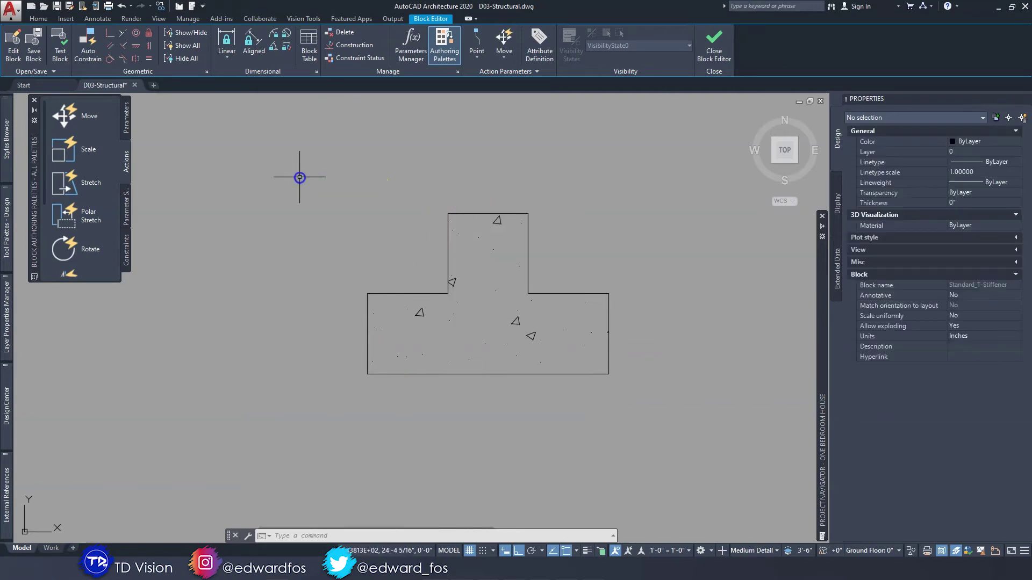
click(127, 123)
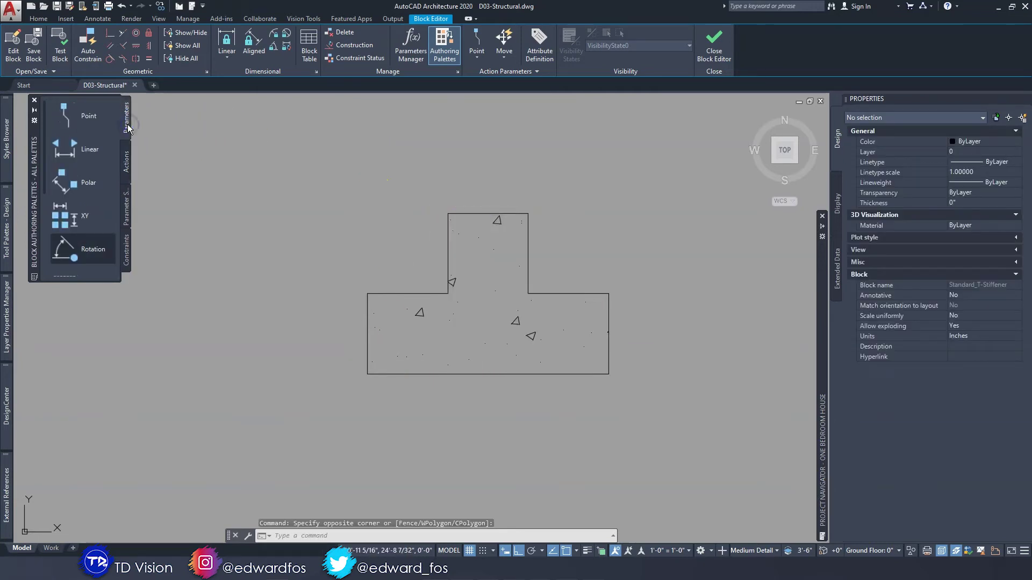
click(67, 121)
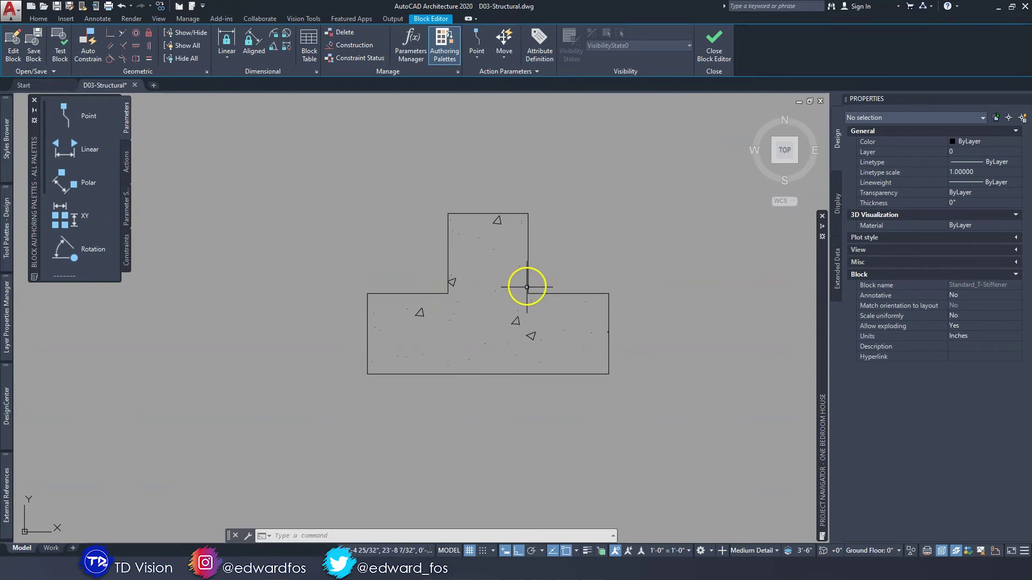
click(62, 113)
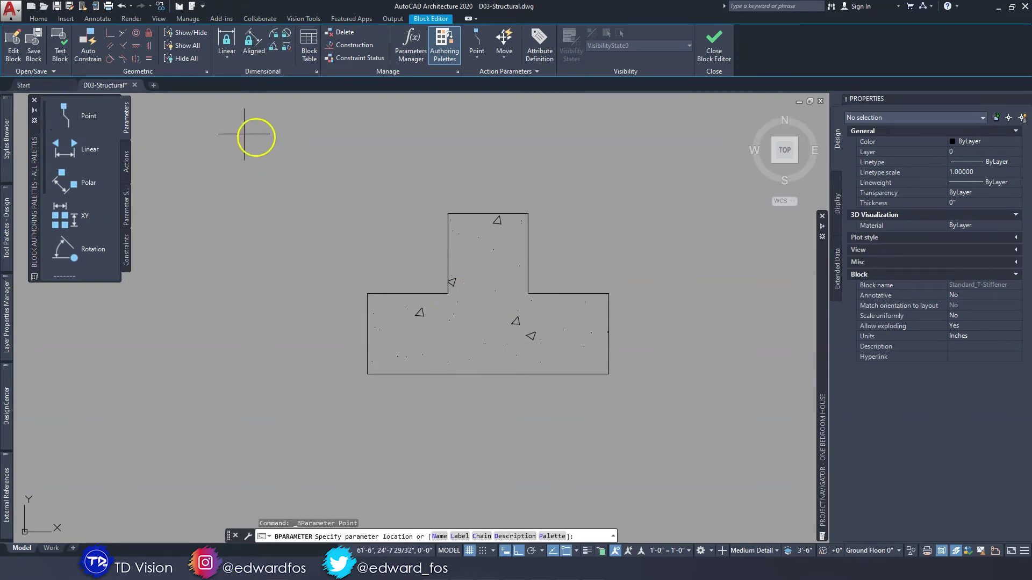
click(448, 294)
click(228, 300)
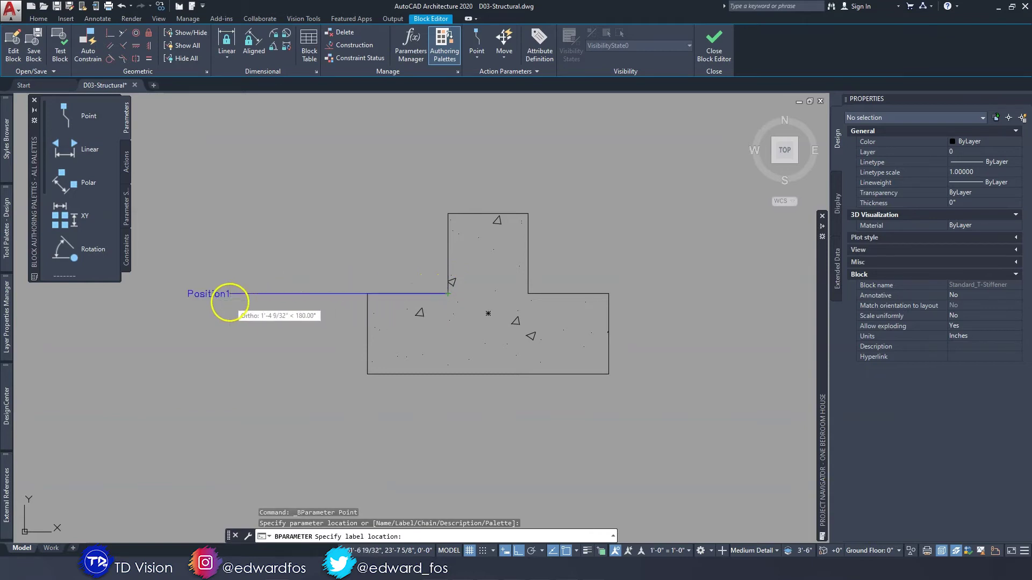
click(528, 294)
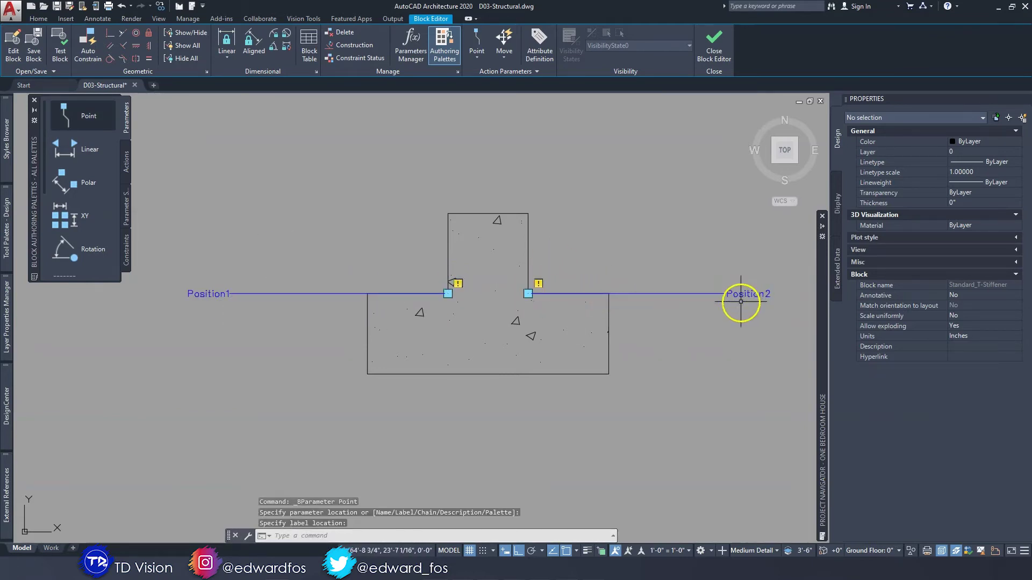
click(758, 294)
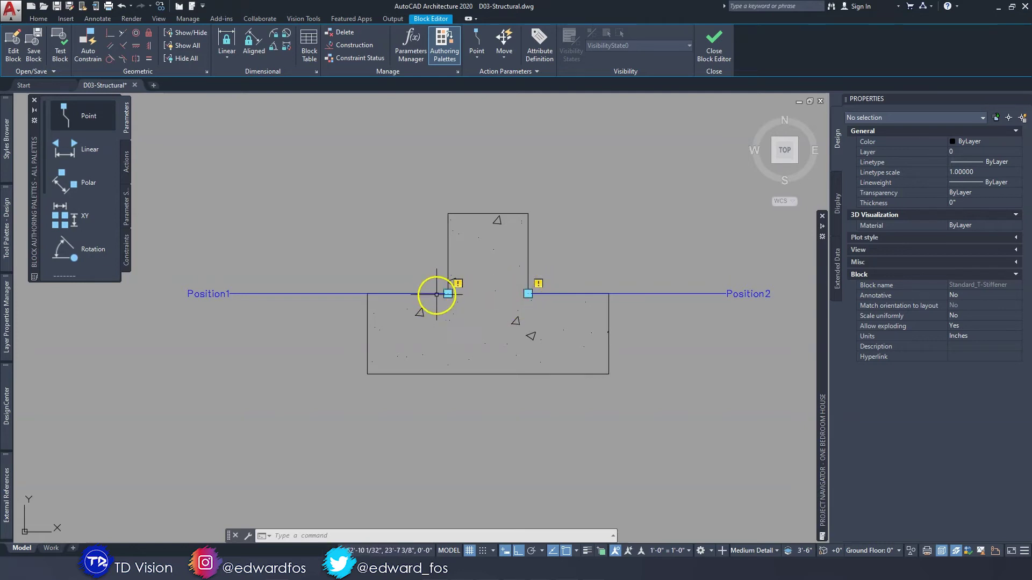
Add rotation parameter Angle1 on Position1 with radius 8 and default angle 180.
click(54, 249)
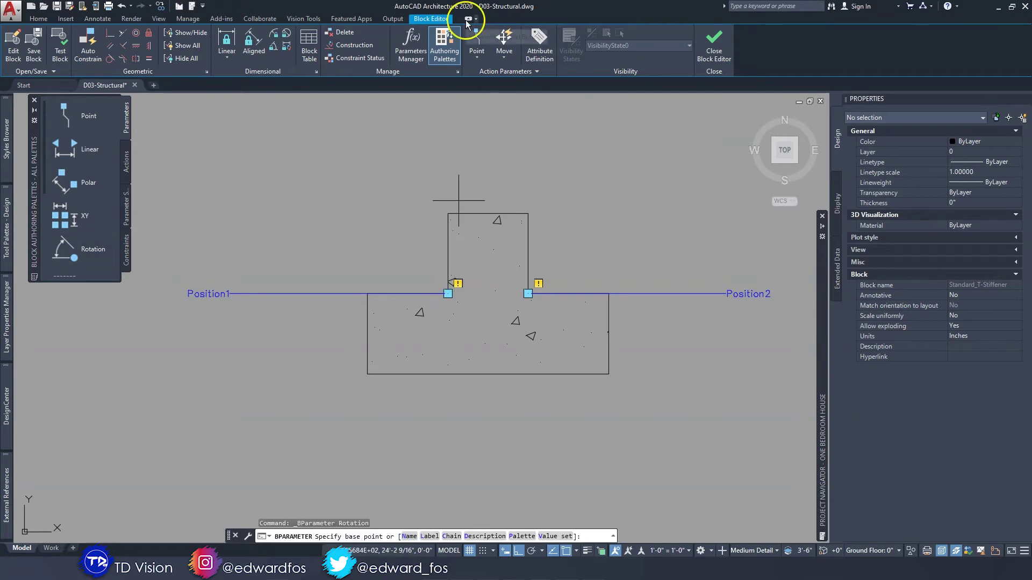
click(107, 248)
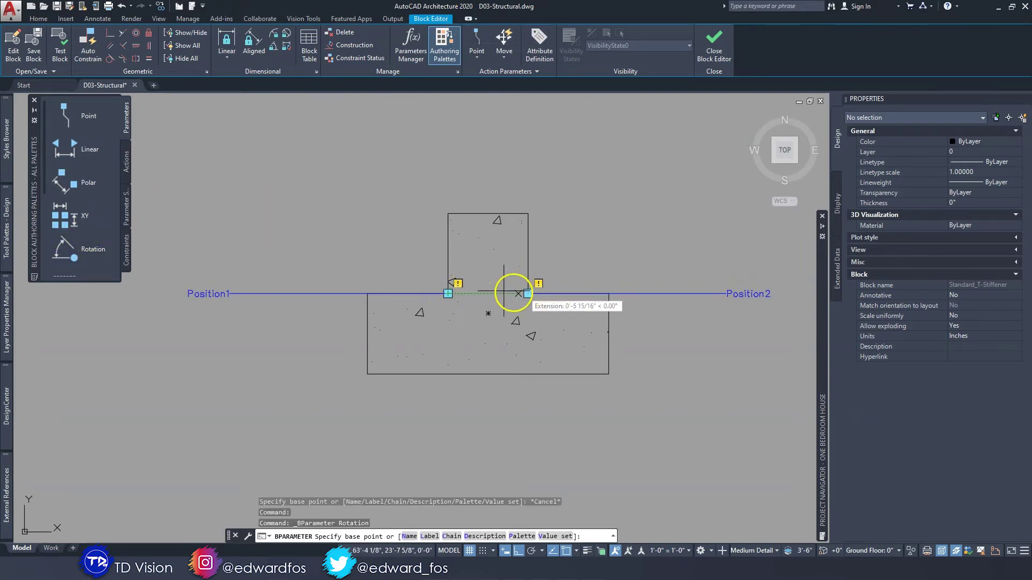
click(448, 293)
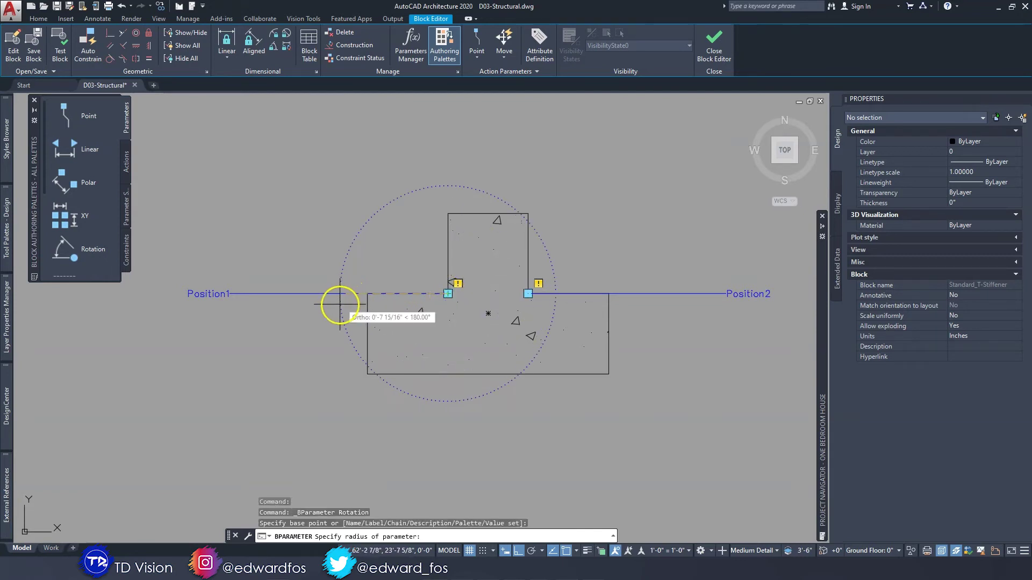
text(8)
key(Return)
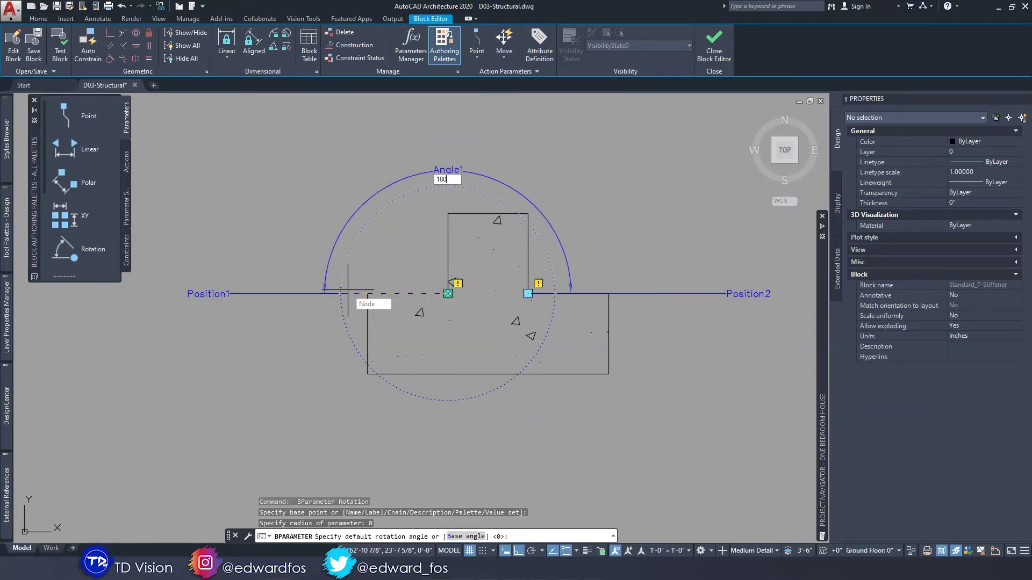
key(Return)
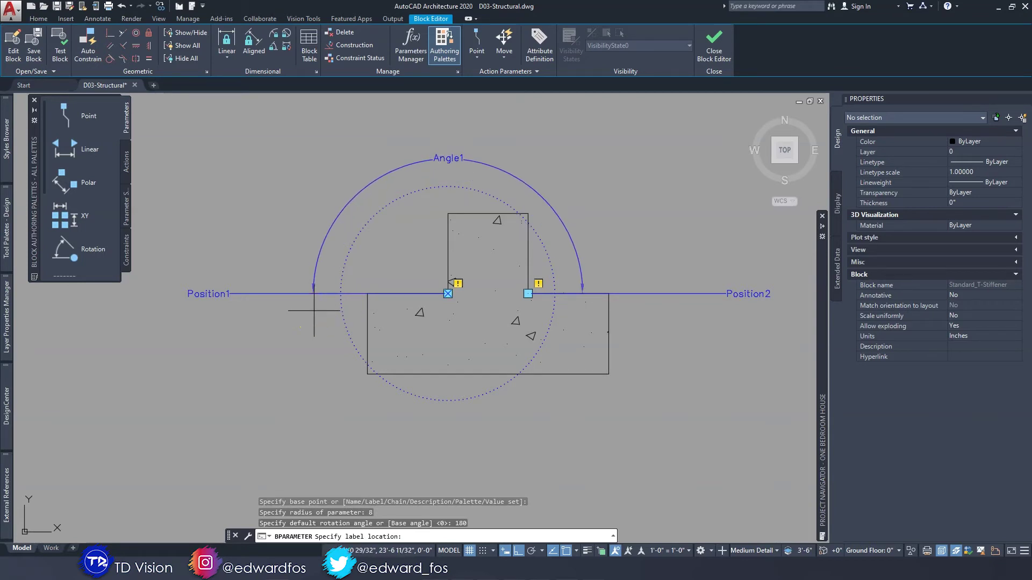
key(Return)
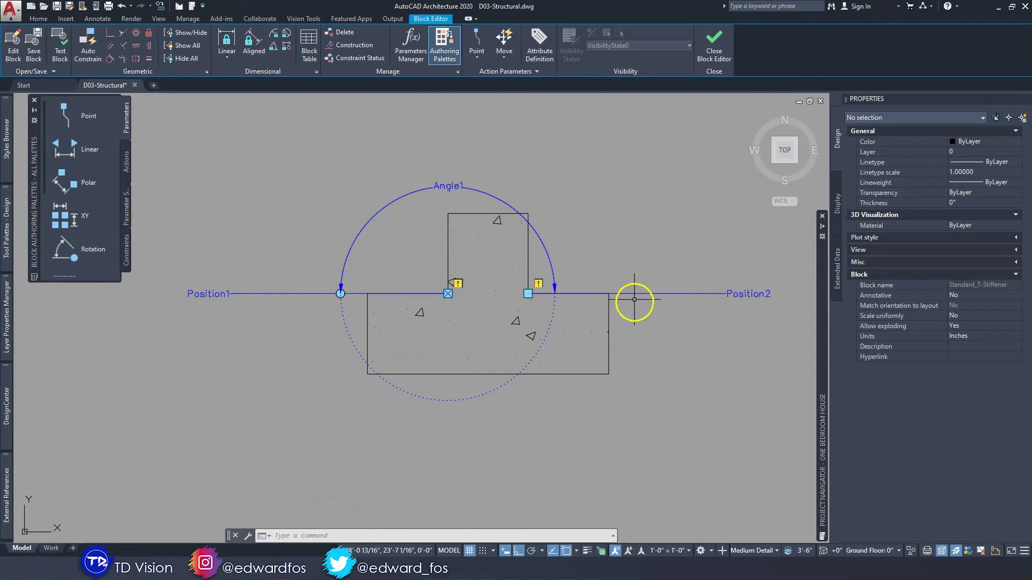
Add rotation parameter Angle2 on Position2 with radius 8 and default angle 0.
click(62, 247)
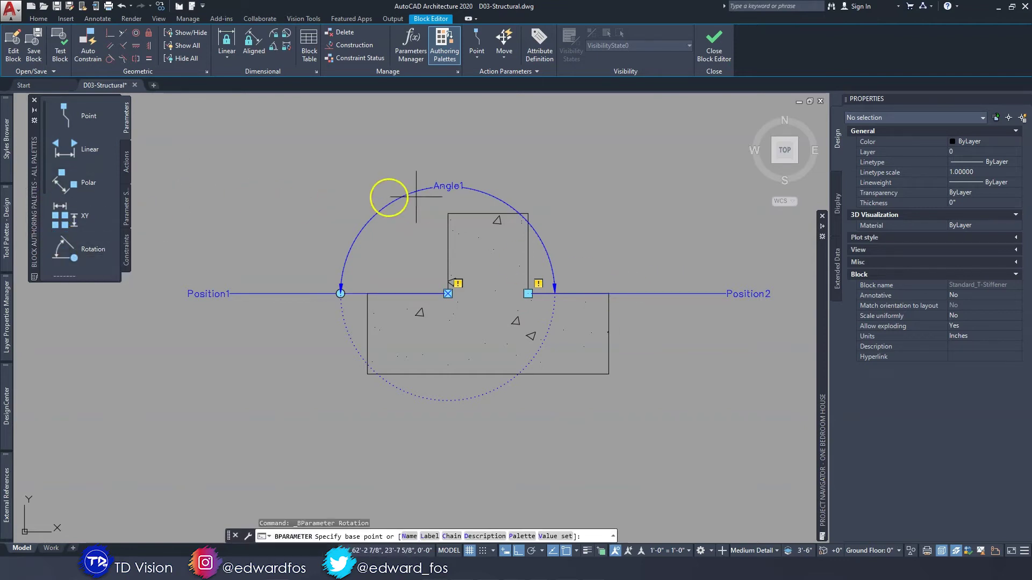
click(528, 294)
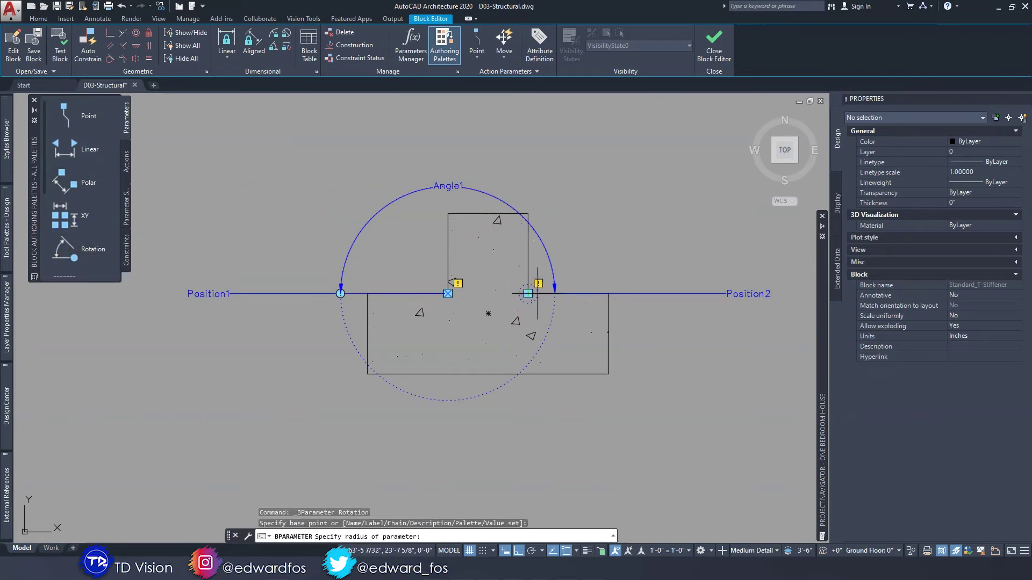
middle_drag(618, 307, 597, 324)
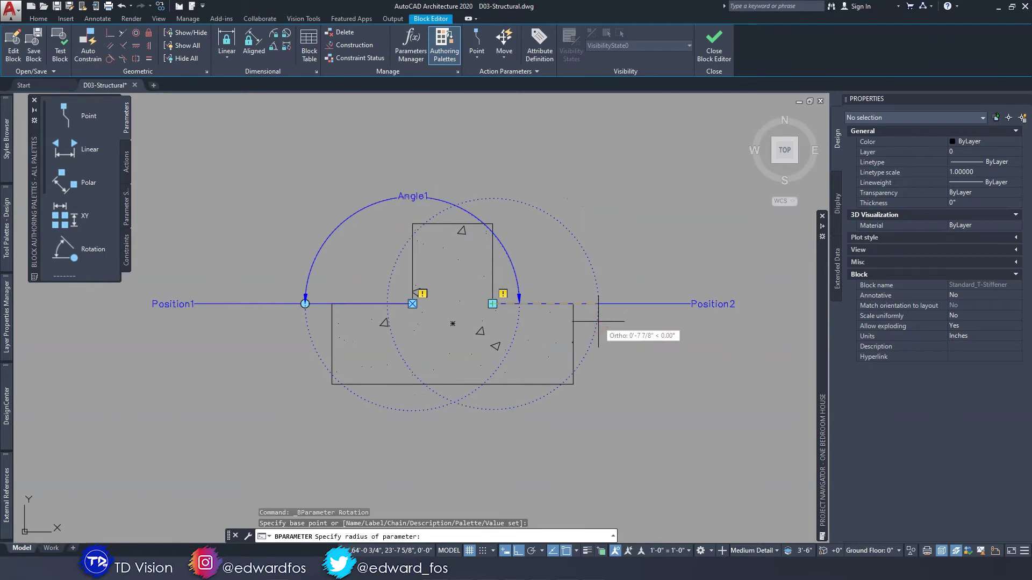
text(8)
key(Return)
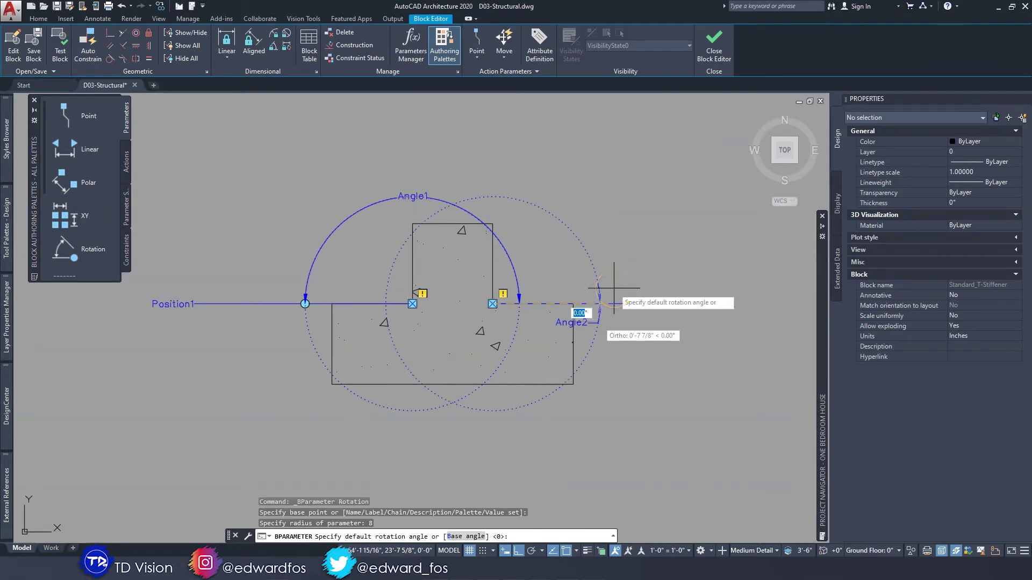
click(623, 270)
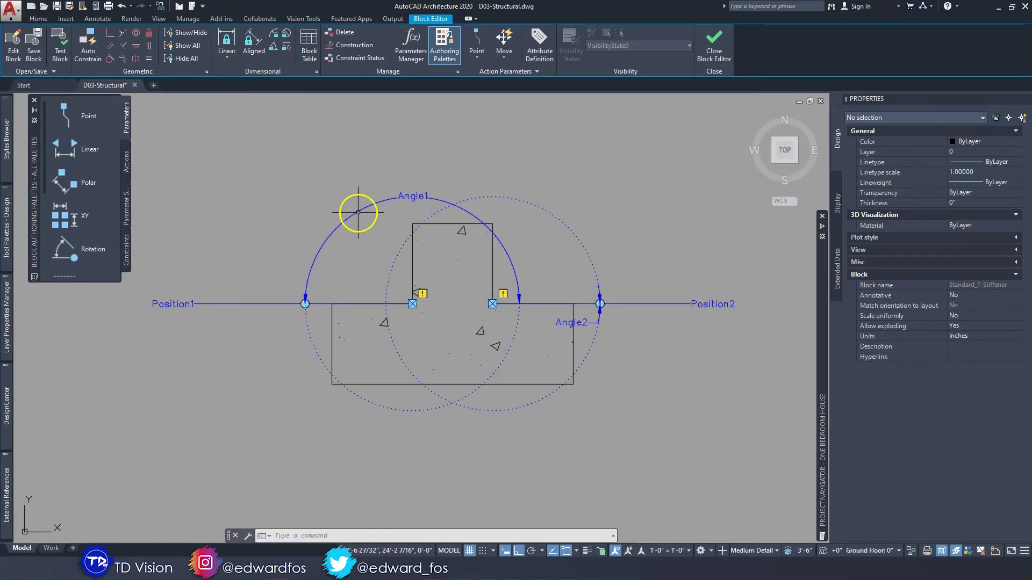
click(127, 162)
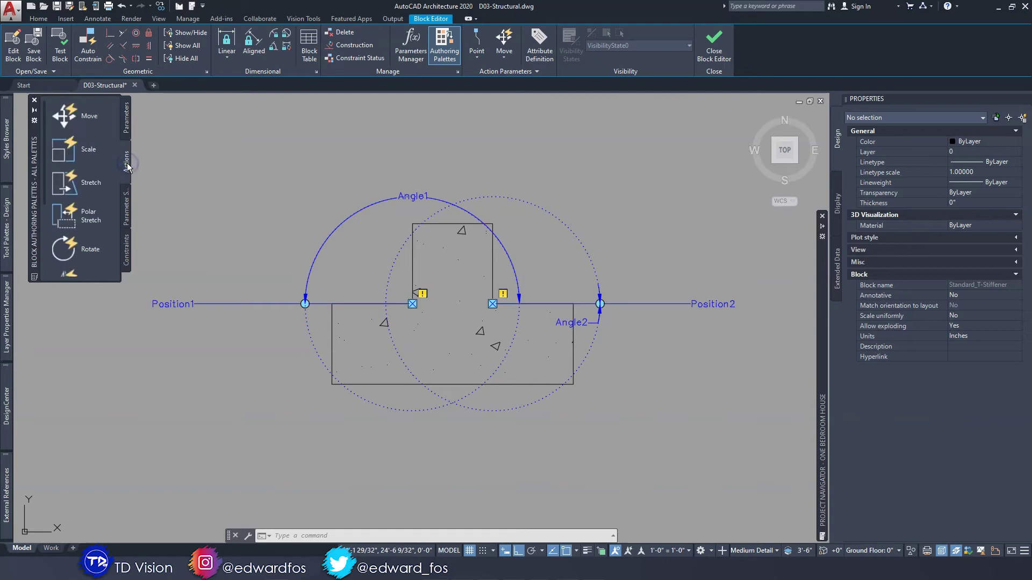
Add a Move action tied to Position1 acting on all eight block objects.
click(125, 119)
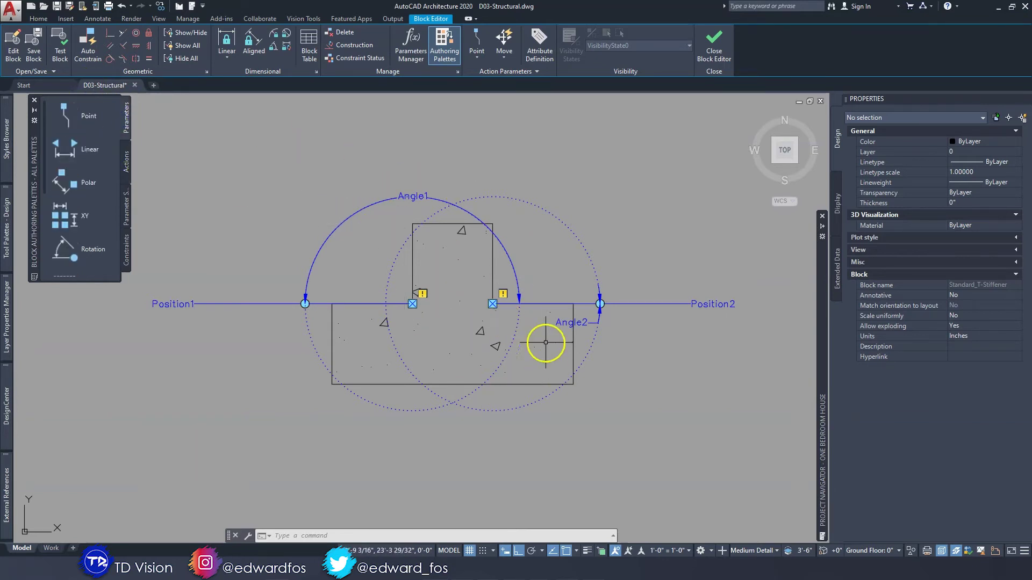
click(125, 153)
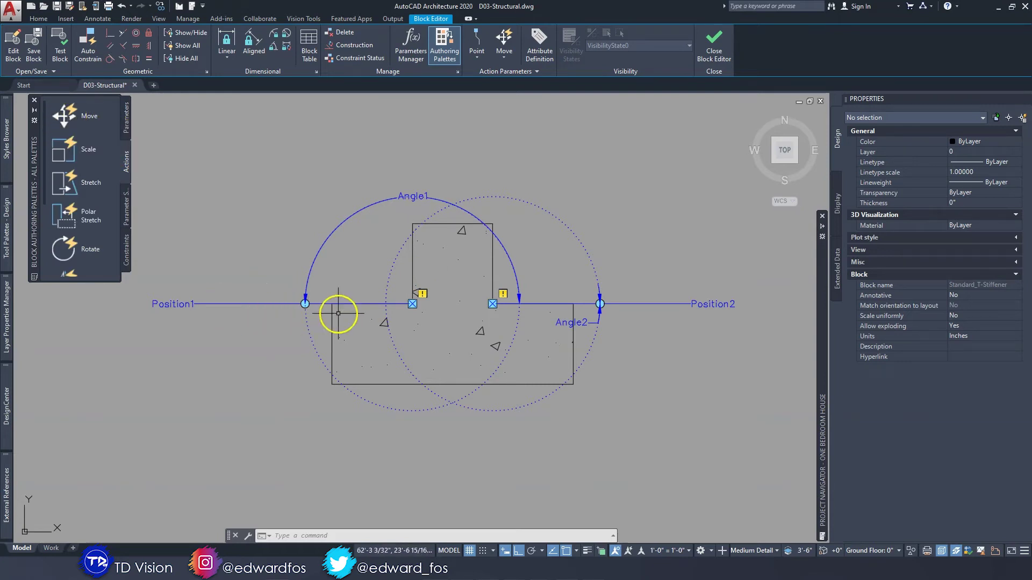
click(65, 115)
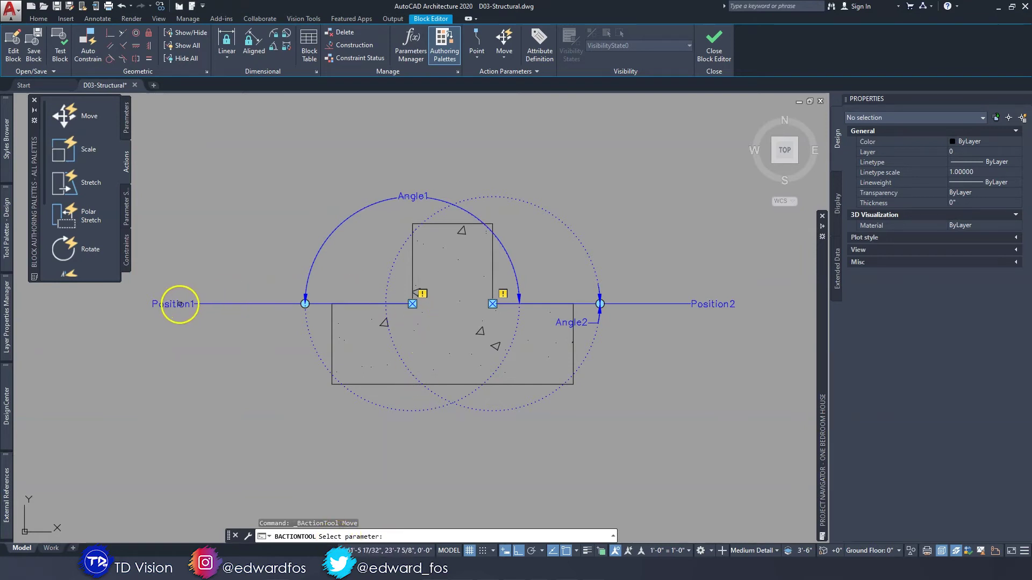
click(176, 304)
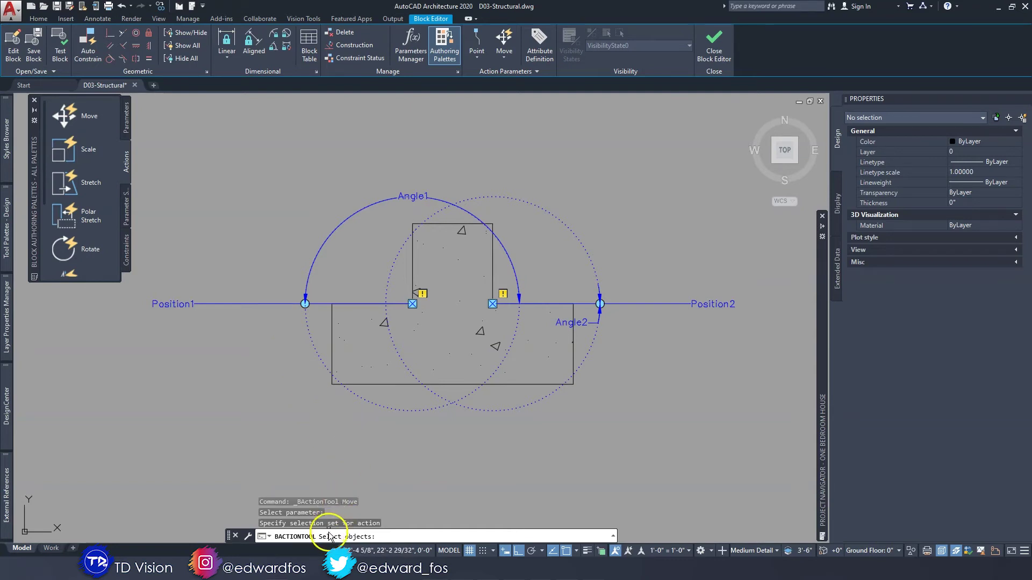
drag(275, 136, 673, 458)
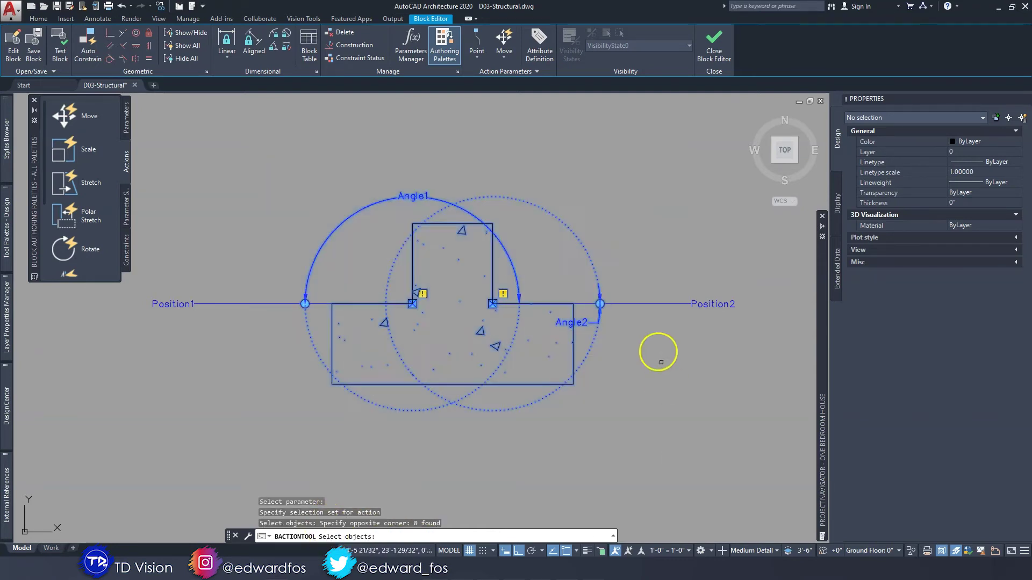
key(Return)
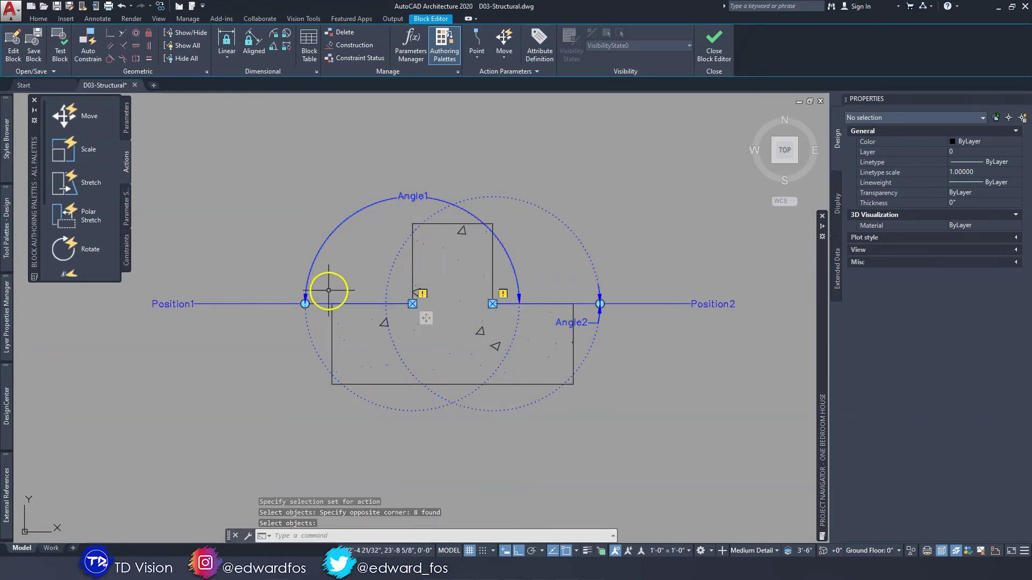
Add a second Move action tied to Position2 on the same eight objects.
click(69, 110)
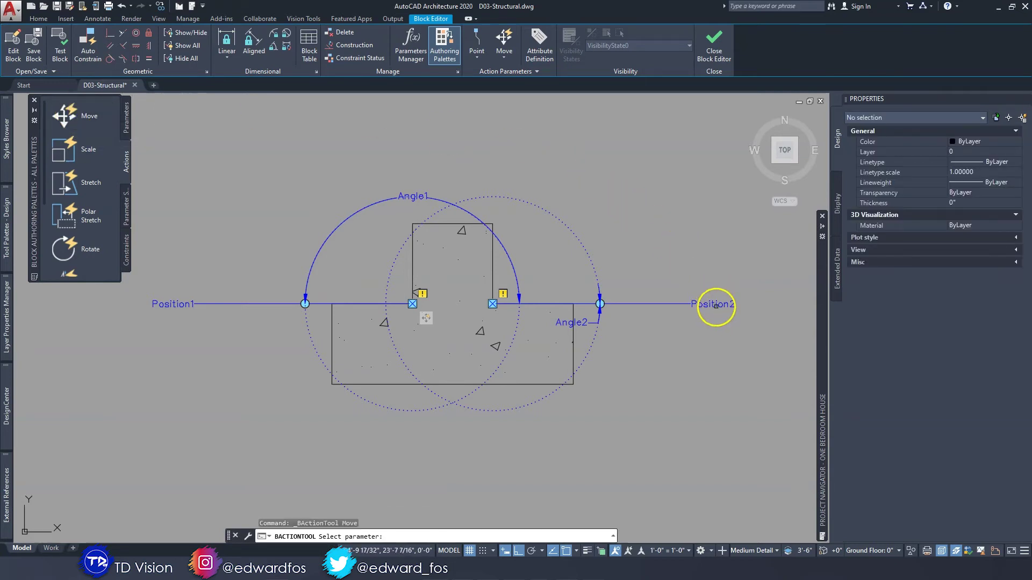
click(716, 305)
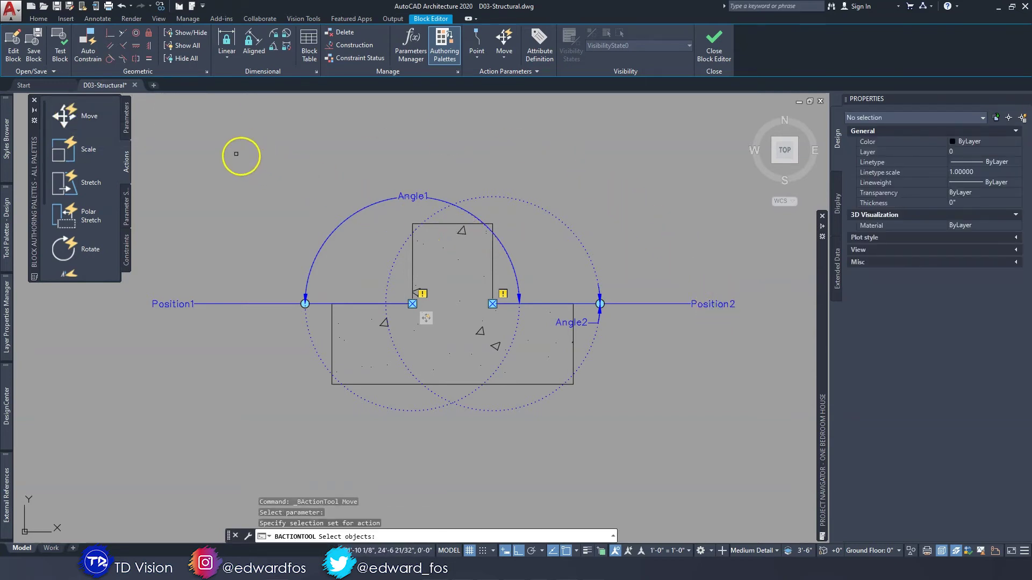
click(242, 155)
click(649, 442)
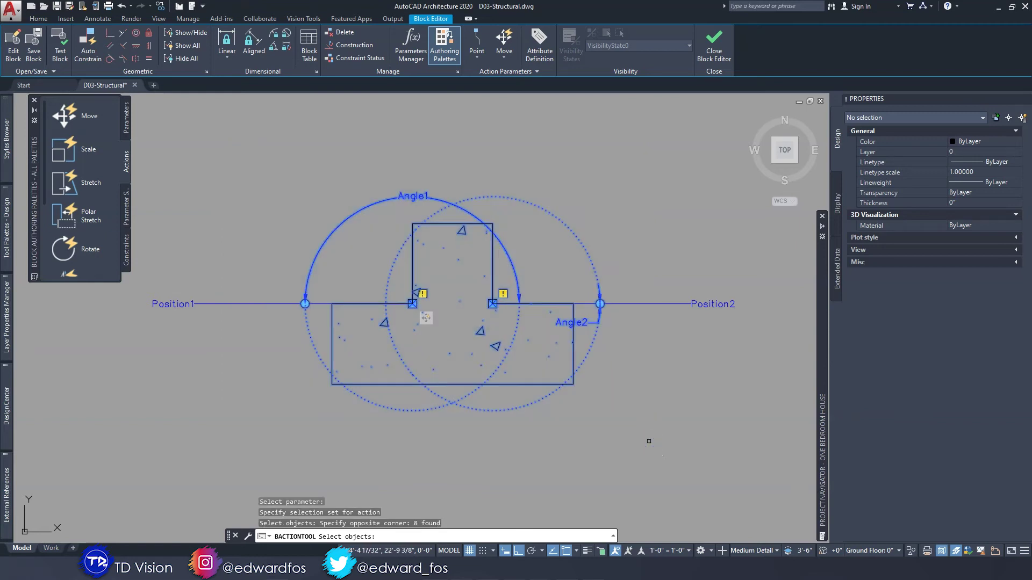
key(Return)
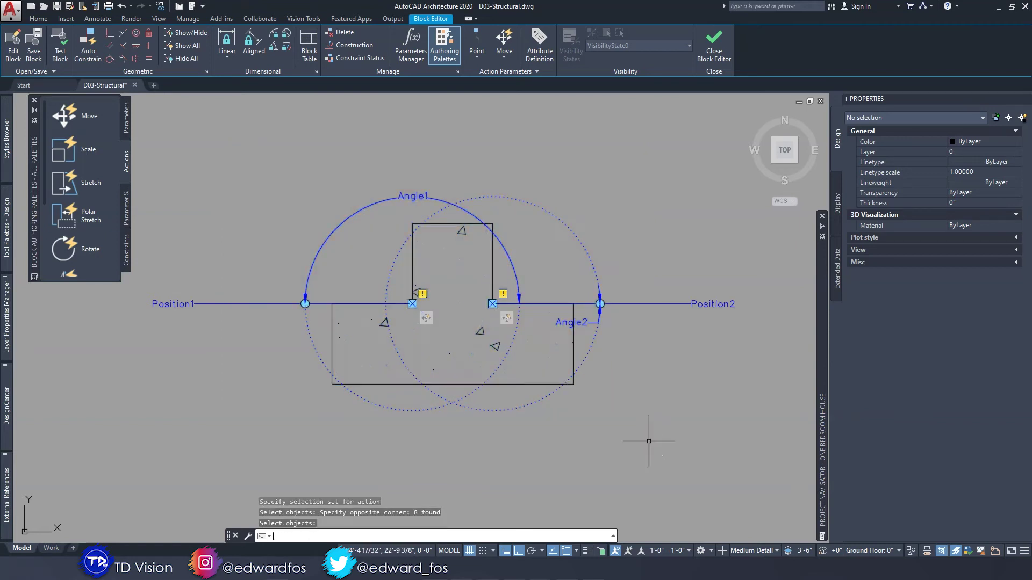
Add a Rotate action tied to Angle1 covering all ten block objects.
click(66, 249)
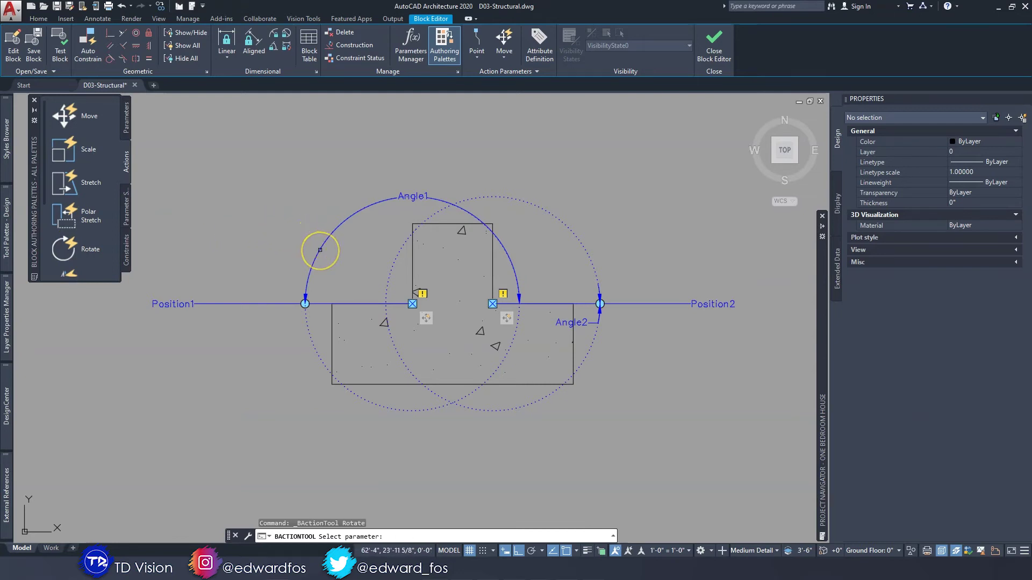
click(320, 247)
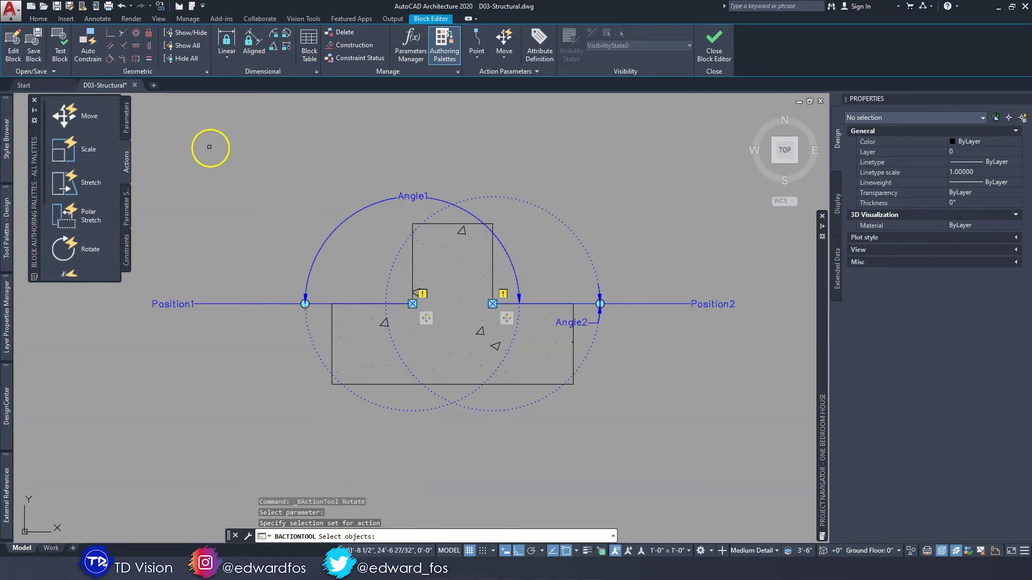
click(196, 128)
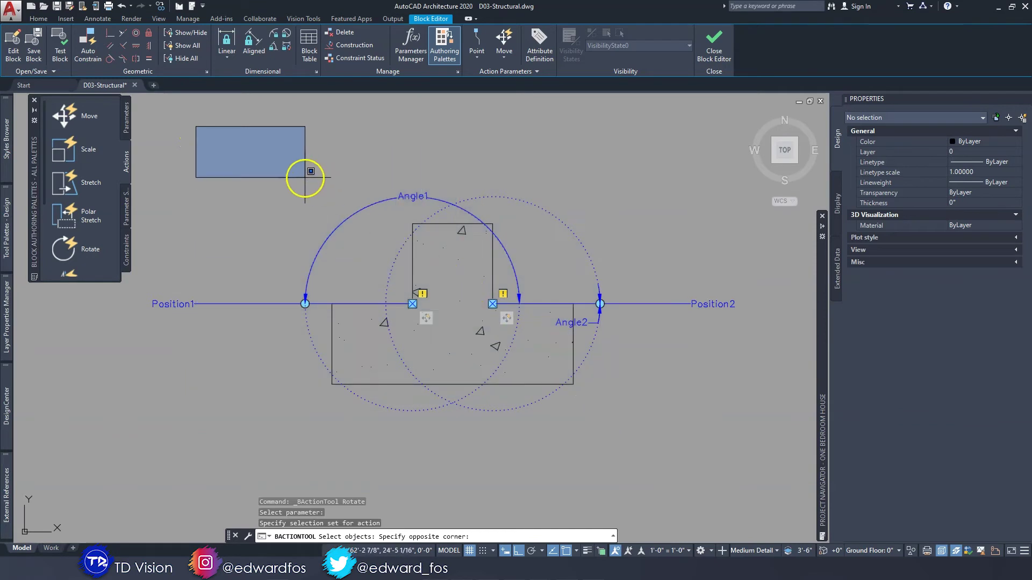
click(305, 178)
scroll(305, 178, up, 2)
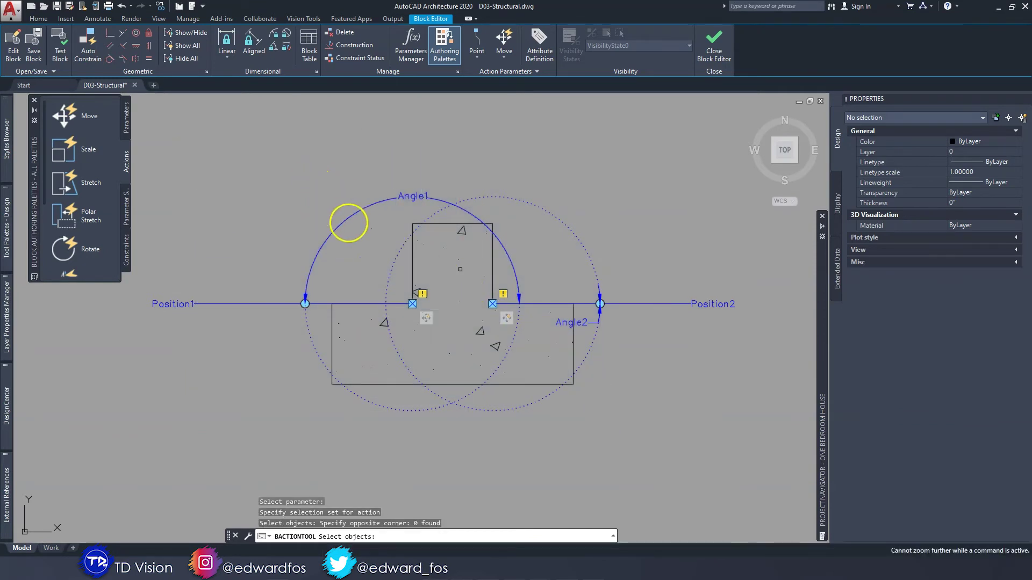
scroll(461, 269, up, 4)
scroll(461, 270, down, 6)
drag(243, 178, 645, 383)
key(Return)
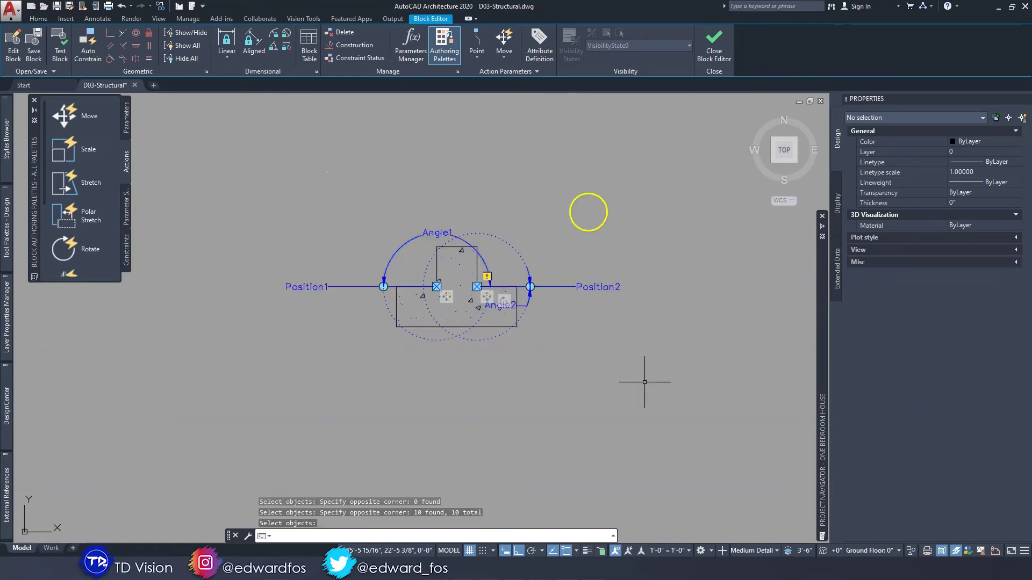
Add a second Rotate action tied to Angle2 on the block objects.
scroll(541, 219, up, 3)
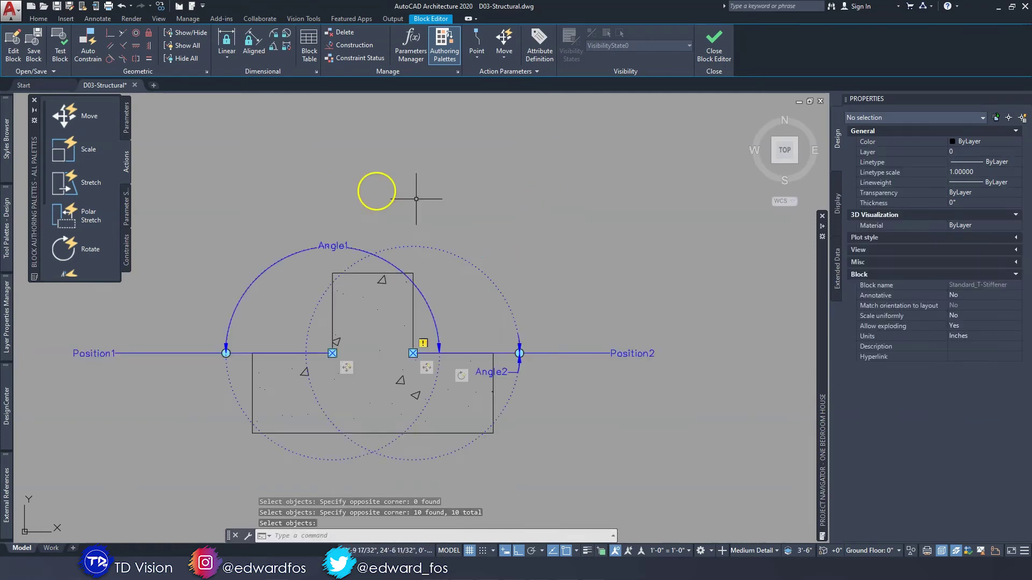
click(81, 245)
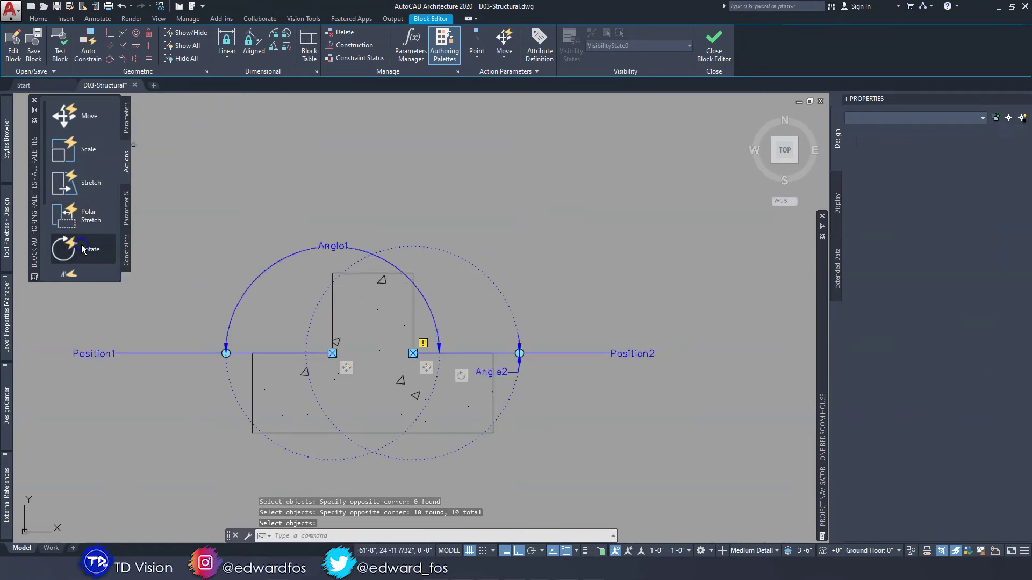
click(501, 291)
scroll(510, 290, down, 3)
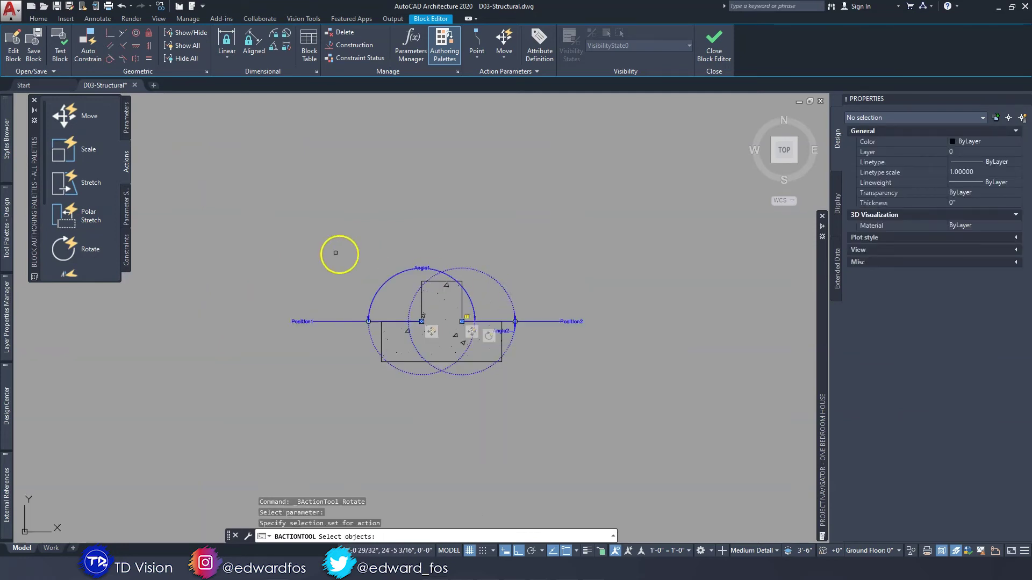
click(638, 425)
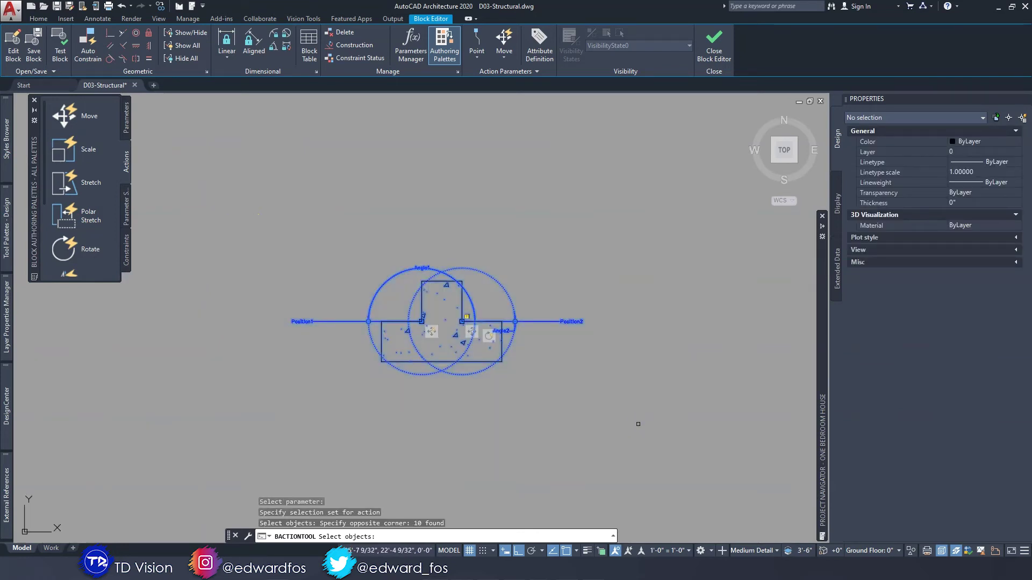
key(Return)
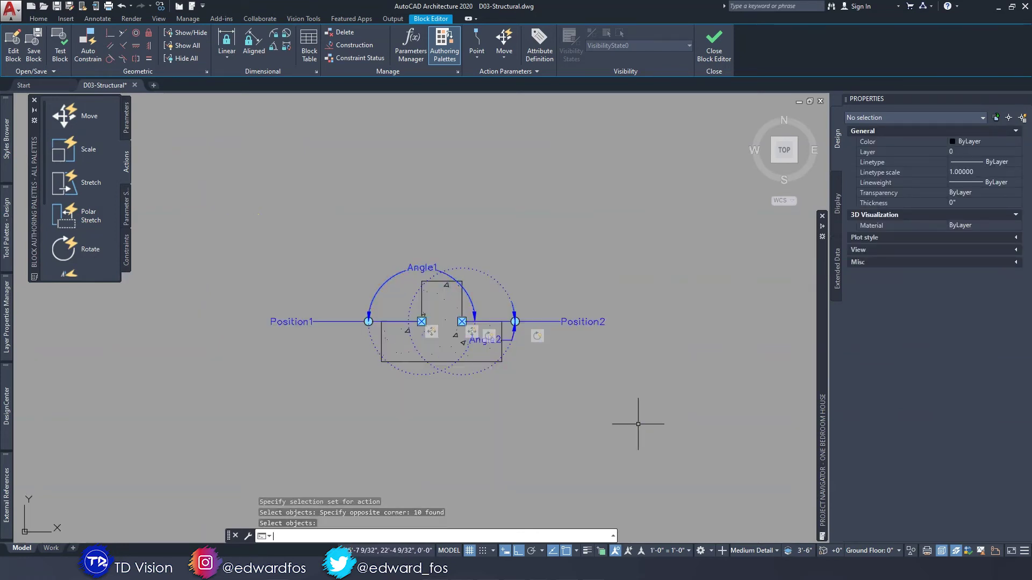
Save the Standard_T-Stiffener changes, exit the Block Editor, and select the block.
click(722, 56)
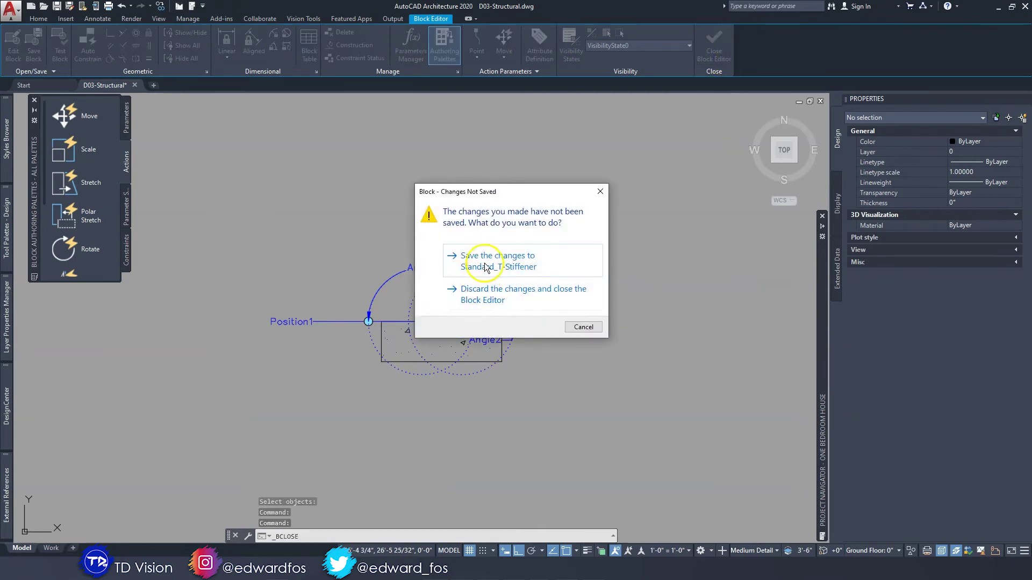
click(486, 268)
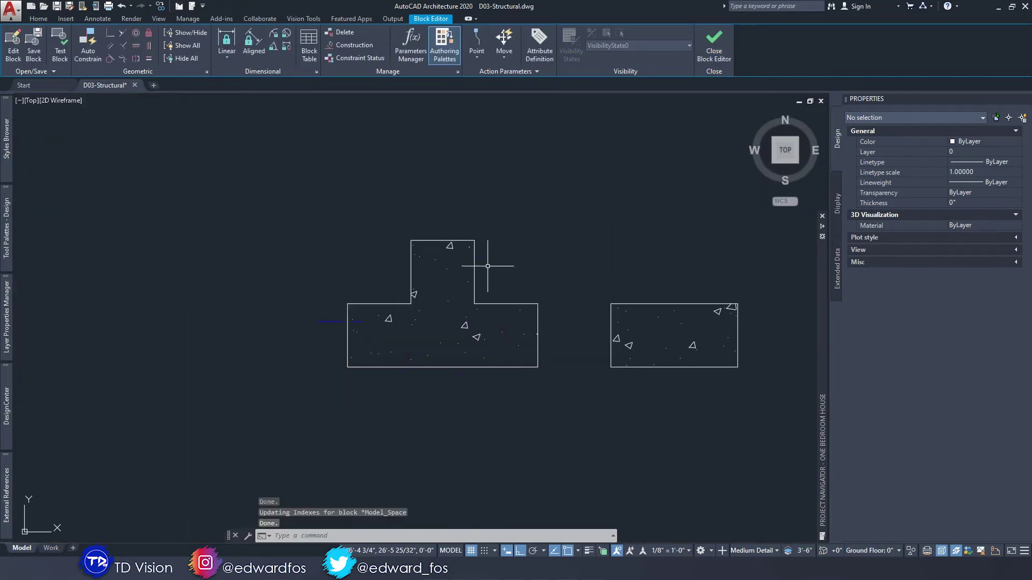
click(470, 282)
click(391, 242)
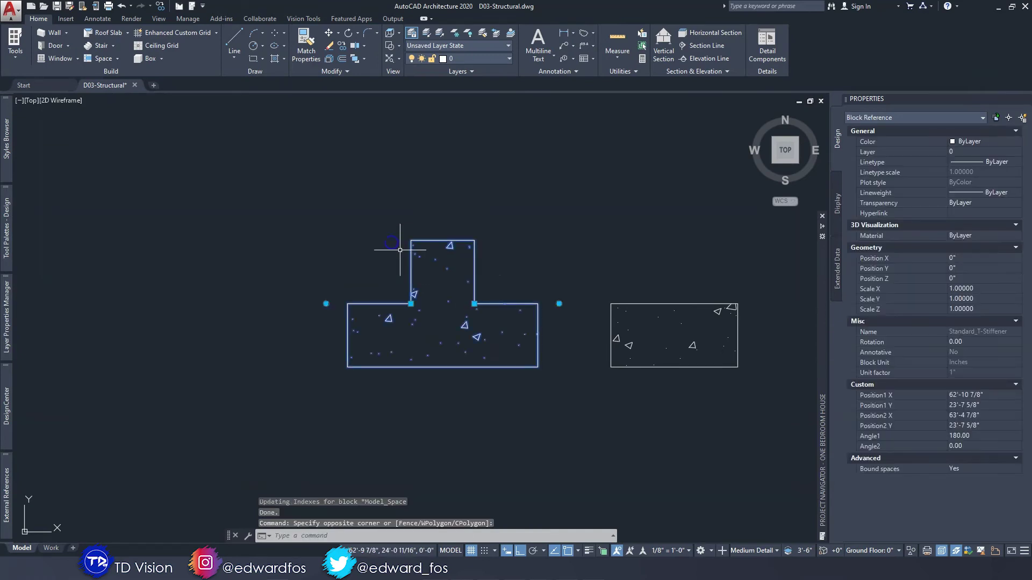
Test the block's move and rotate grips with Ortho off, then deselect it.
click(474, 304)
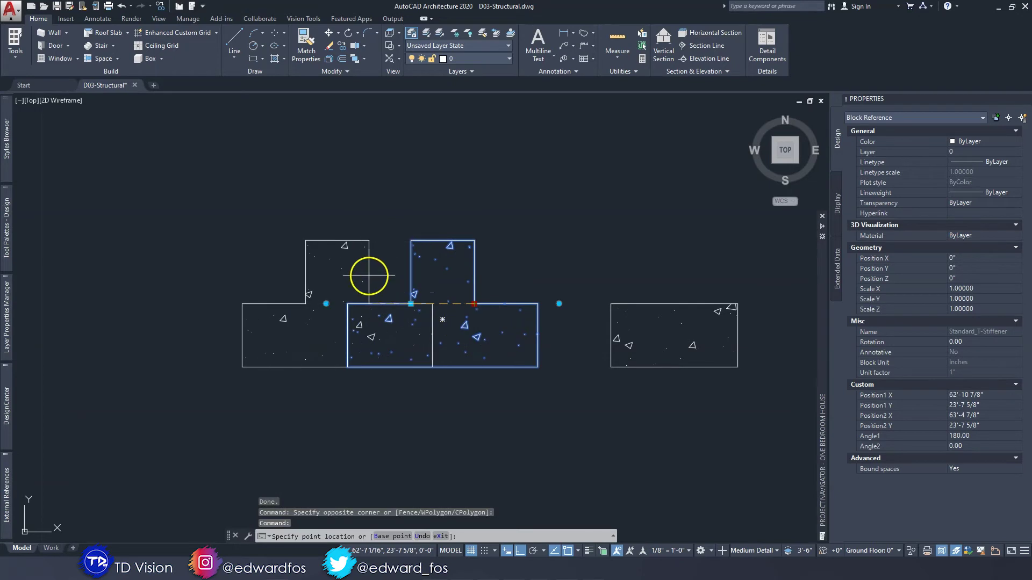
key(Escape)
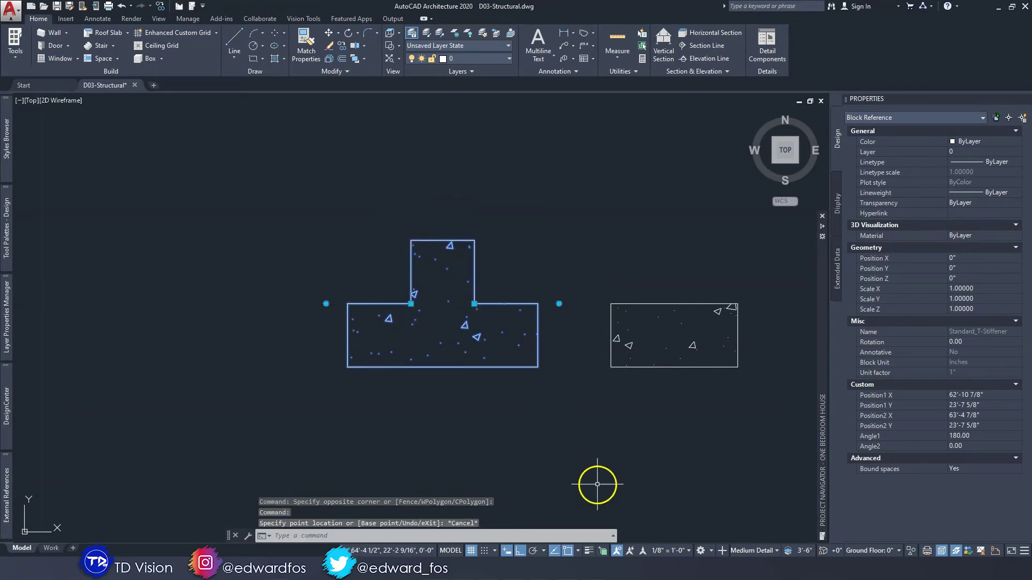
click(520, 551)
click(474, 304)
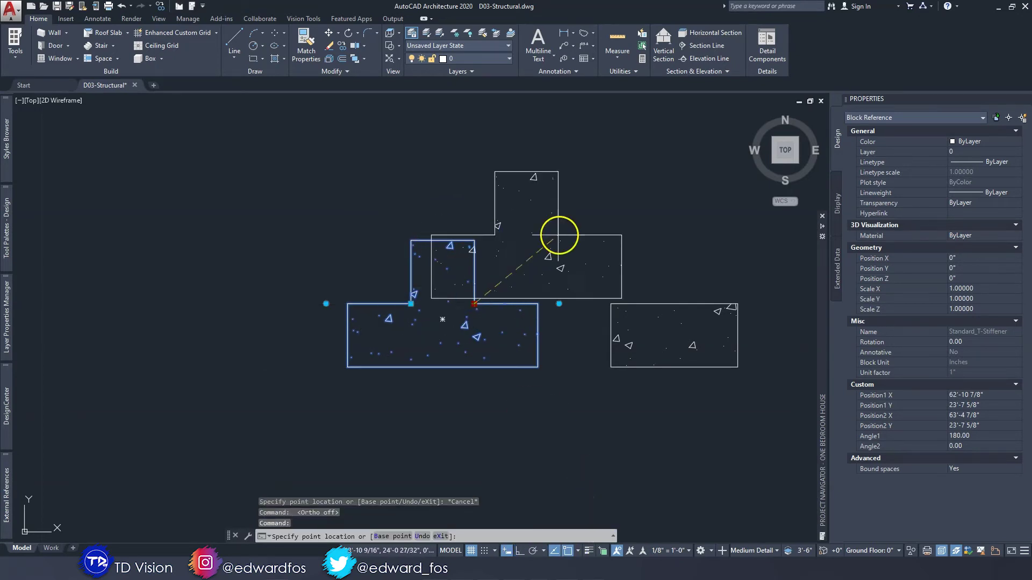
key(Escape)
click(559, 304)
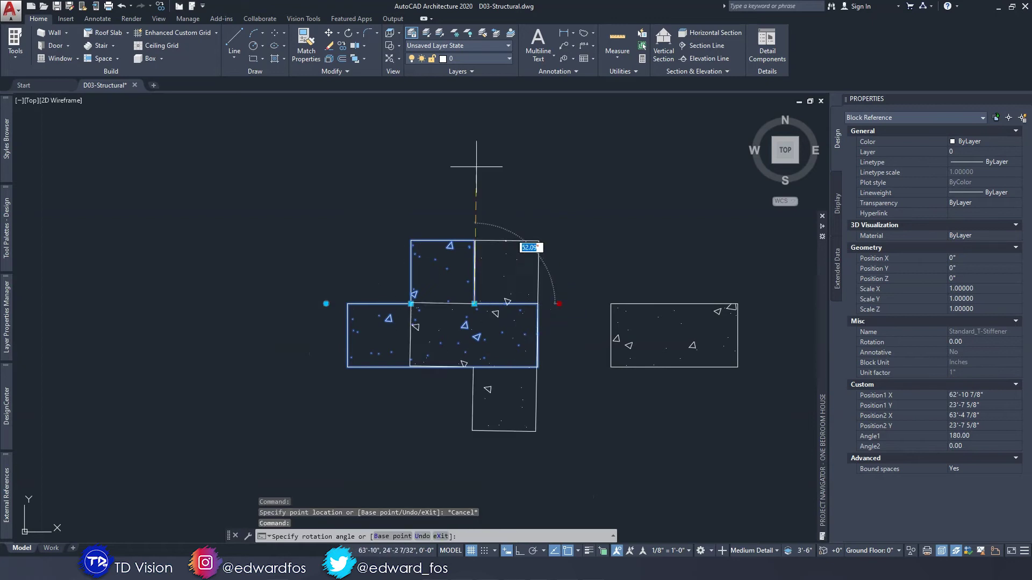
key(Escape)
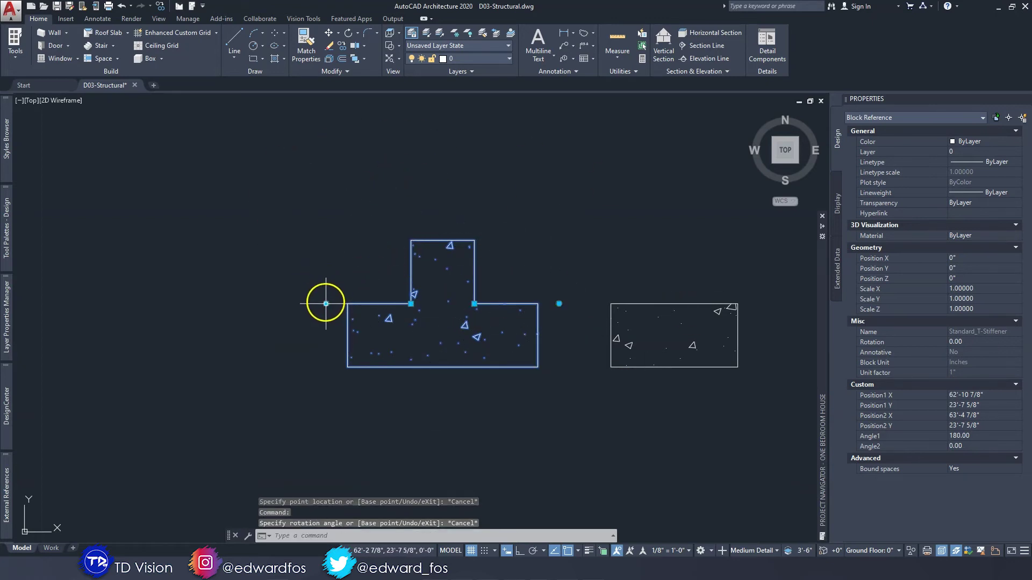
click(326, 304)
key(Escape)
scroll(404, 295, down, 3)
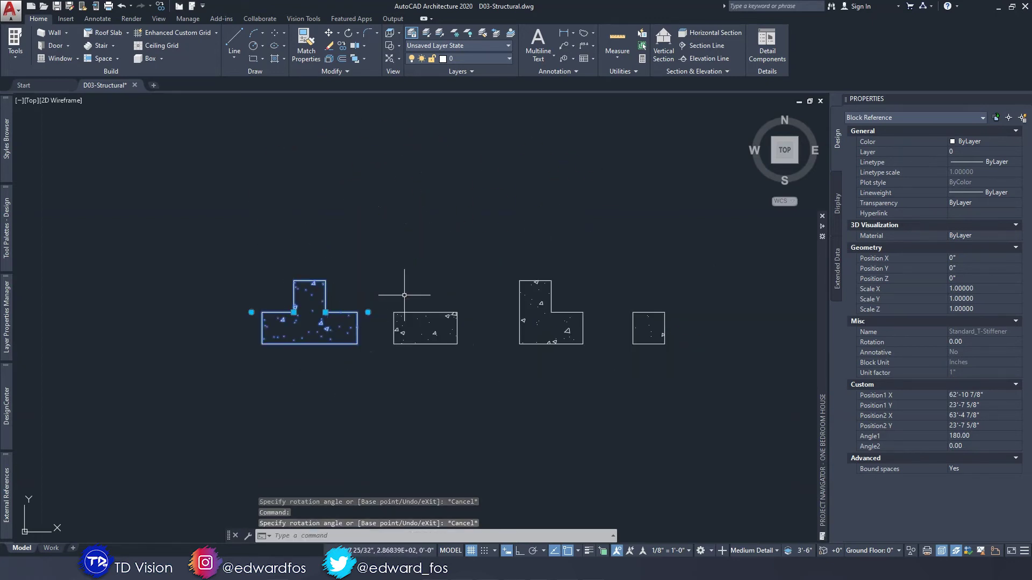
key(Escape)
key(Escape)
key(Escape)
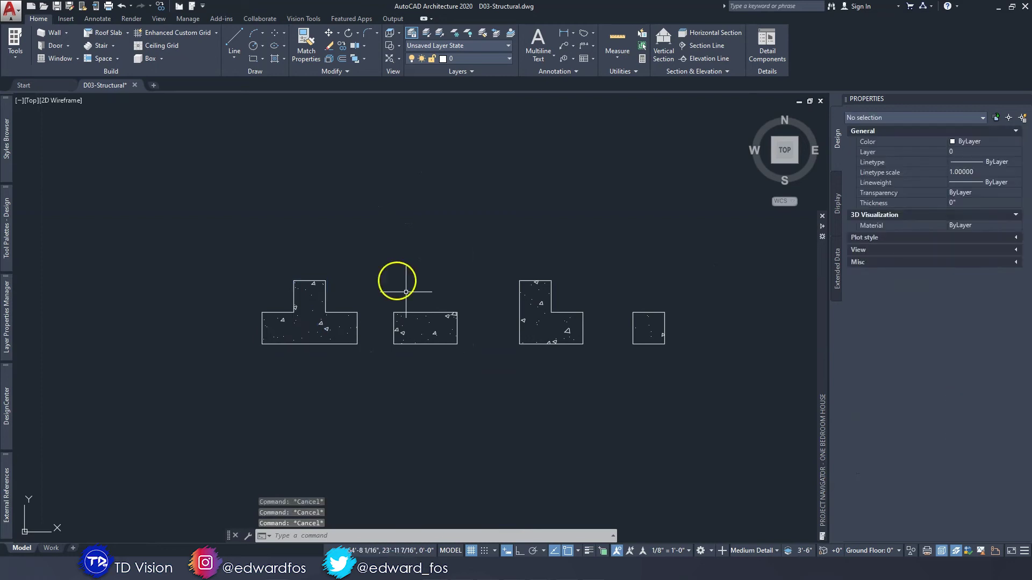
Save the drawing and move all four stiffener and column blocks onto the green S-Cols layer.
click(56, 7)
middle_drag(280, 172, 281, 155)
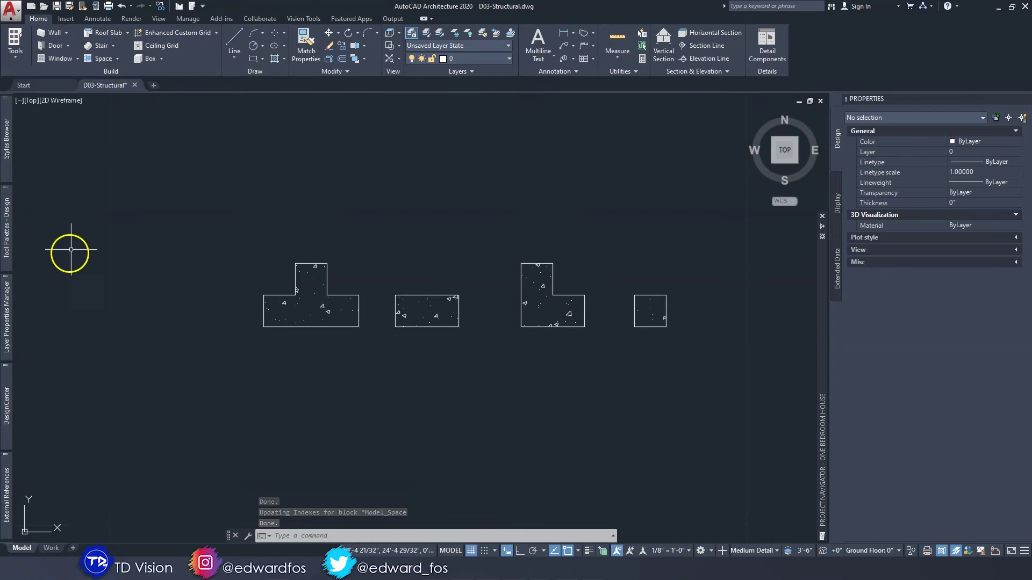
mouse_move(19, 303)
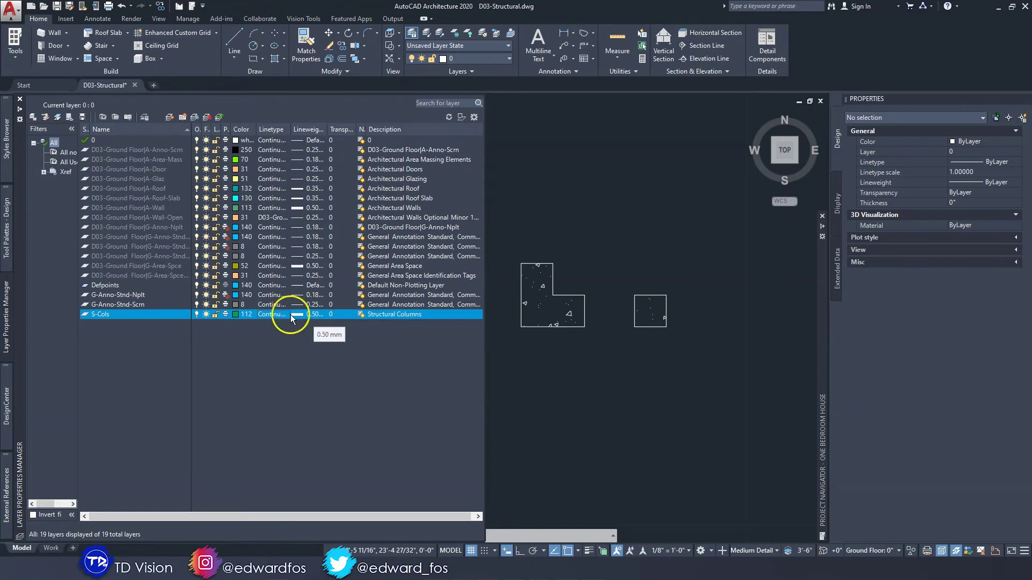
click(622, 341)
click(691, 368)
click(701, 373)
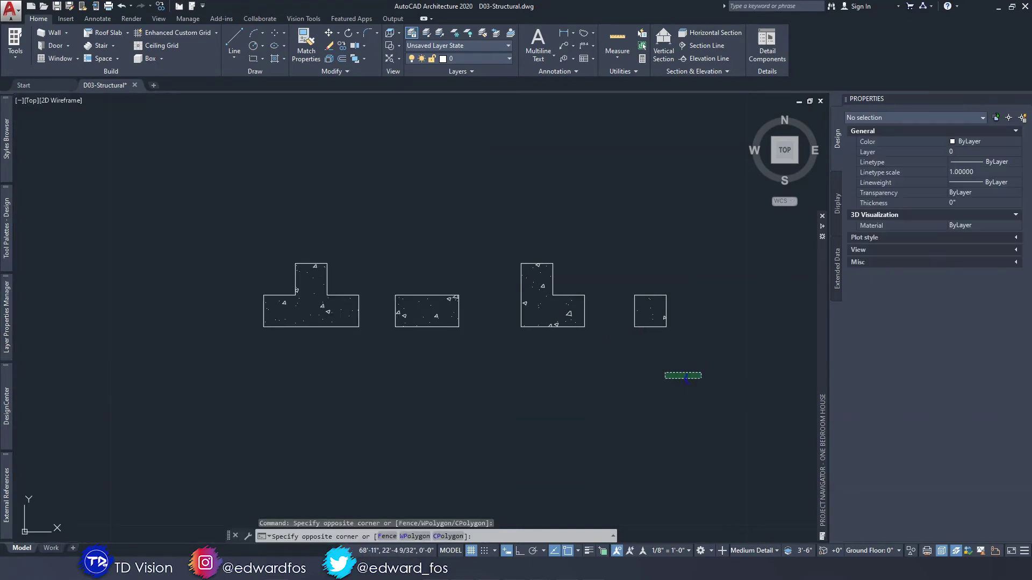
click(219, 237)
click(480, 59)
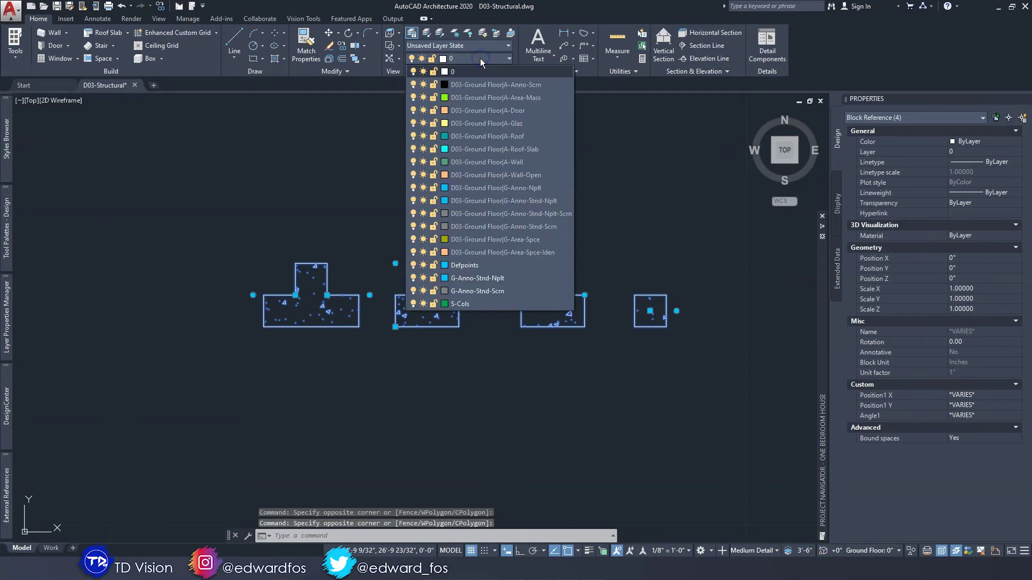
click(465, 305)
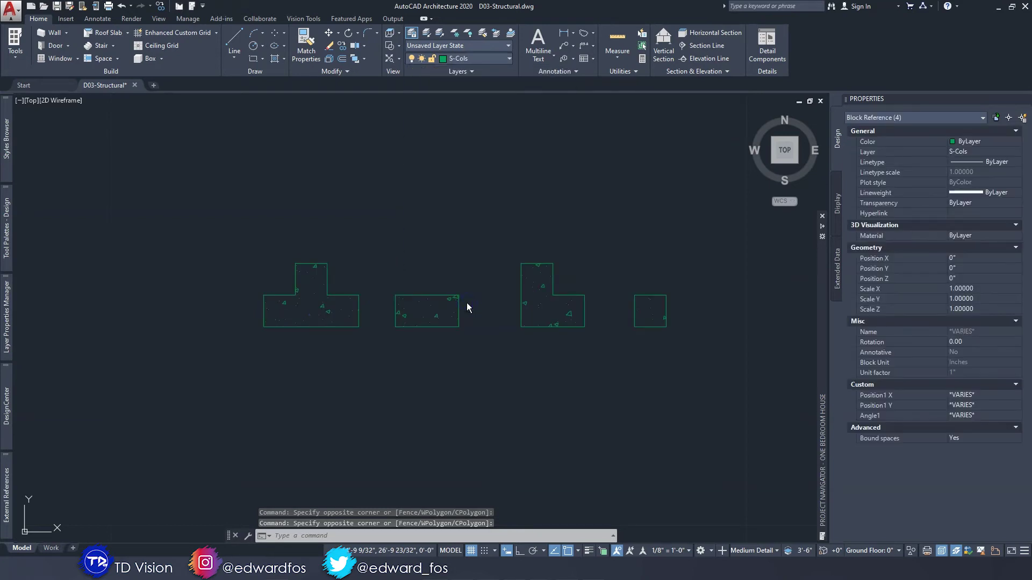
key(Escape)
key(Escape)
key(Escape)
Copy the L-shaped stiffener from its corner base point to the lower-left wall corner.
middle_drag(405, 341, 543, 339)
scroll(530, 313, down, 2)
scroll(570, 351, up, 2)
scroll(498, 337, down, 5)
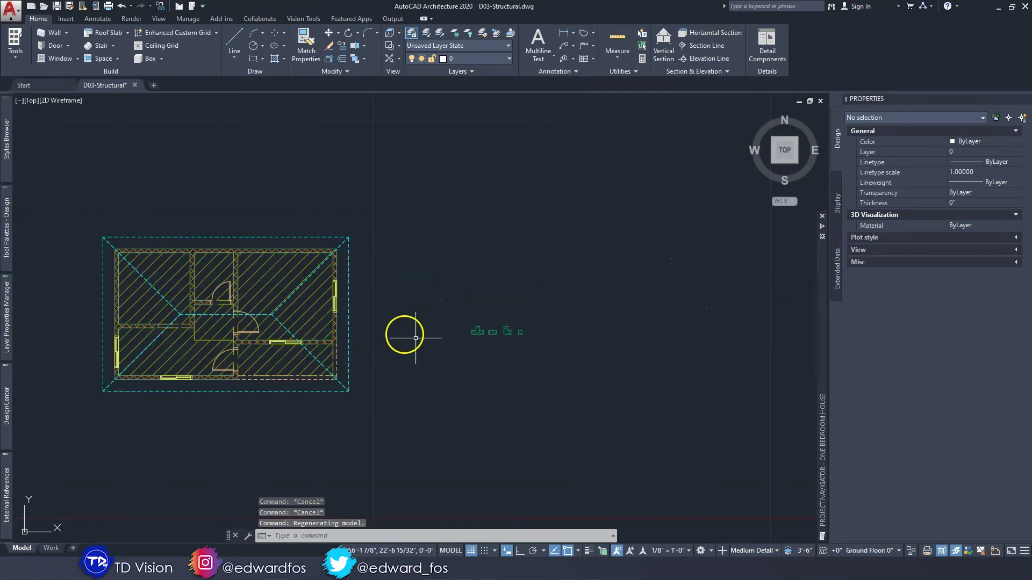
scroll(581, 301, up, 8)
click(675, 341)
click(639, 291)
middle_drag(652, 282, 565, 285)
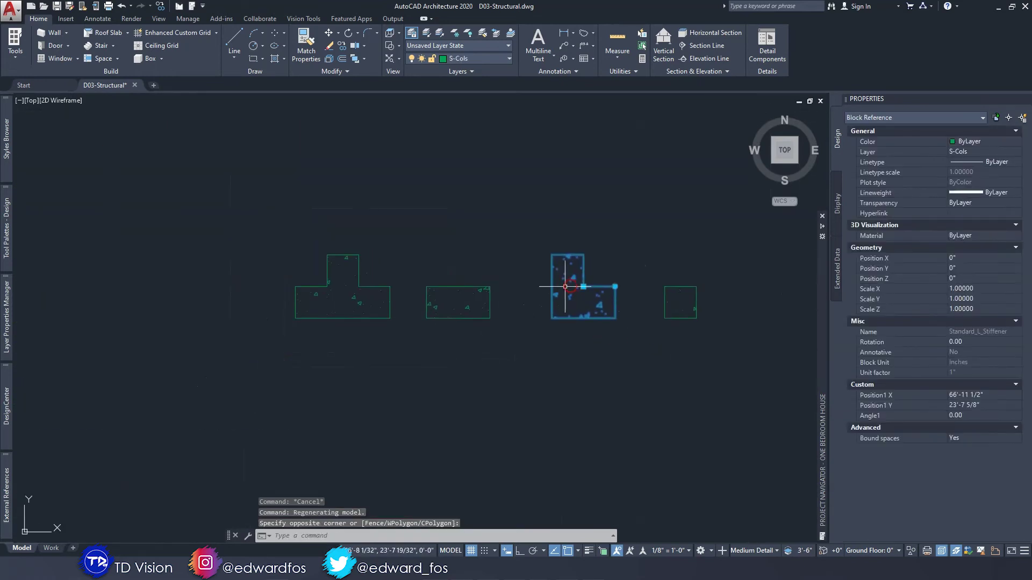
click(344, 45)
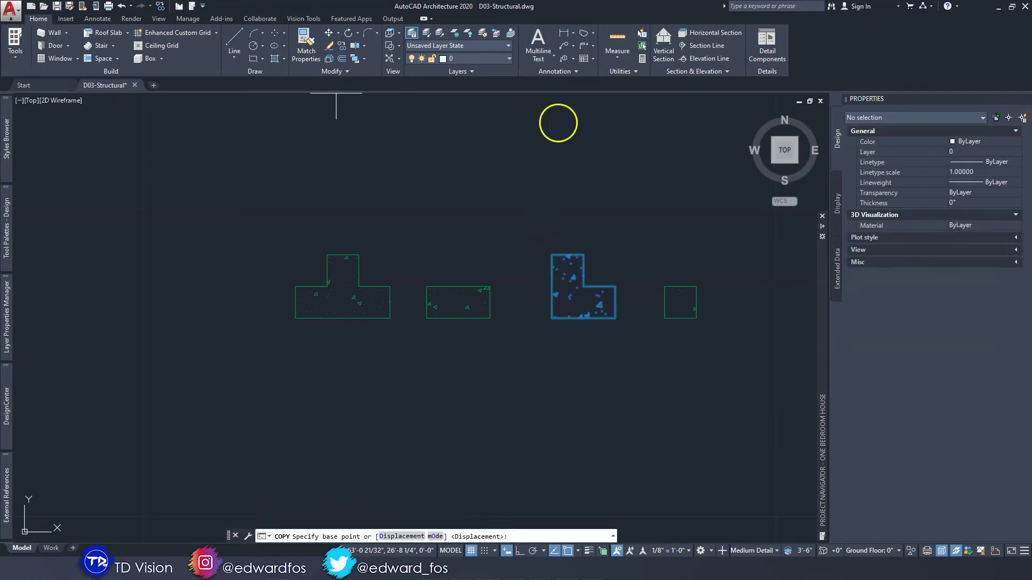
click(583, 288)
scroll(532, 264, down, 8)
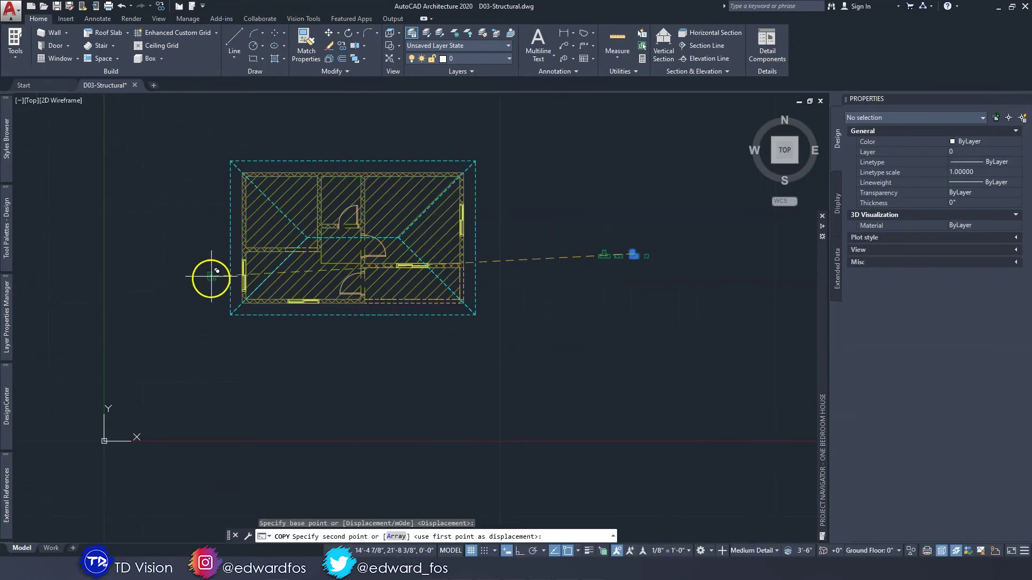
scroll(213, 276, up, 10)
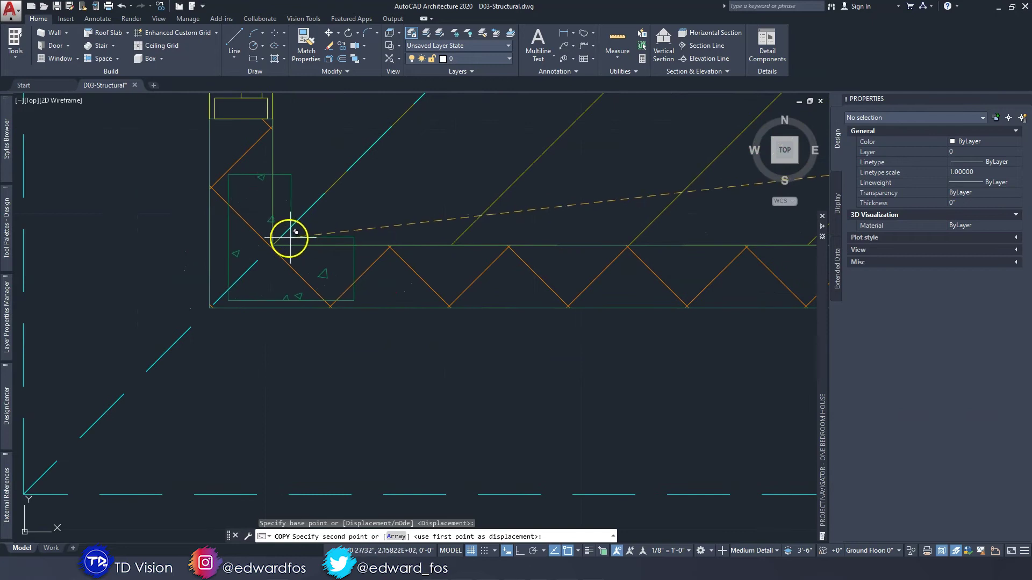
click(271, 245)
Place further L-stiffener copies at the upper-left, upper-right and one more wall corner.
scroll(368, 184, down, 6)
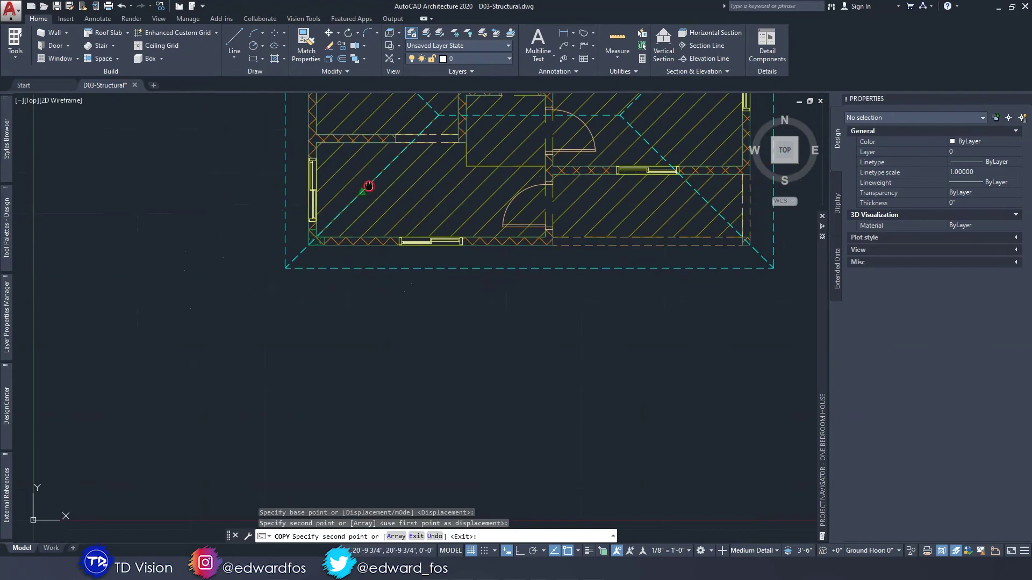
middle_drag(392, 216, 395, 253)
scroll(376, 188, up, 6)
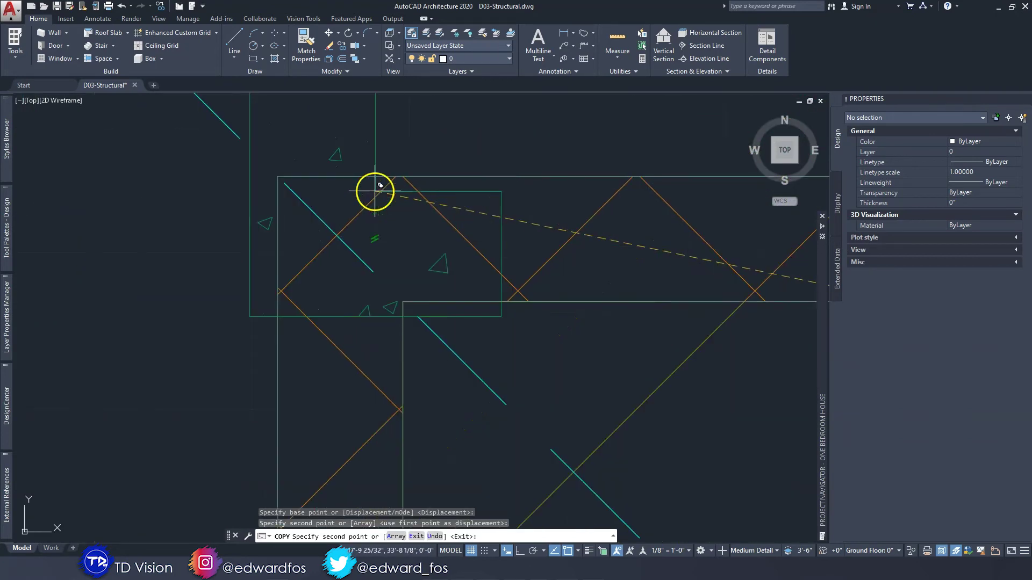
click(402, 299)
scroll(387, 291, down, 6)
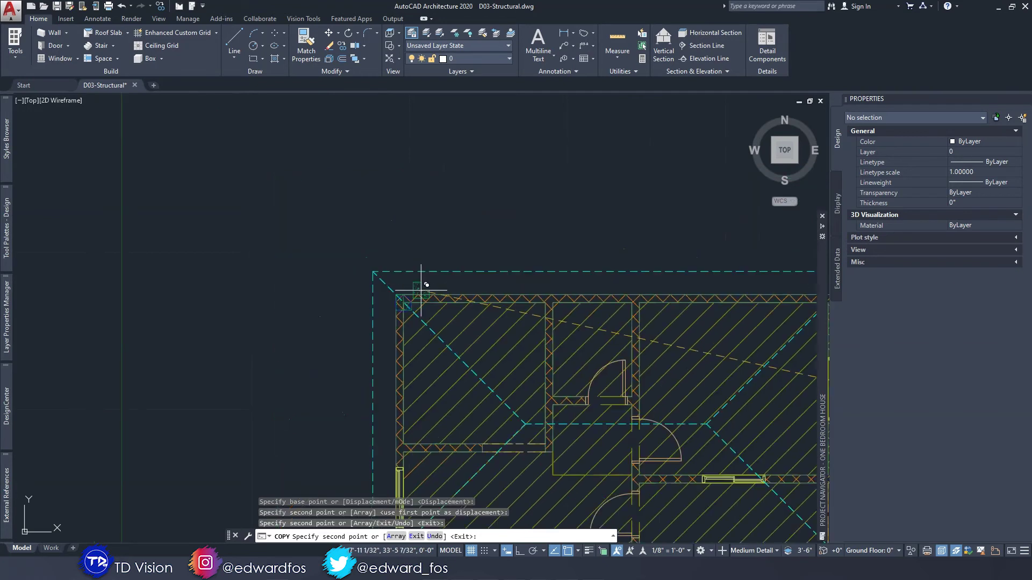
scroll(513, 274, up, 6)
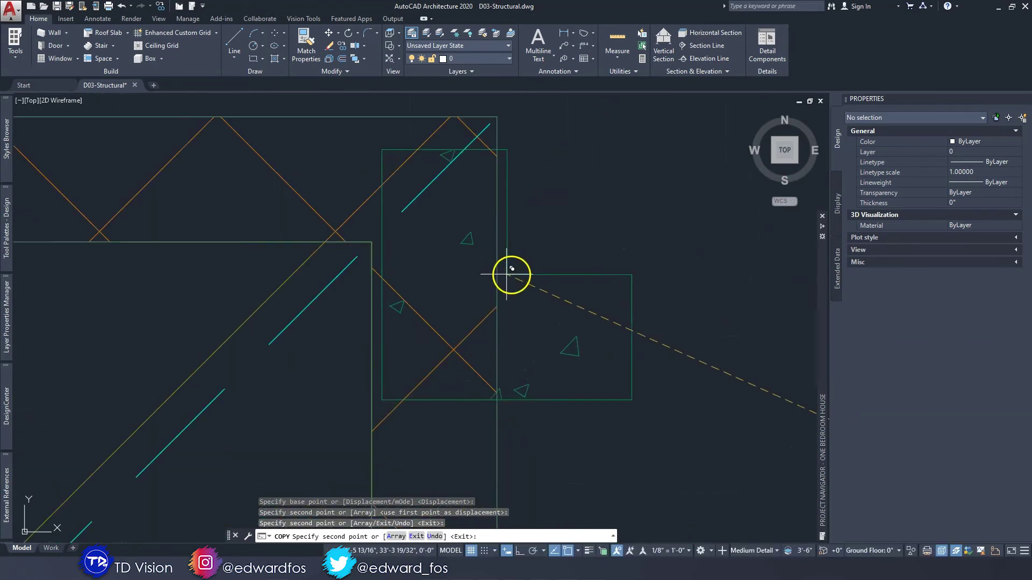
click(372, 242)
scroll(377, 239, down, 6)
middle_drag(410, 322, 507, 88)
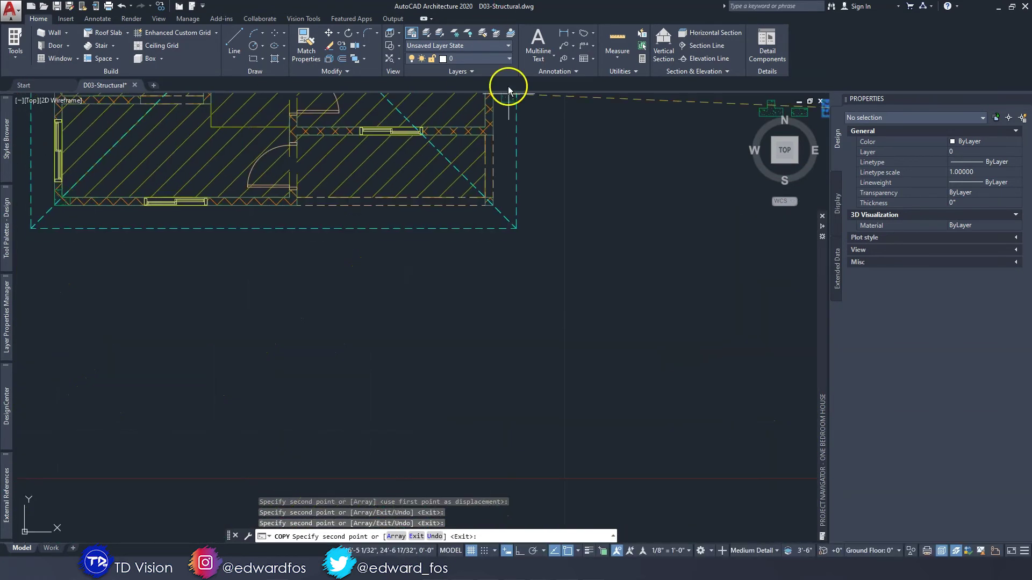
scroll(485, 169, up, 6)
click(473, 198)
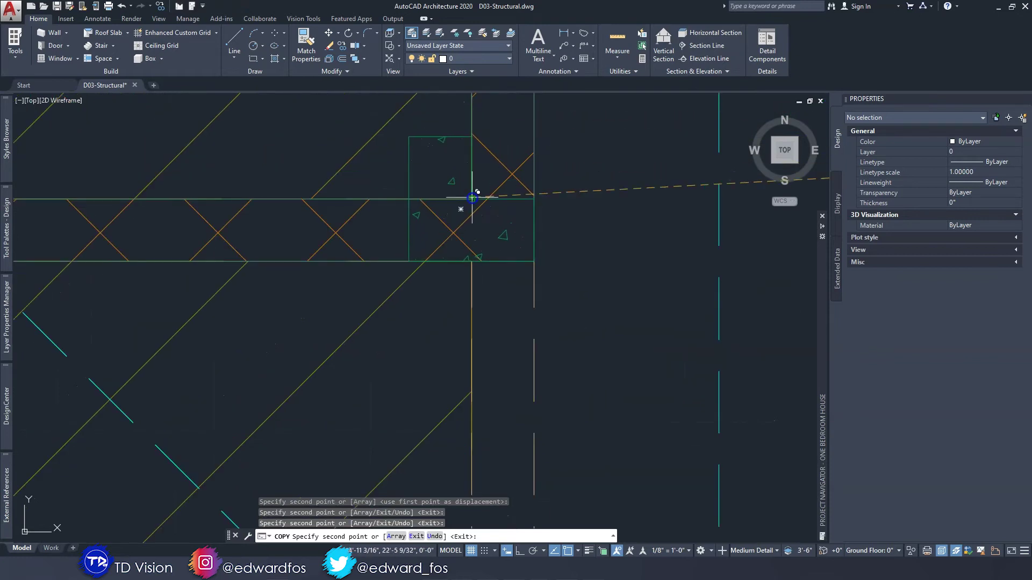
scroll(443, 237, down, 5)
scroll(383, 221, up, 6)
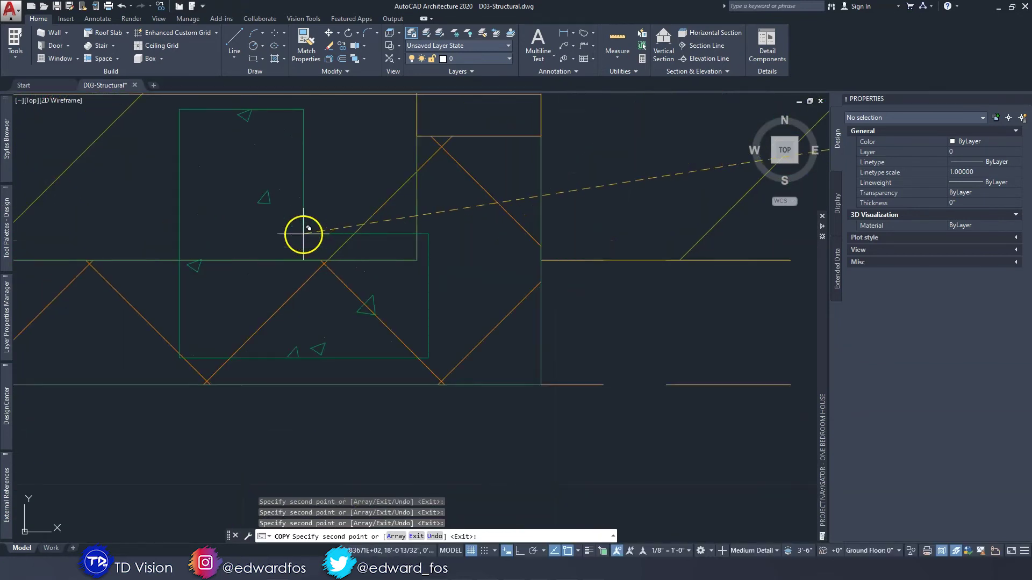
key(Escape)
key(Escape)
Turn on Ortho and rotate the first copied L-stiffener 90° to fit its corner.
click(351, 205)
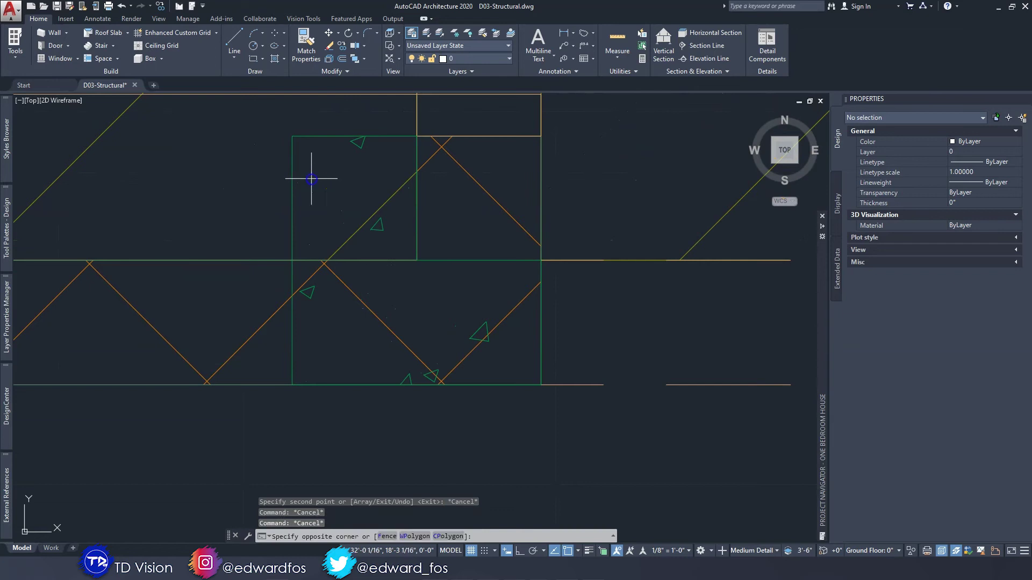
click(288, 156)
scroll(382, 193, down, 3)
middle_drag(392, 200, 401, 224)
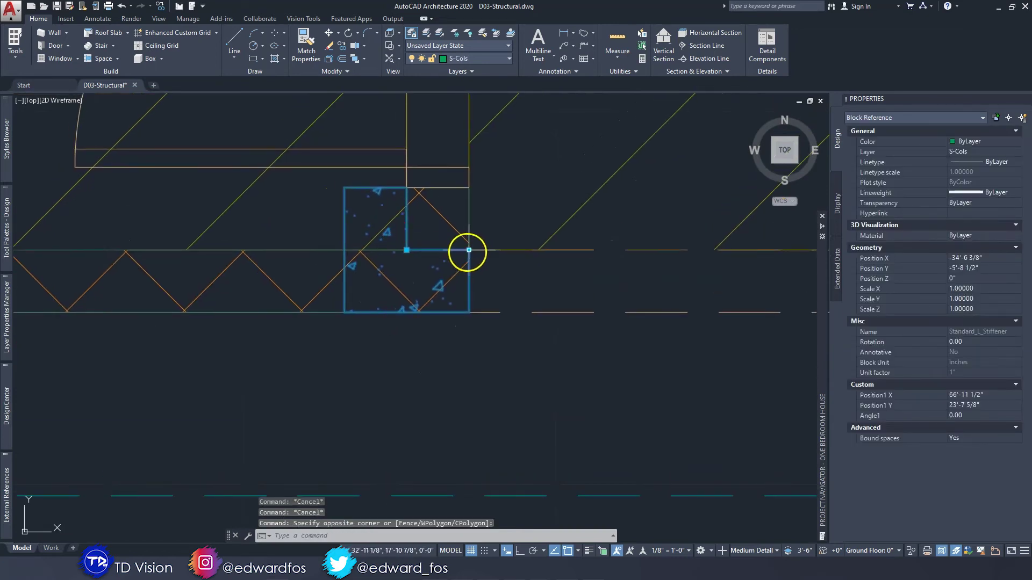
click(467, 252)
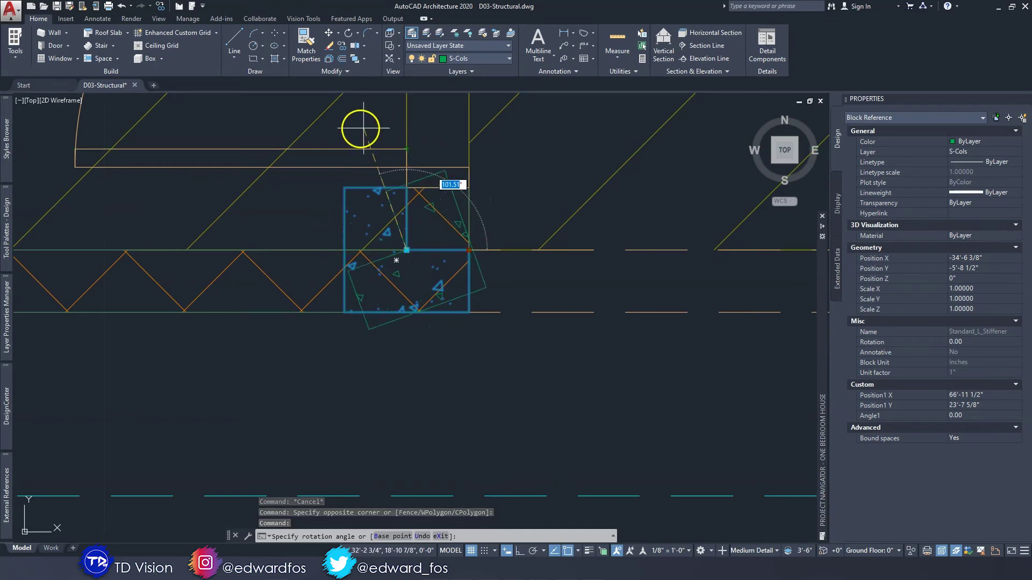
key(F8)
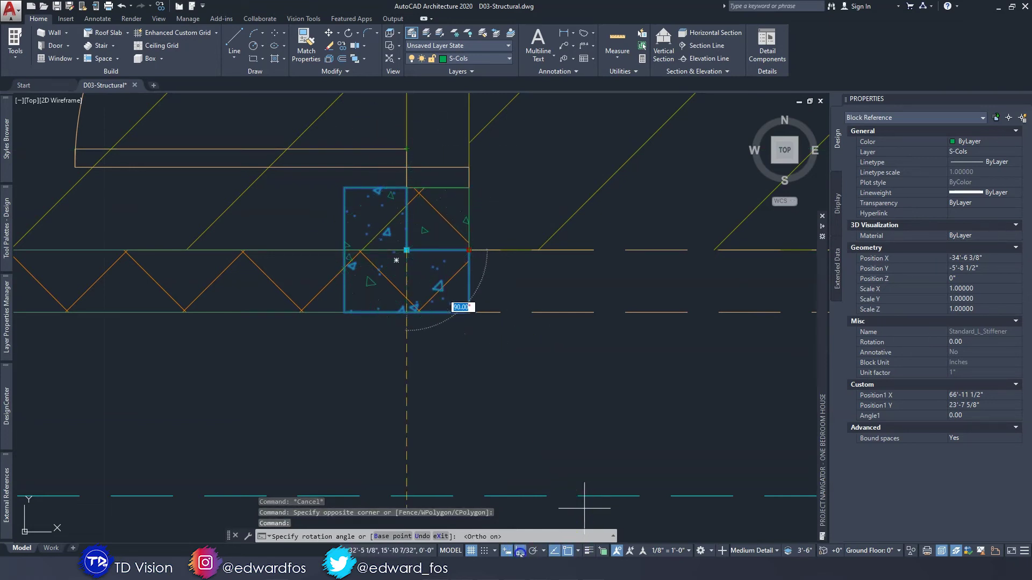
middle_drag(433, 273, 460, 295)
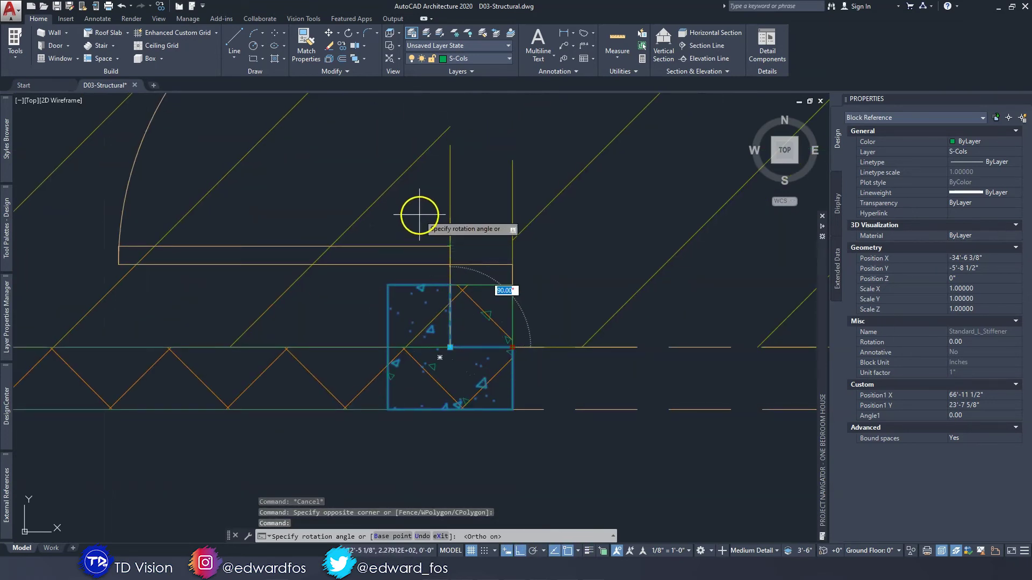
click(478, 260)
scroll(478, 260, down, 5)
middle_drag(422, 253, 584, 323)
scroll(403, 336, up, 3)
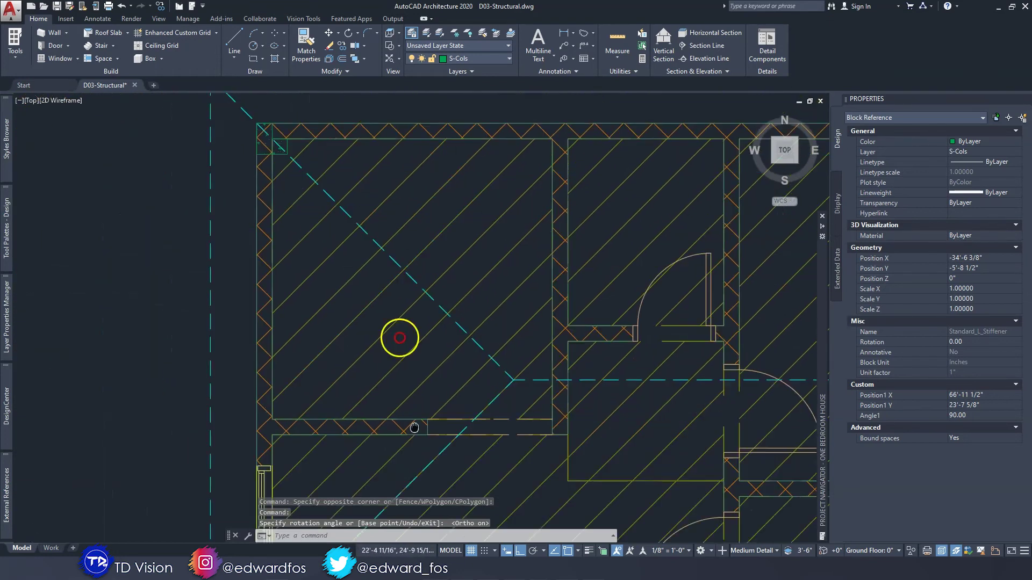
scroll(295, 191, up, 2)
key(Escape)
Rotate the upper-left corner L-stiffener 270° to fit its corner.
click(272, 207)
middle_drag(272, 207, 299, 276)
click(293, 260)
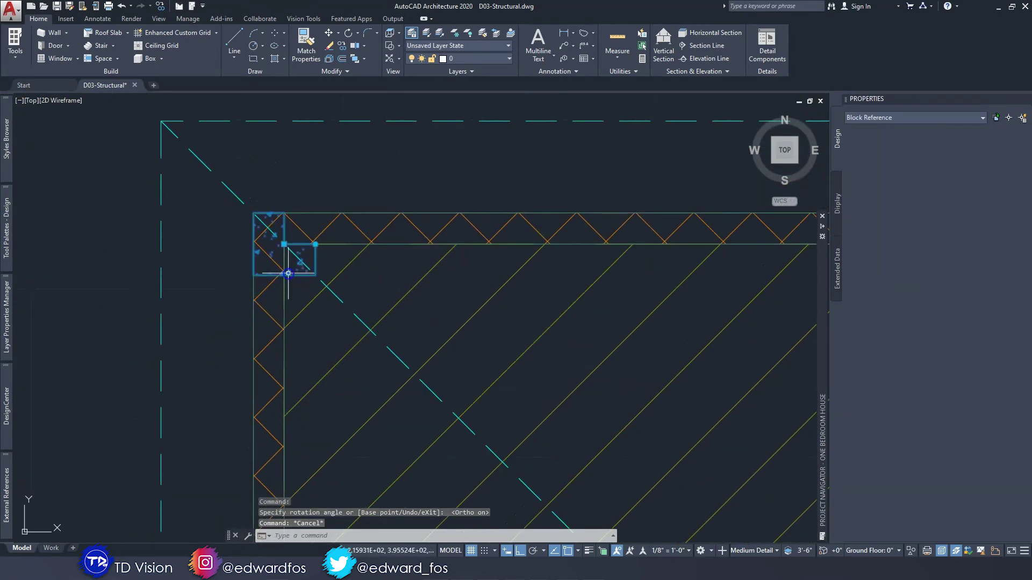
click(315, 244)
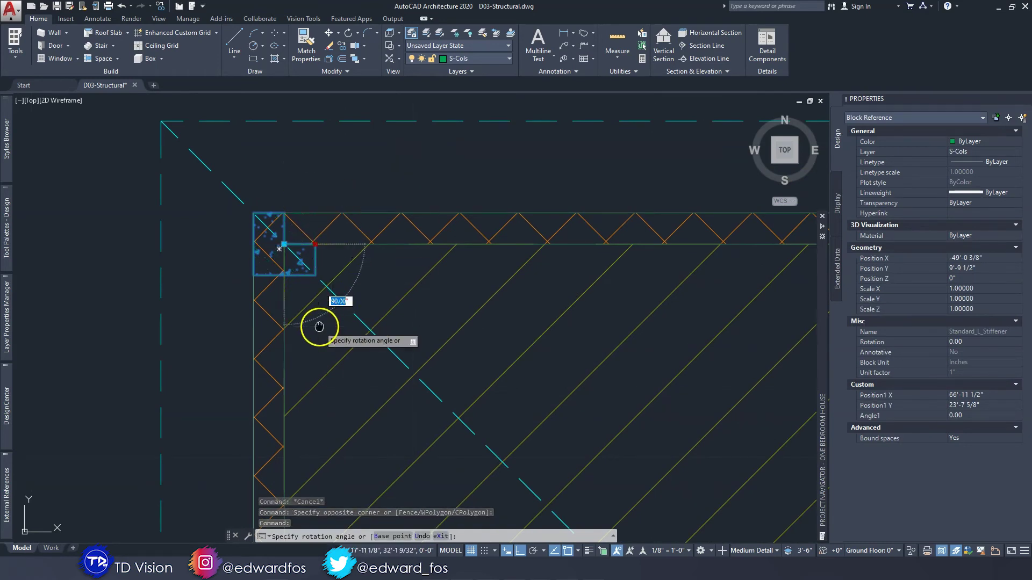
middle_drag(319, 327, 362, 350)
scroll(366, 336, up, 3)
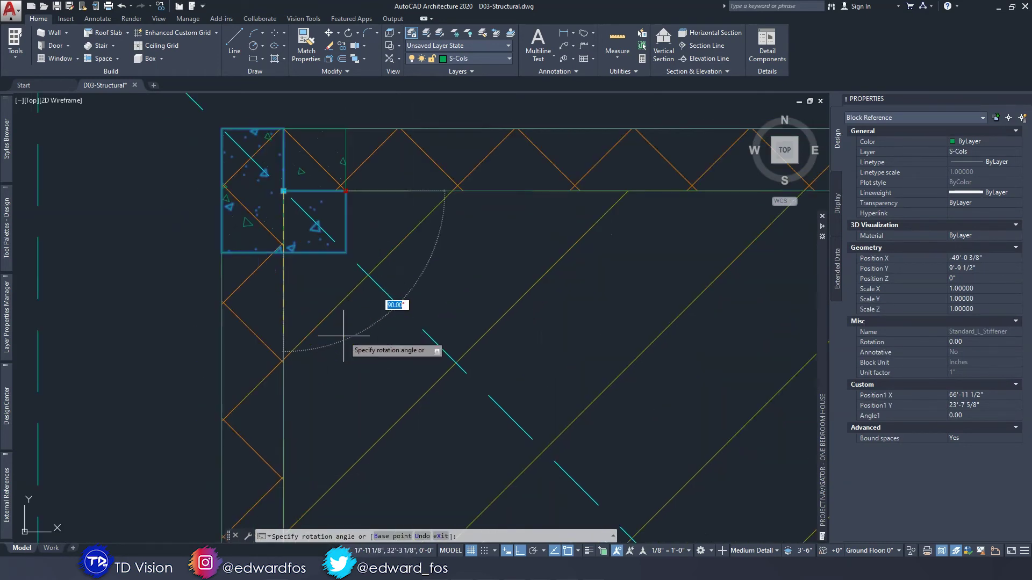
scroll(426, 302, down, 5)
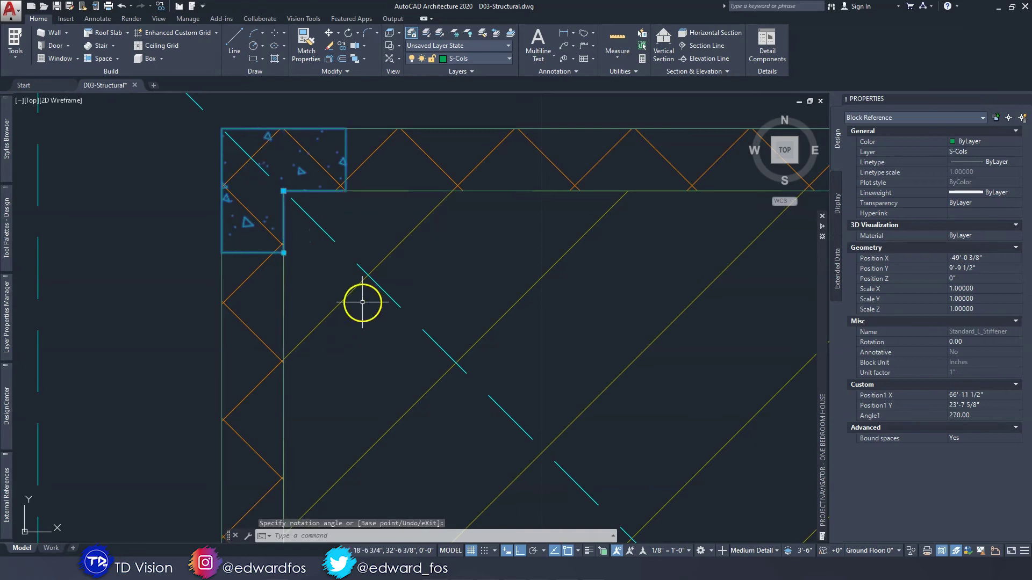
scroll(475, 237, up, 5)
click(636, 249)
scroll(636, 249, up, 5)
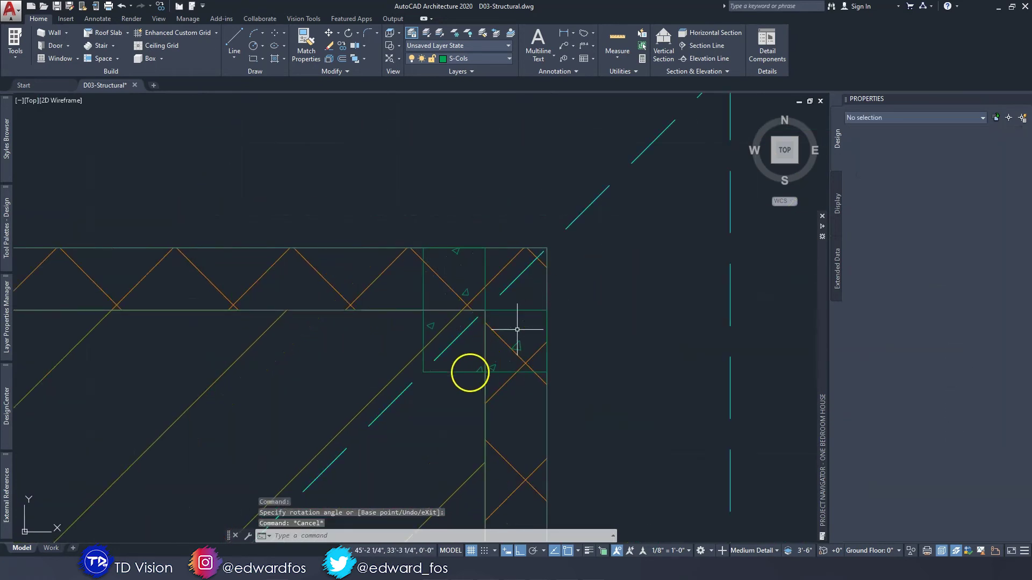
key(Escape)
key(Escape)
Rotate the top-right corner L-stiffener 180° to fit its corner.
click(435, 371)
click(527, 309)
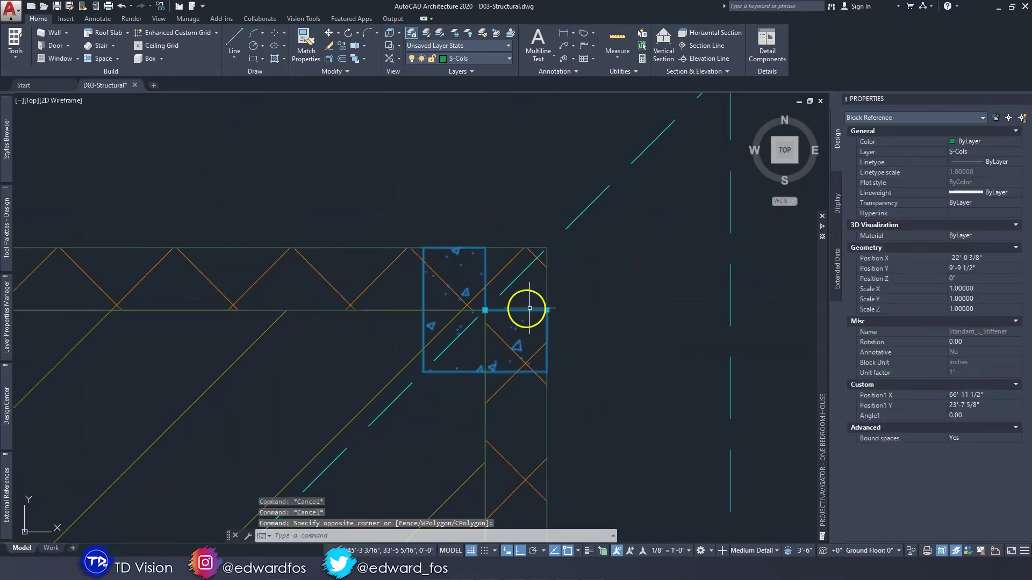
click(546, 310)
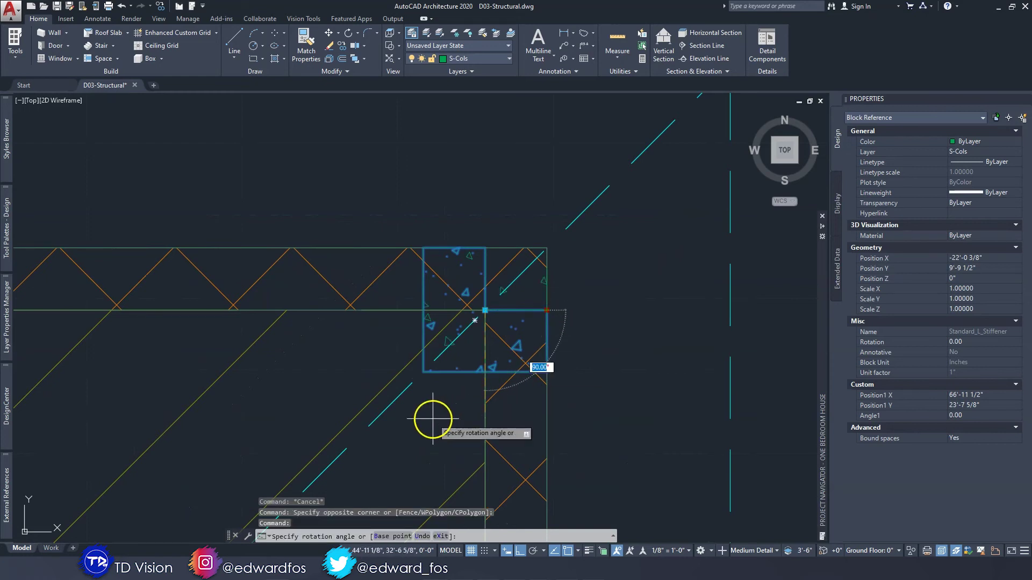
click(346, 355)
scroll(491, 300, down, 6)
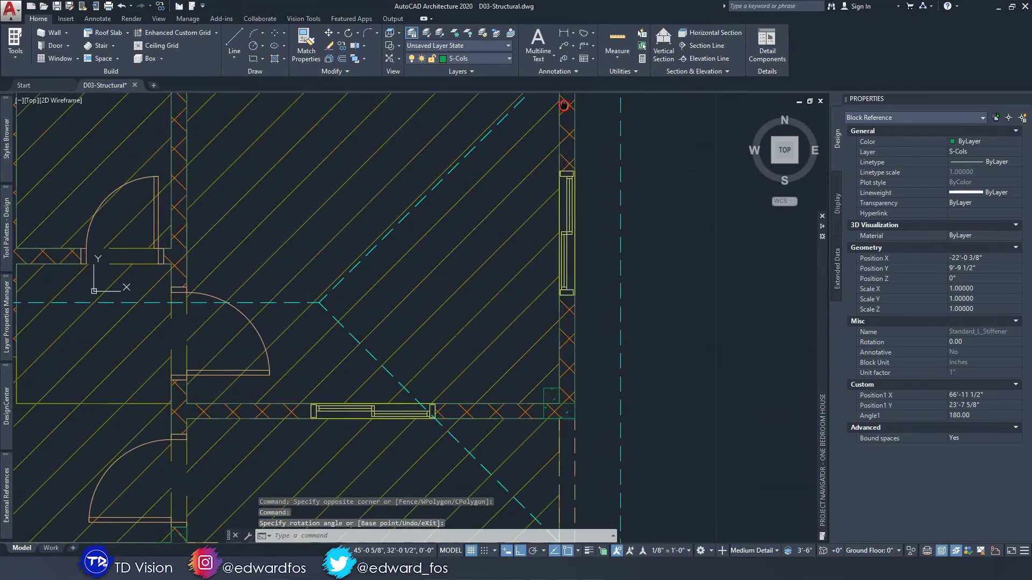
scroll(547, 263, up, 4)
scroll(548, 263, up, 4)
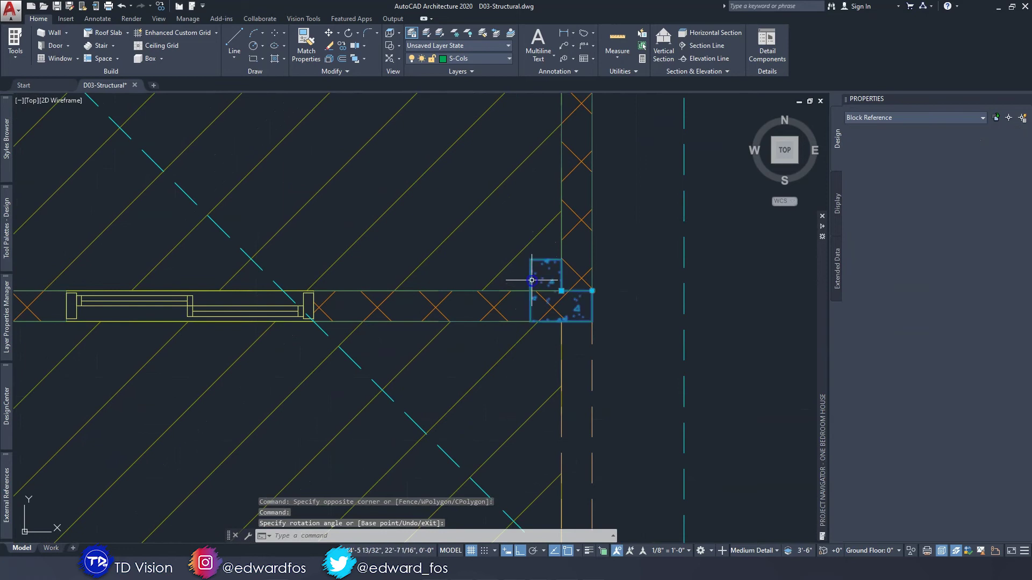
Leave the right-junction stiffener unrotated and recentre the whole floor plan.
click(550, 274)
click(592, 291)
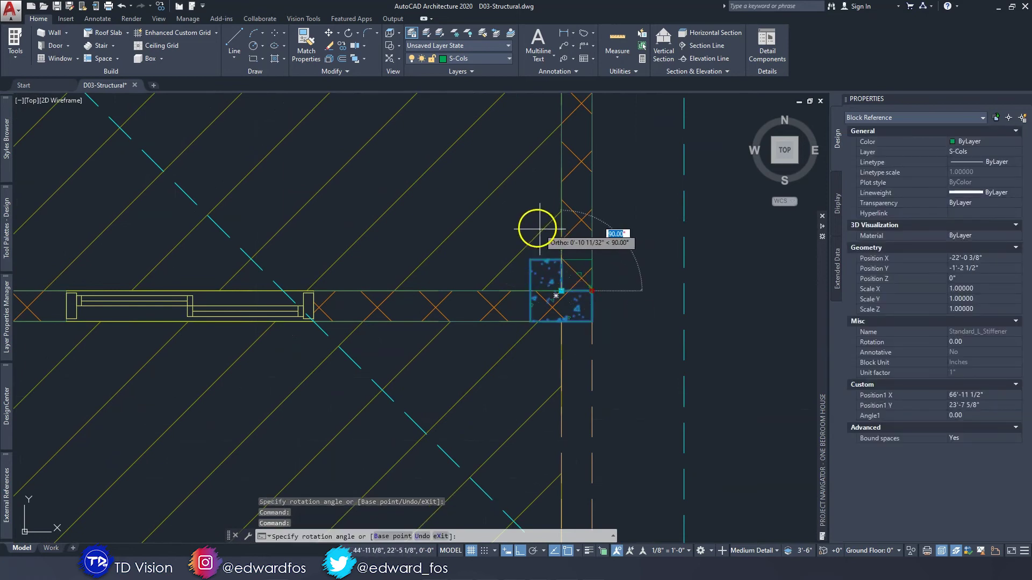
key(Escape)
key(Escape)
scroll(593, 280, down, 3)
scroll(594, 280, down, 3)
middle_drag(384, 279, 424, 317)
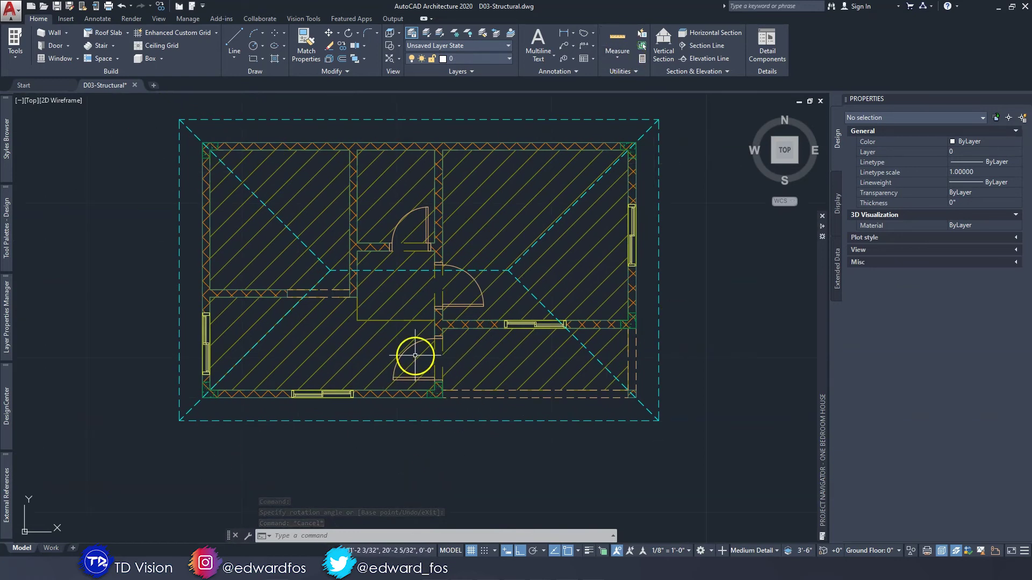
Flip the T-shaped stiffener block 180° with its rotation grip.
middle_drag(546, 311, 517, 363)
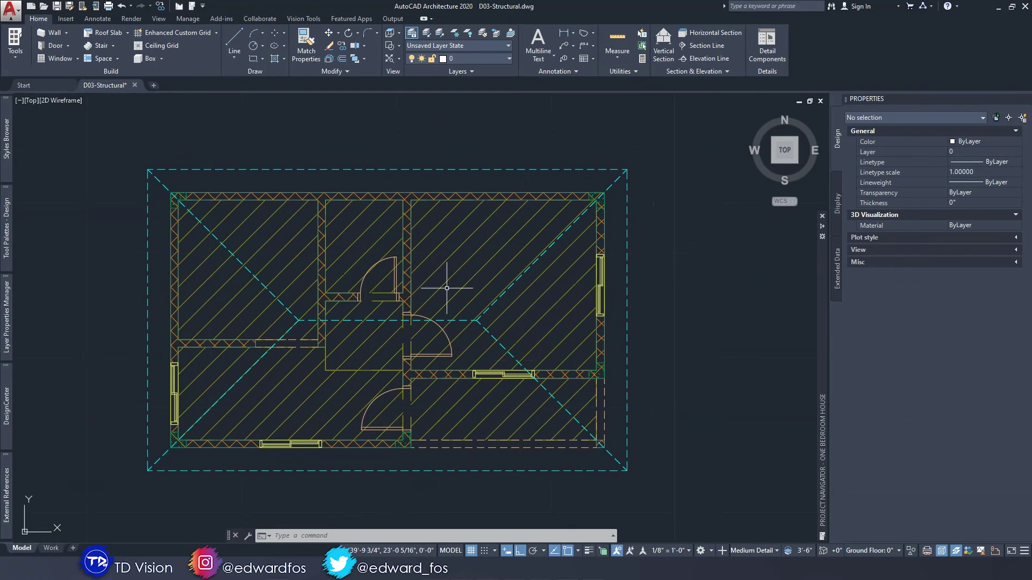
scroll(385, 207, up, 3)
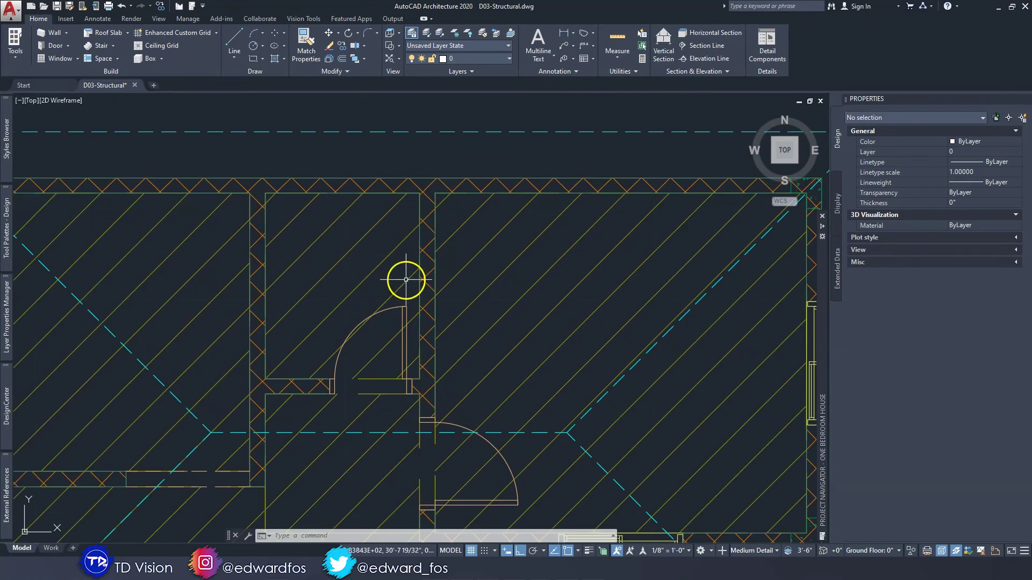
scroll(405, 279, down, 3)
scroll(211, 369, down, 3)
scroll(412, 306, up, 3)
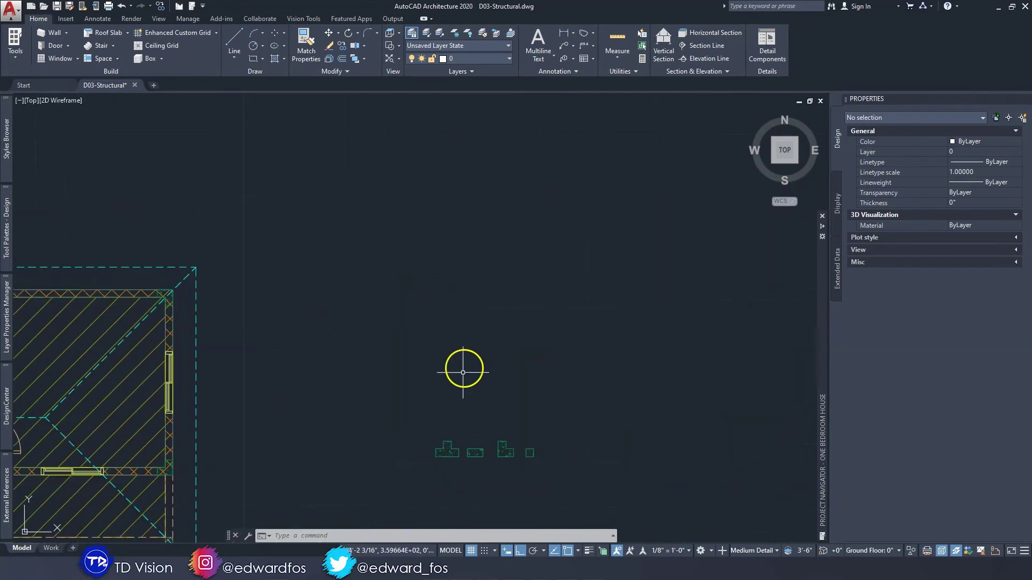
scroll(458, 457, up, 5)
drag(449, 454, 392, 419)
scroll(408, 409, up, 2)
middle_drag(463, 393, 495, 299)
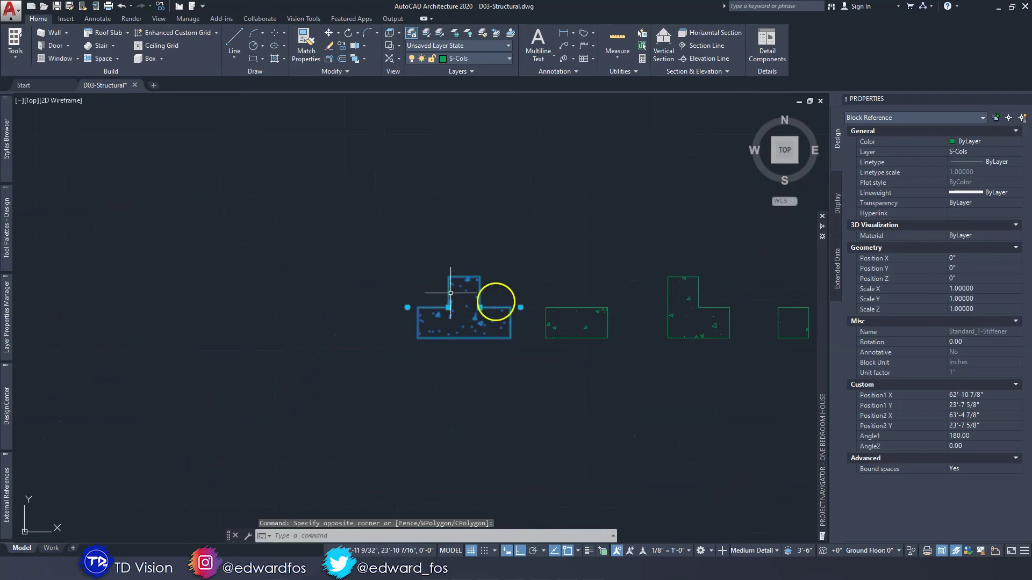
click(521, 307)
click(333, 283)
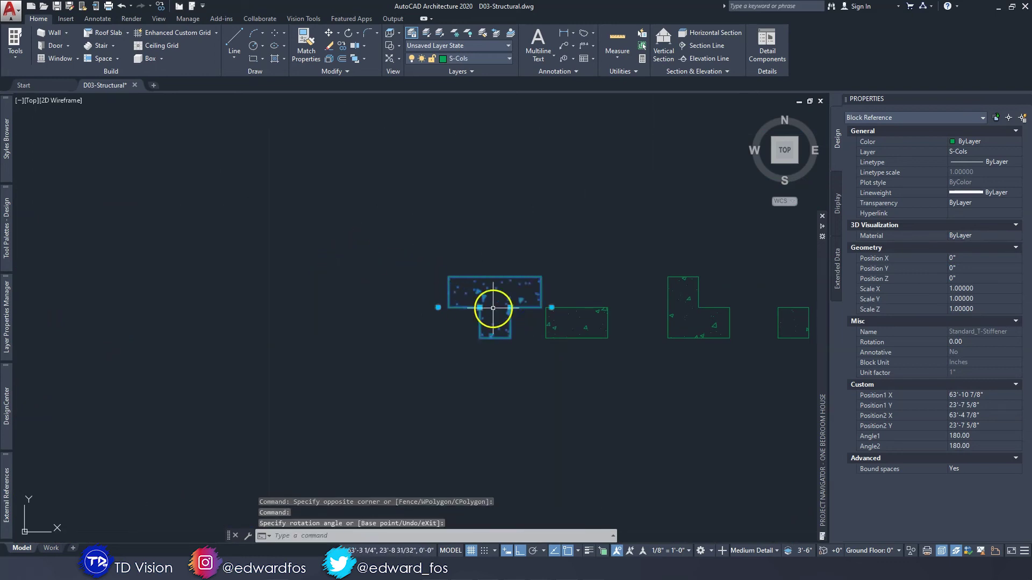
Copy the T-stiffener to the top wall junction of the floor plan.
click(342, 46)
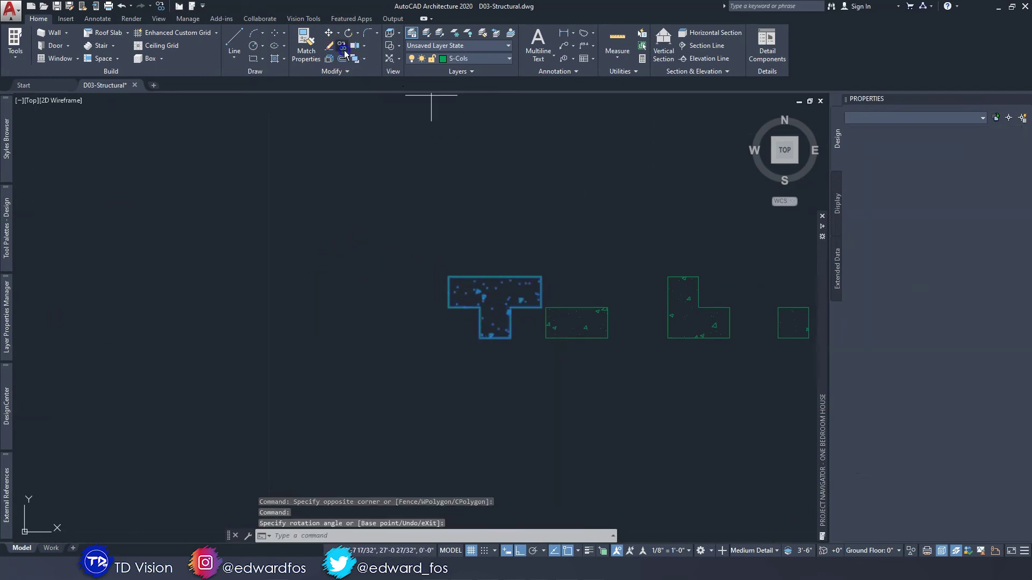
click(478, 306)
scroll(383, 273, down, 3)
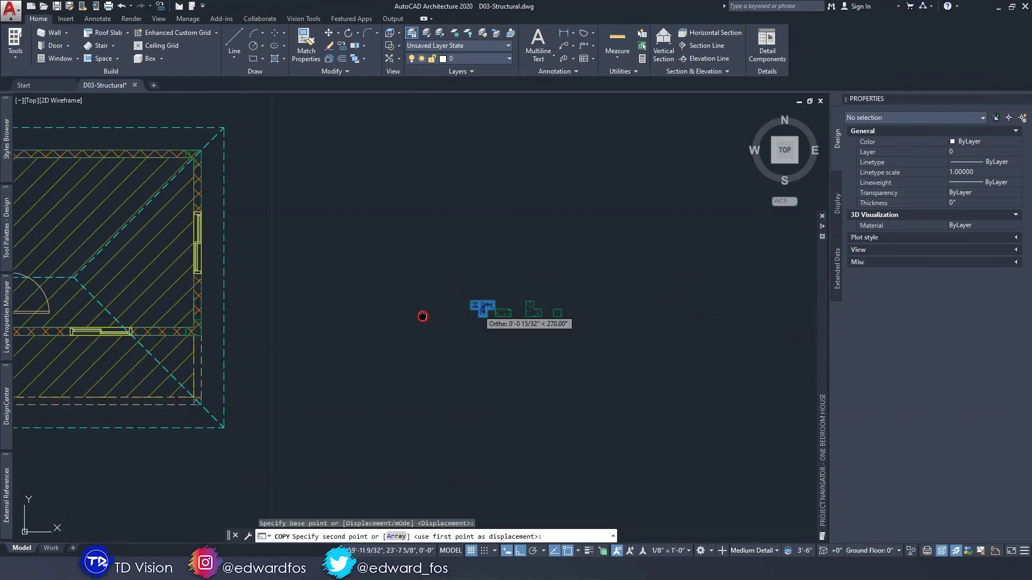
middle_drag(383, 272, 635, 245)
middle_drag(286, 175, 411, 248)
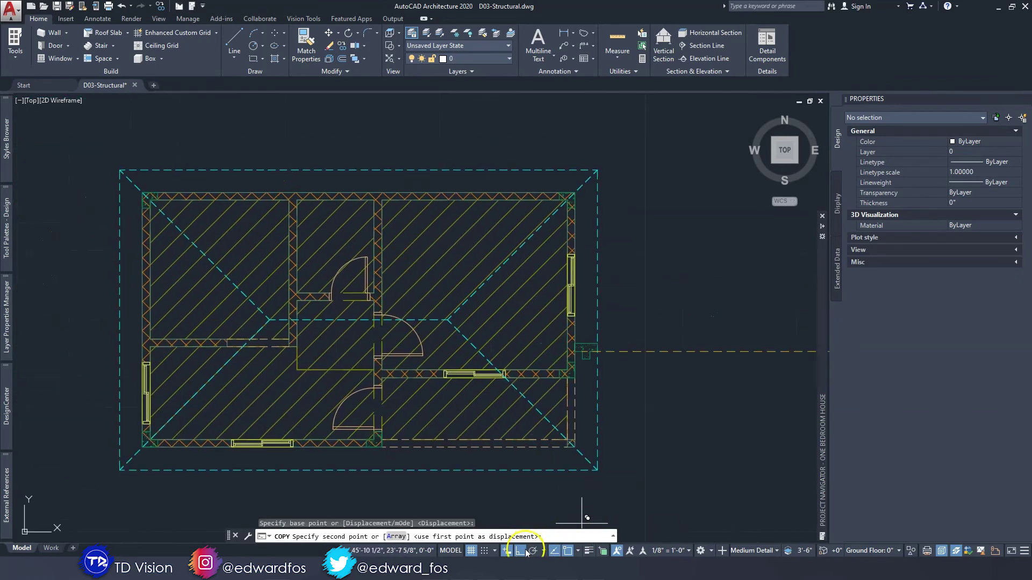
scroll(375, 200, up, 5)
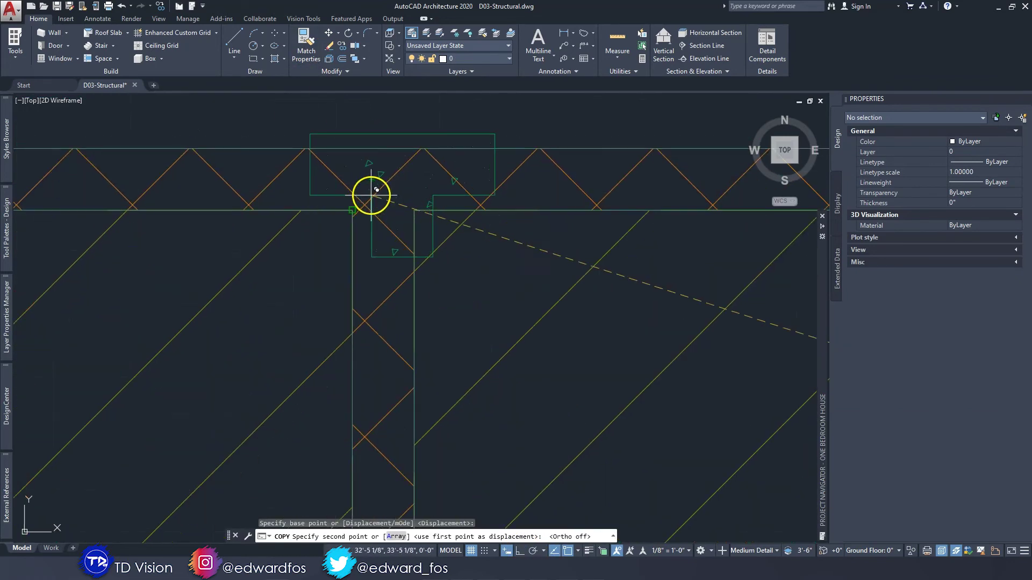
click(357, 204)
scroll(358, 204, down, 5)
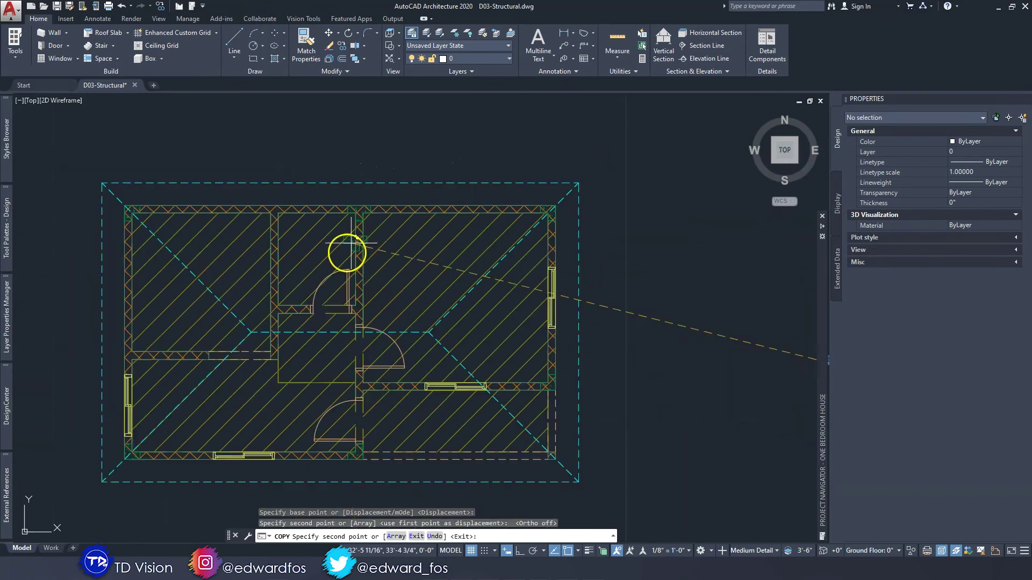
scroll(223, 306, up, 5)
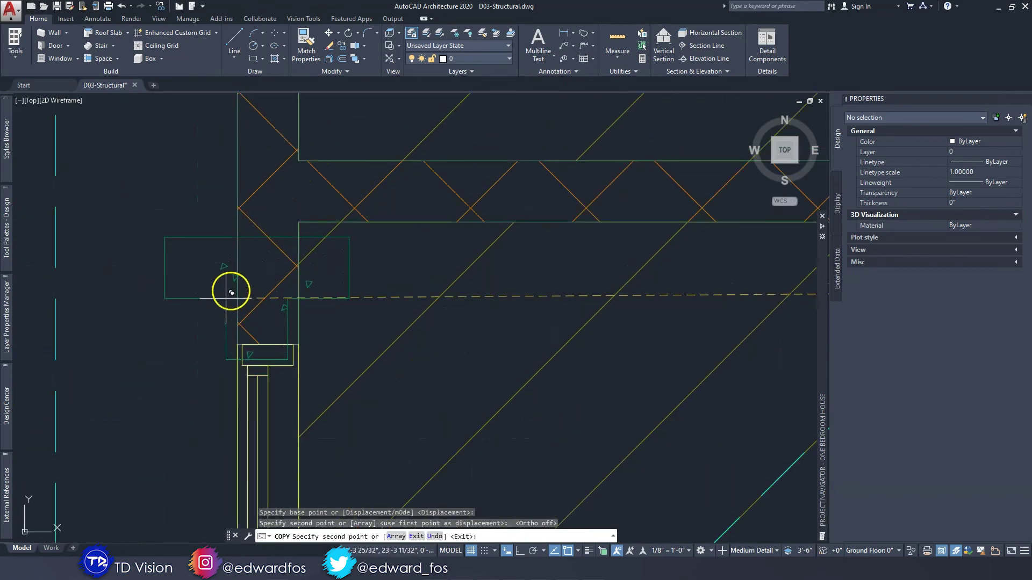
key(Escape)
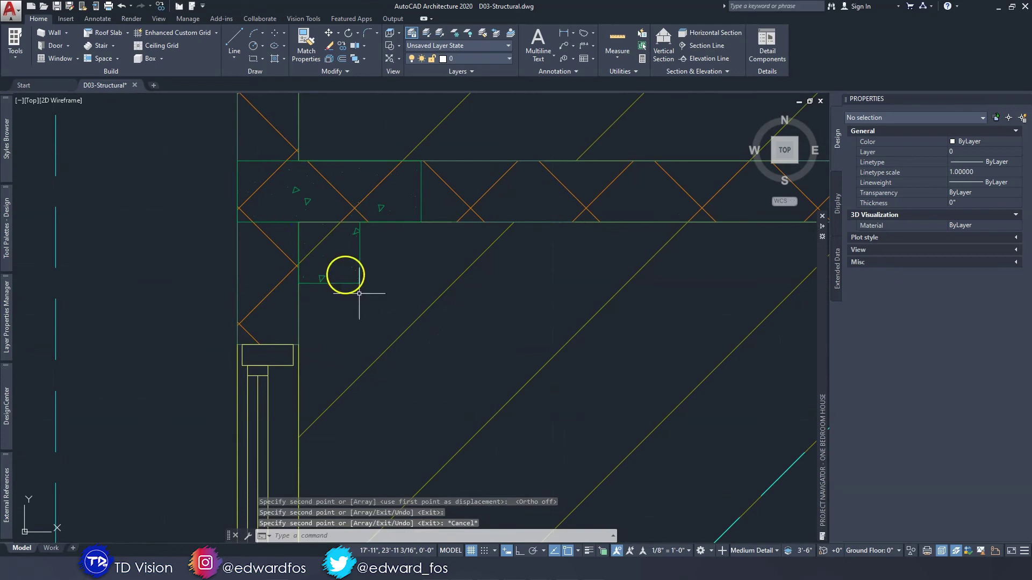
With Ortho on, rotate the copied T-stiffener 90° to fit the junction.
click(519, 551)
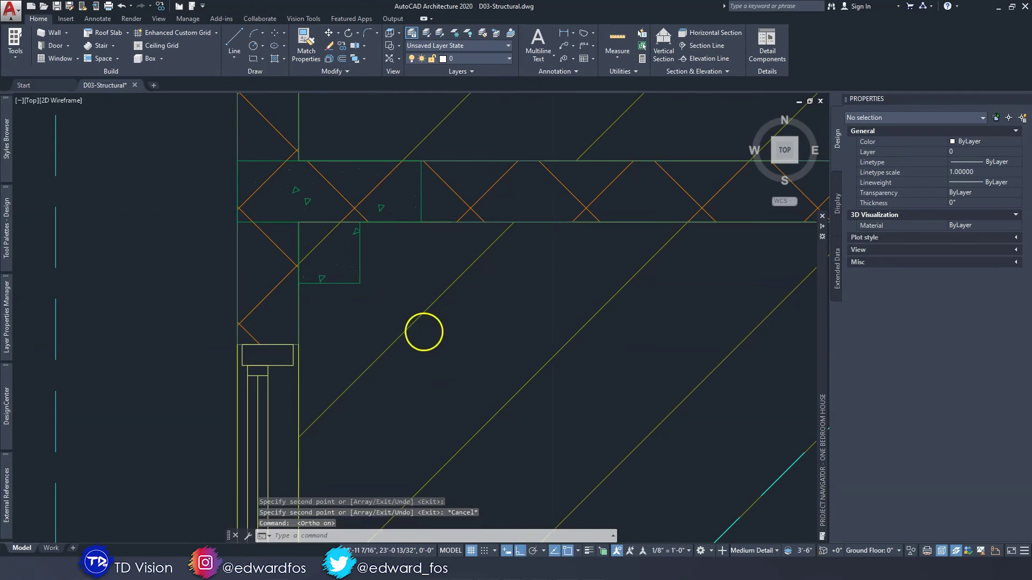
scroll(430, 446, down, 3)
click(435, 340)
click(380, 355)
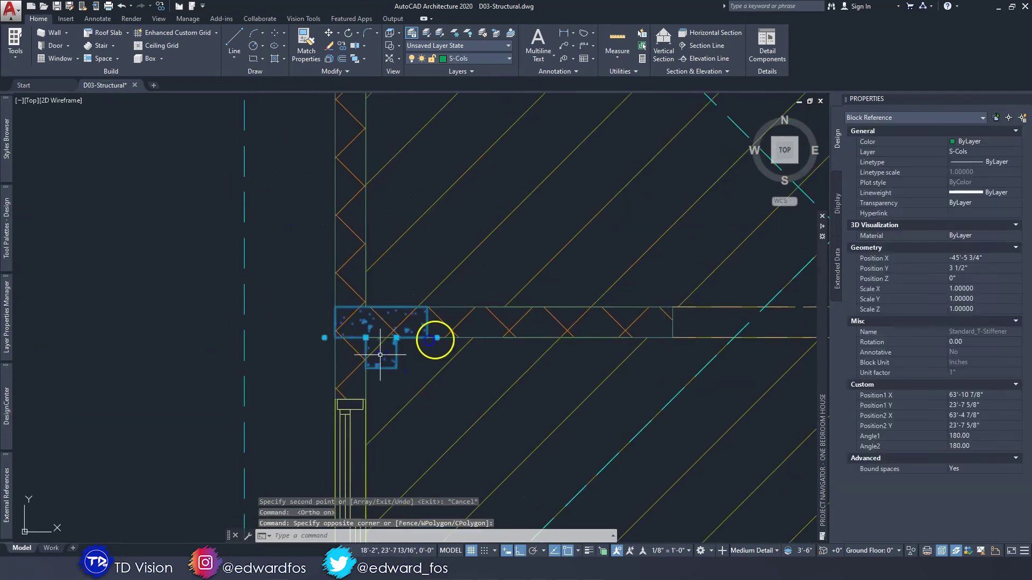
click(437, 338)
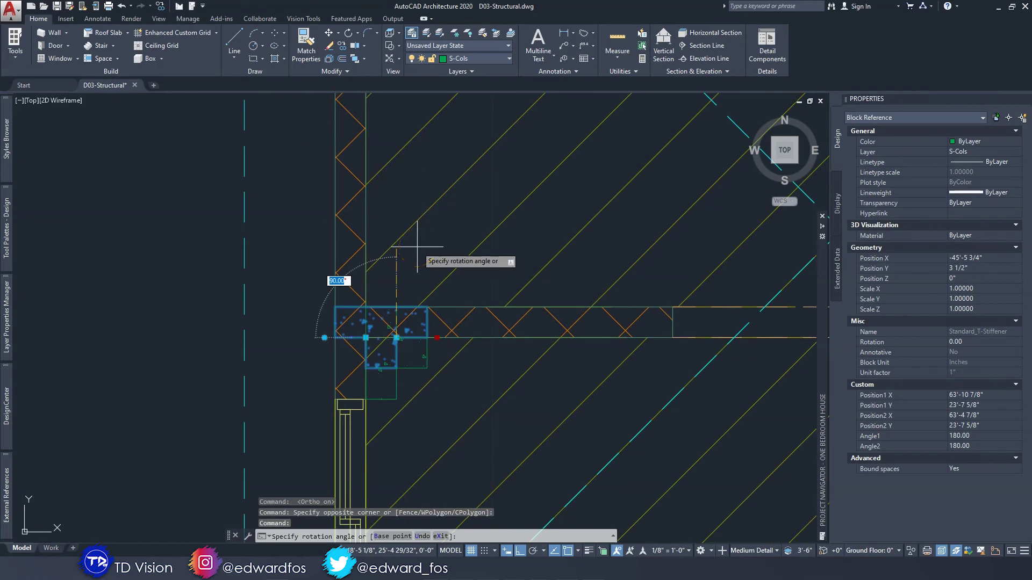
click(416, 245)
key(Escape)
Check the rotated T-stiffener's position without moving it, then view the spare blocks beside the plan.
click(396, 368)
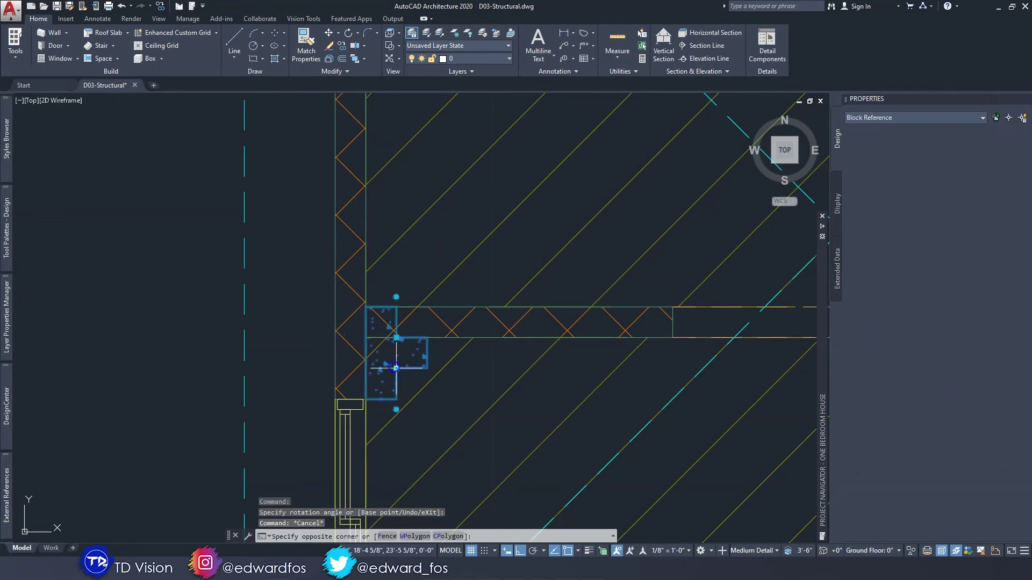
click(397, 368)
scroll(395, 367, up, 3)
click(397, 371)
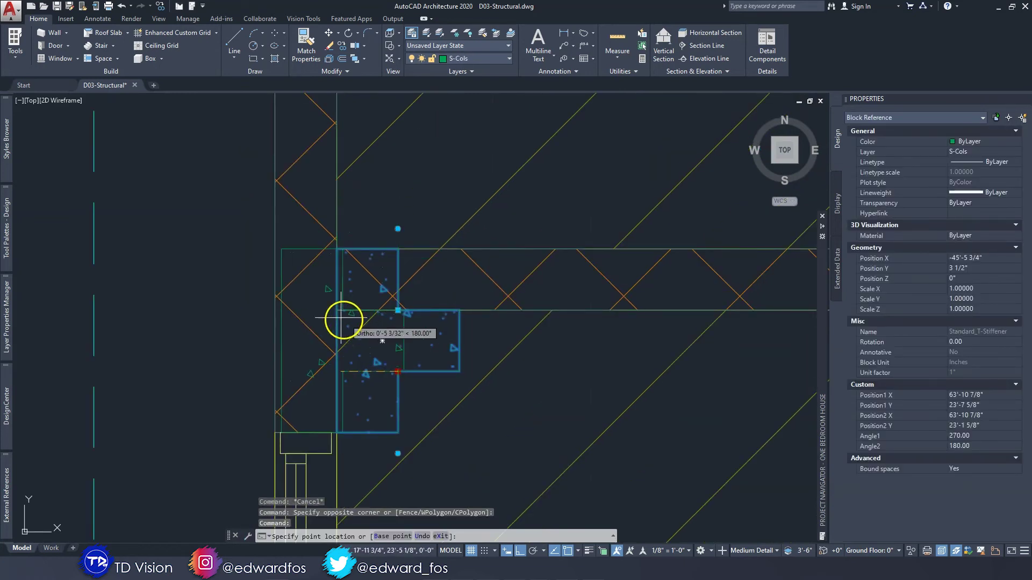
scroll(387, 293, down, 10)
key(Escape)
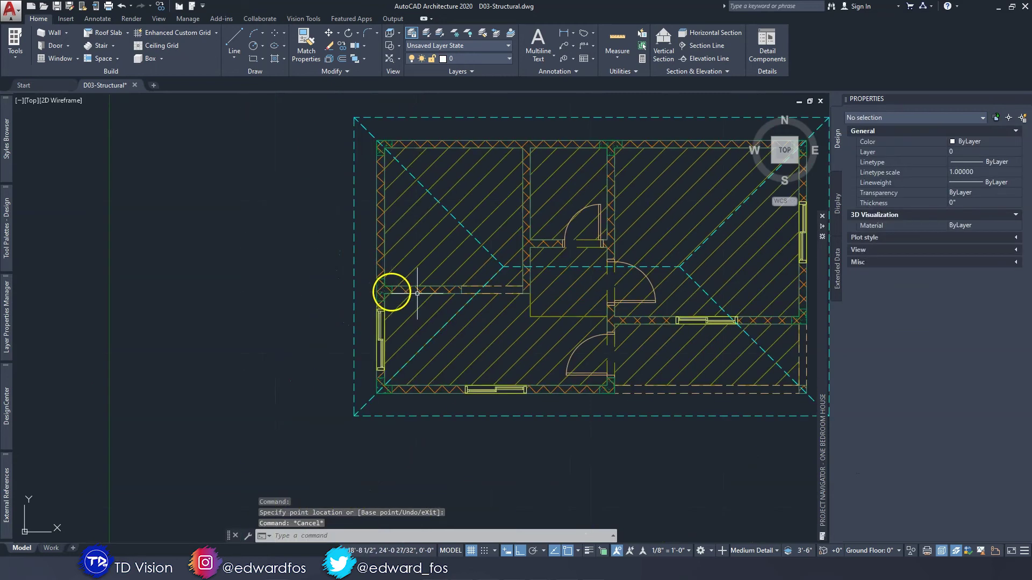
scroll(441, 296, up, 3)
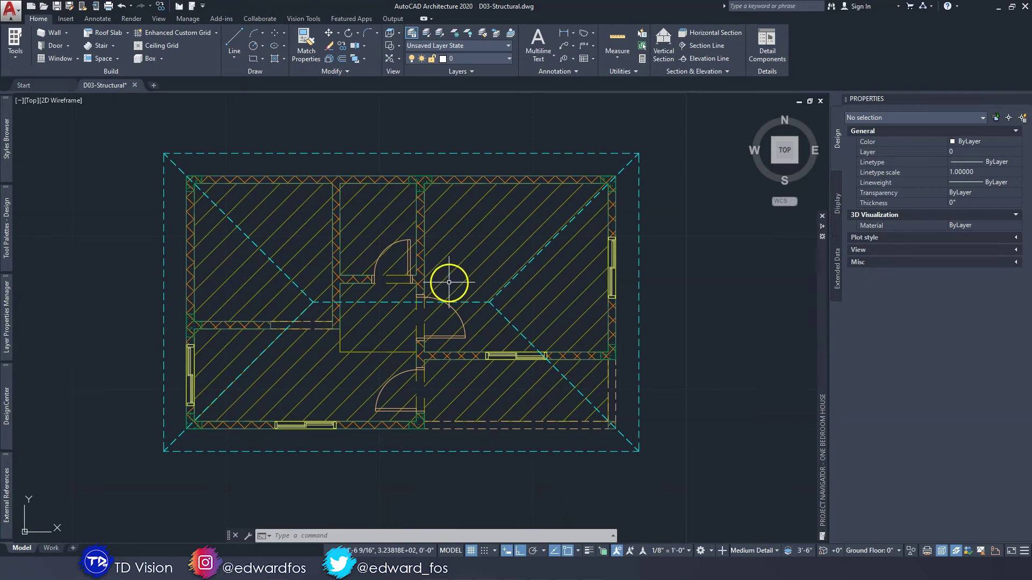
mouse_move(565, 301)
middle_down()
mouse_move(330, 316)
mouse_move(245, 344)
middle_up()
Copy the Standard_I_Stiffener block to the interior wall junction near the plan's middle.
scroll(504, 384, up, 3)
click(607, 410)
click(534, 373)
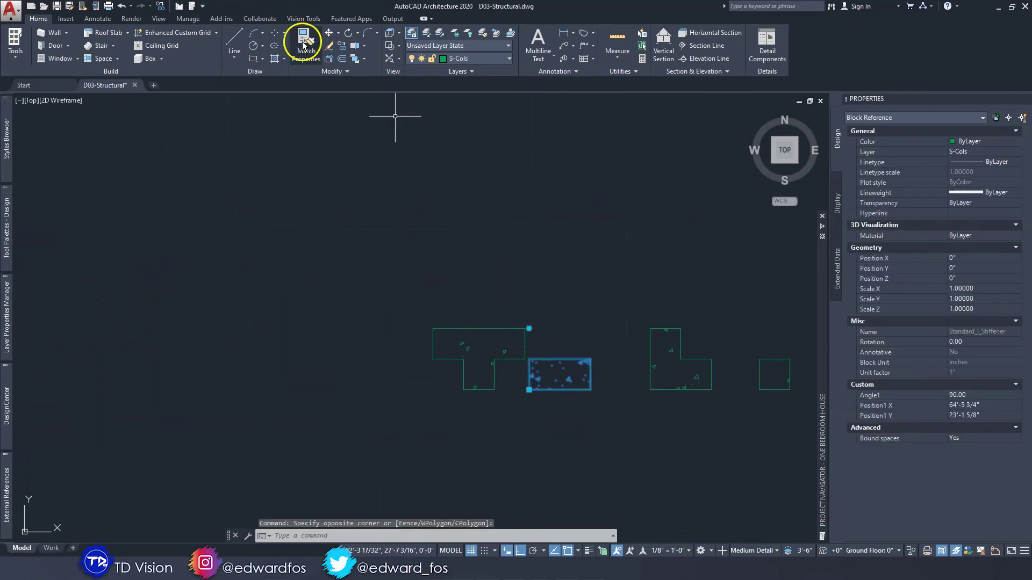
click(343, 46)
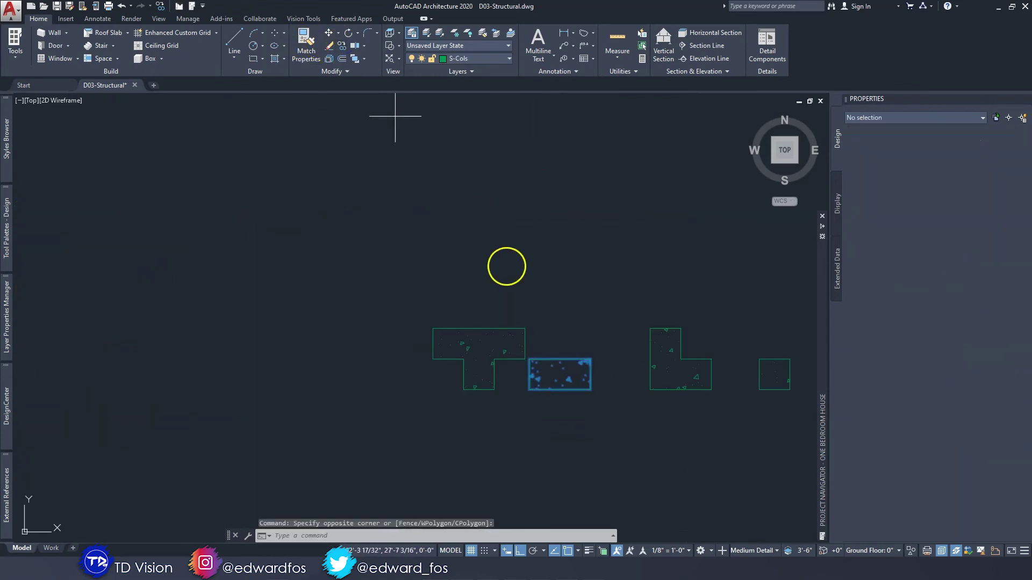
click(529, 390)
scroll(528, 371, down, 5)
middle_drag(109, 342, 242, 311)
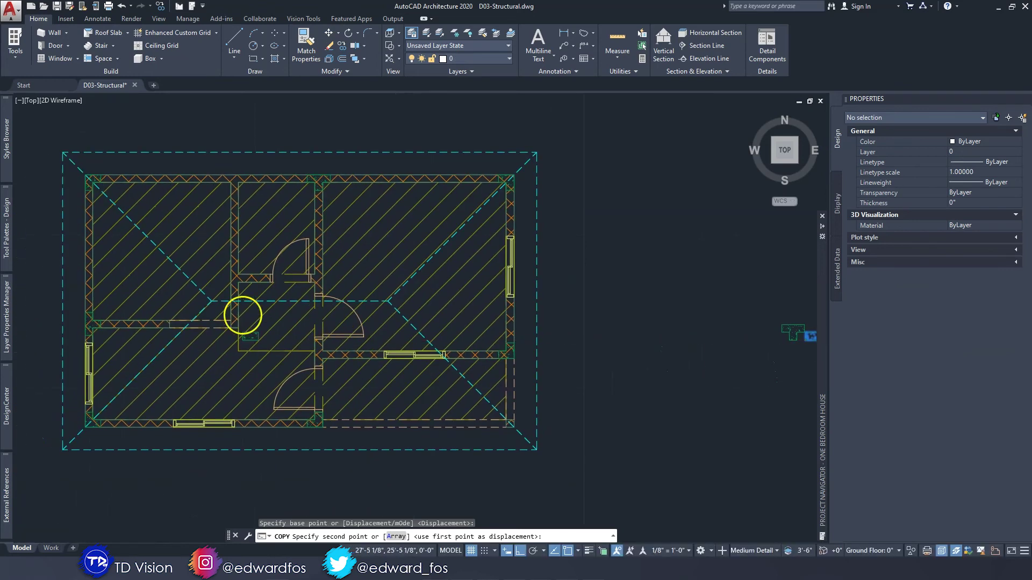
scroll(253, 361, up, 5)
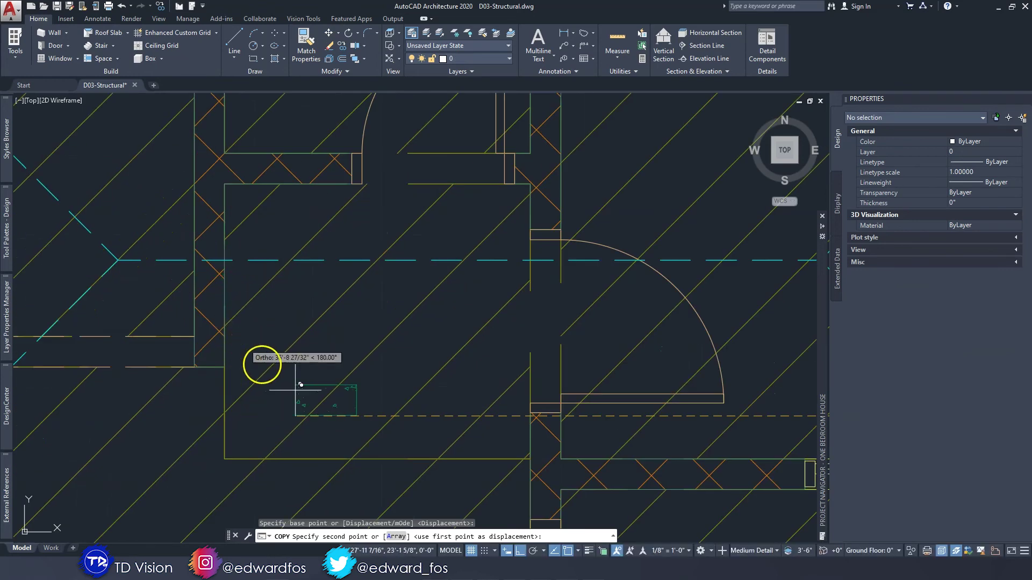
click(226, 367)
key(Escape)
Rotate the copied I-stiffener 180° into the junction and review the floor plan.
middle_drag(239, 356, 391, 341)
scroll(502, 316, up, 2)
click(543, 338)
click(525, 311)
click(494, 211)
key(space)
key(space)
click(343, 323)
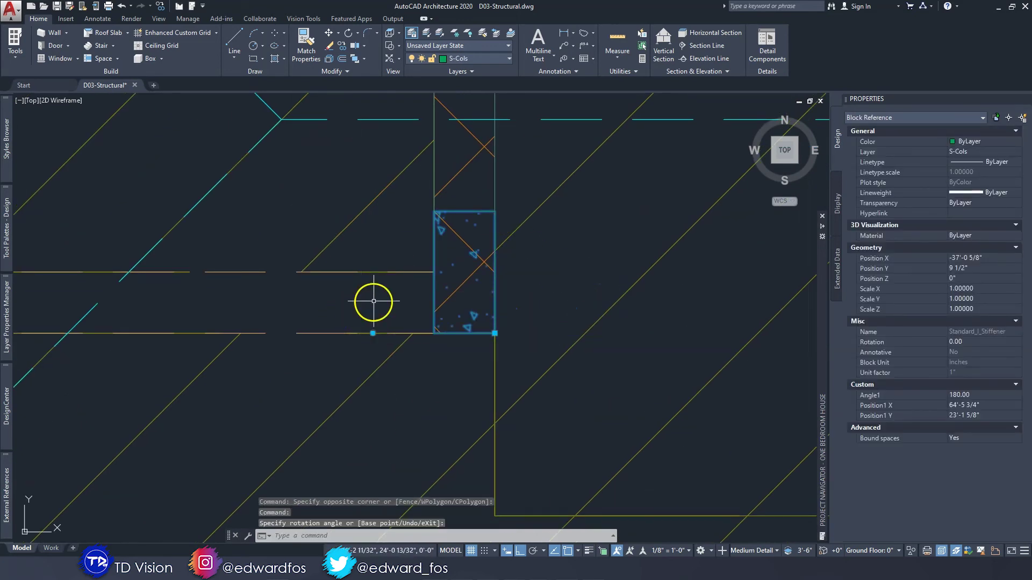
scroll(380, 295, down, 3)
key(Escape)
middle_drag(467, 270, 505, 317)
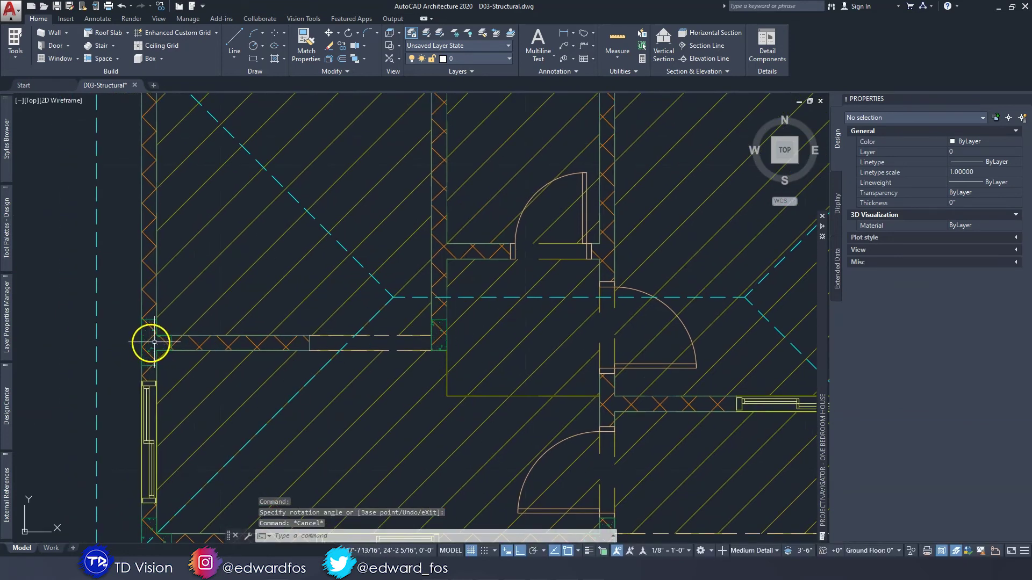
scroll(438, 342, down, 3)
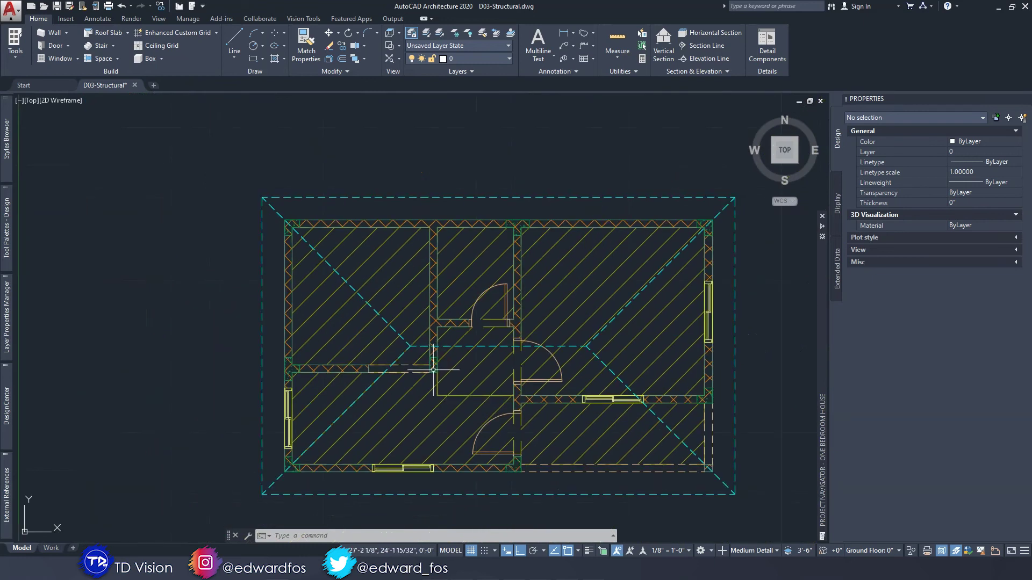
drag(433, 368, 432, 225)
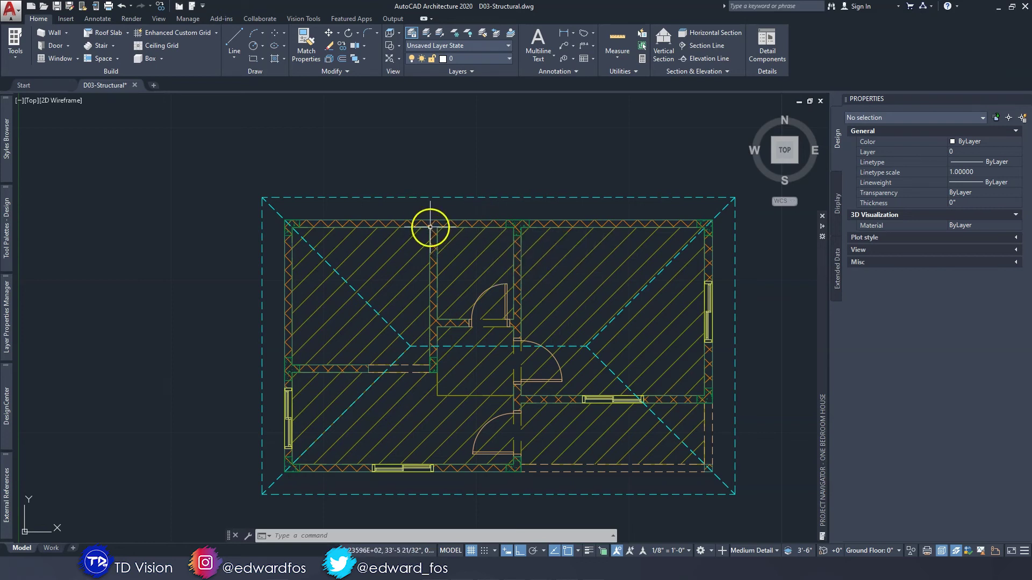
Copy the T stiffener from the top-wall junction to the left top-wall junction.
scroll(435, 220, up, 6)
middle_drag(444, 267, 597, 272)
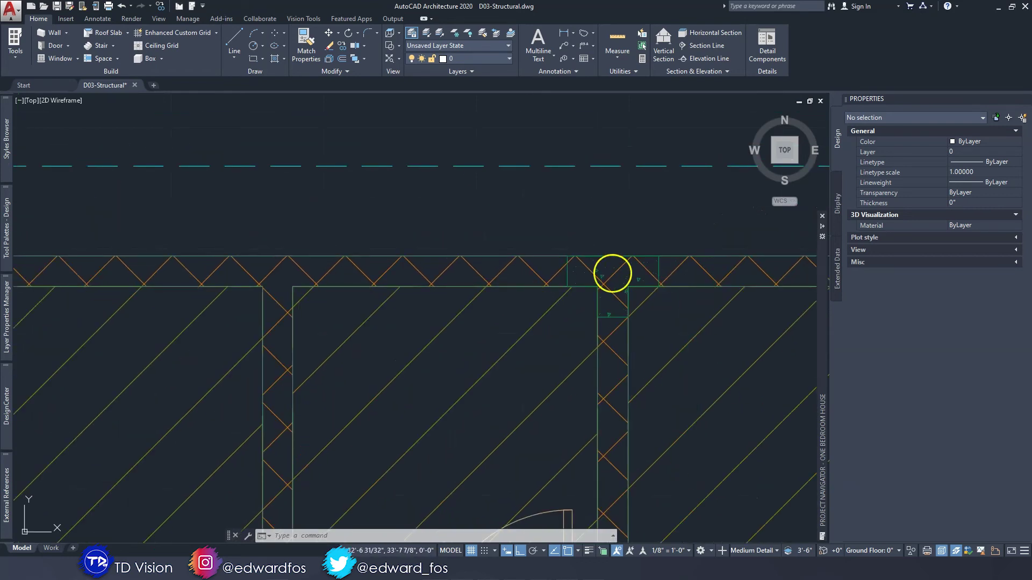
key(Escape)
key(Escape)
click(599, 272)
click(595, 277)
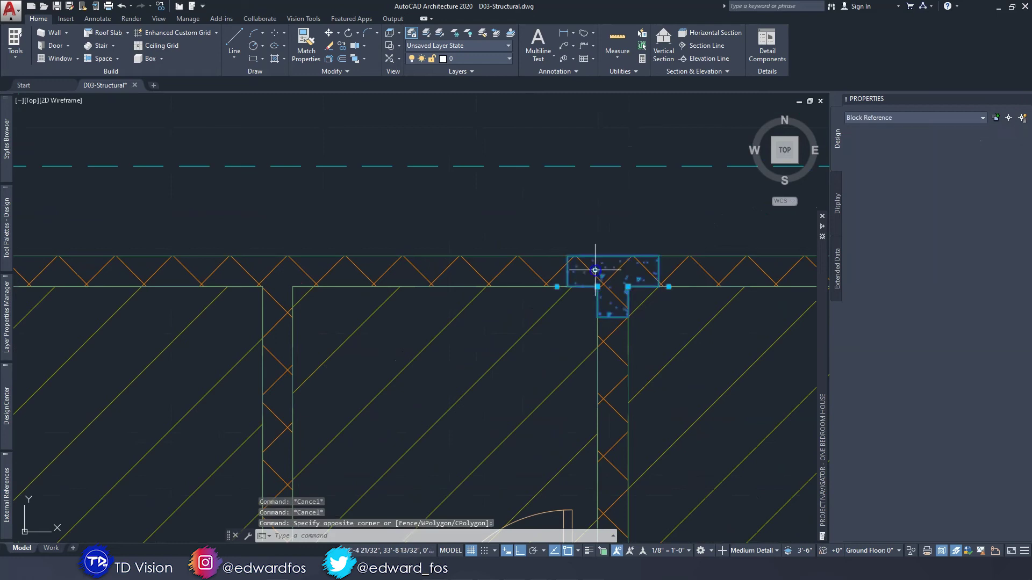
text(co)
key(Return)
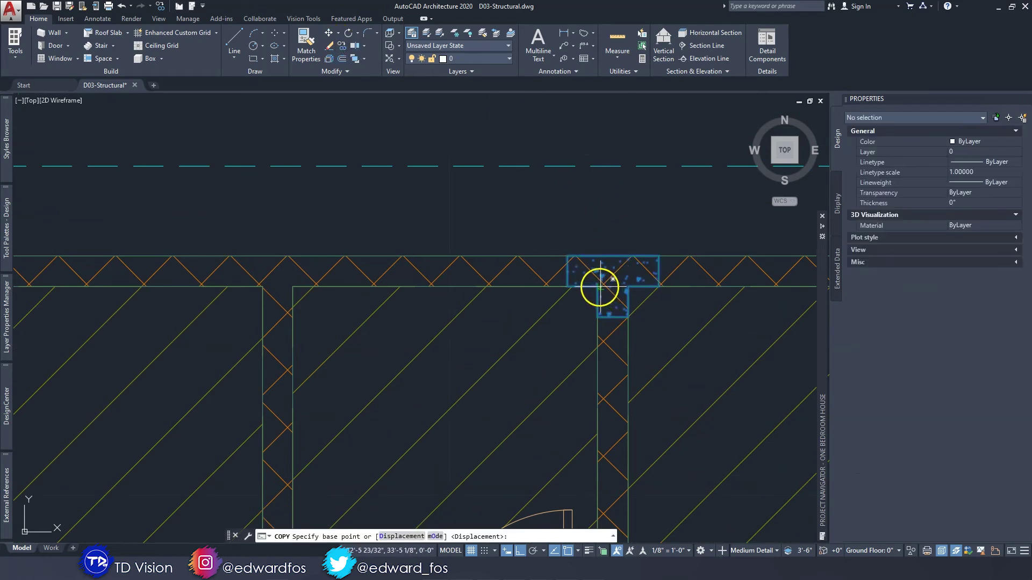
click(597, 287)
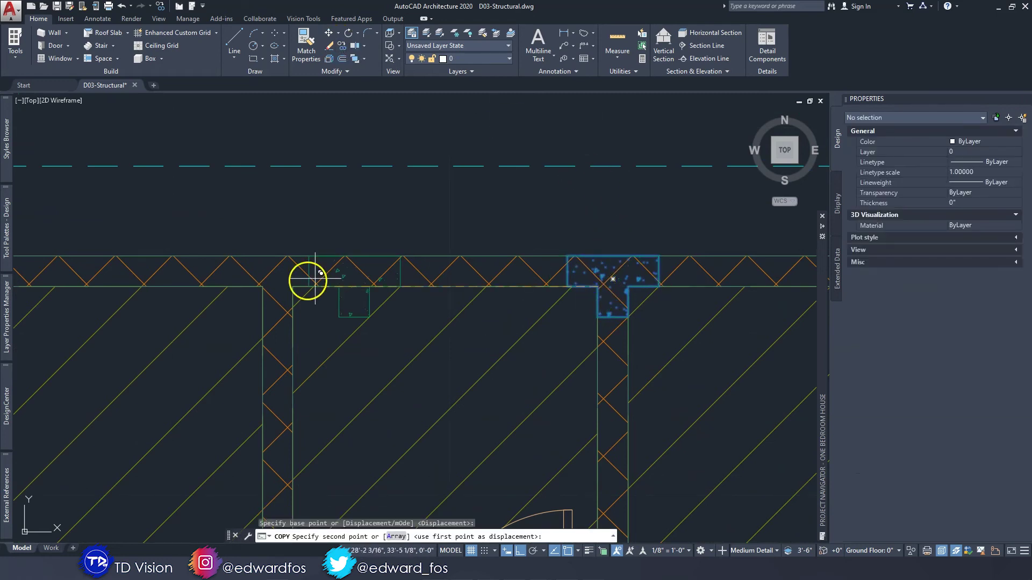
click(263, 287)
key(Escape)
Erase the extra block at the lower wall corner.
scroll(323, 299, down, 3)
middle_drag(322, 300, 417, 252)
middle_drag(434, 309, 486, 237)
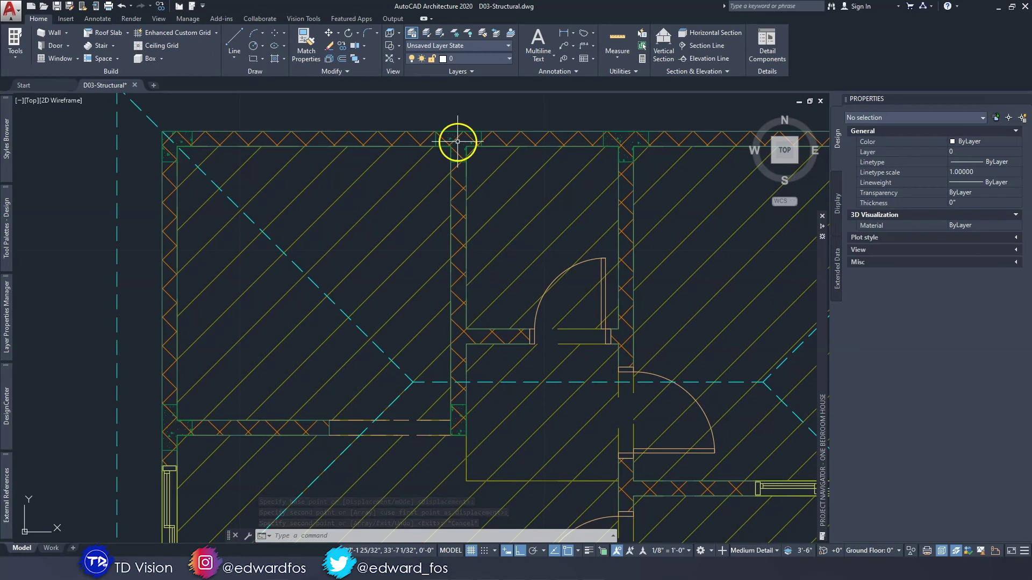
middle_drag(653, 393, 658, 258)
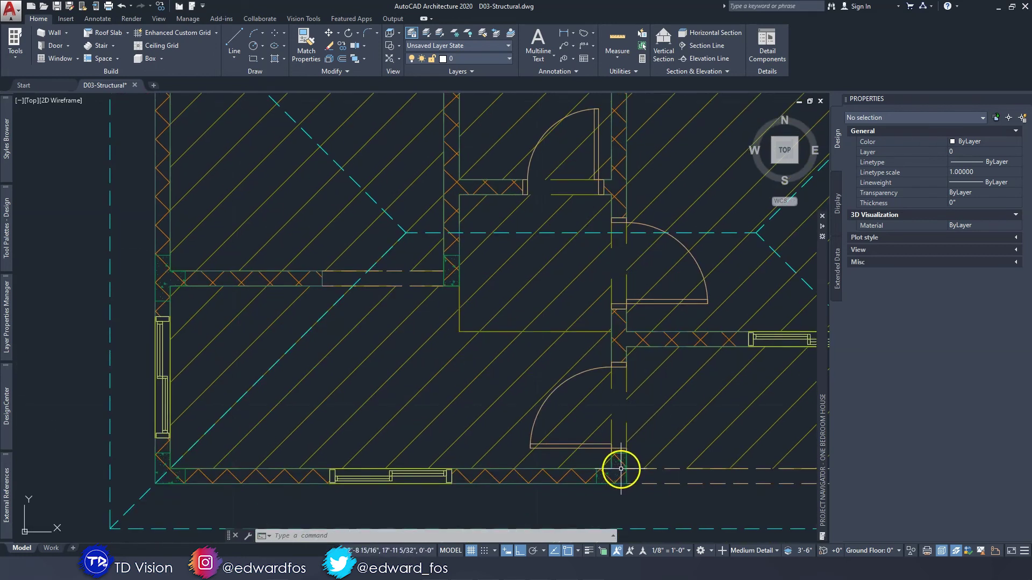
click(633, 306)
key(Delete)
Copy the corner stiffener block to the upper partition corner.
scroll(417, 373, down, 5)
scroll(420, 360, up, 5)
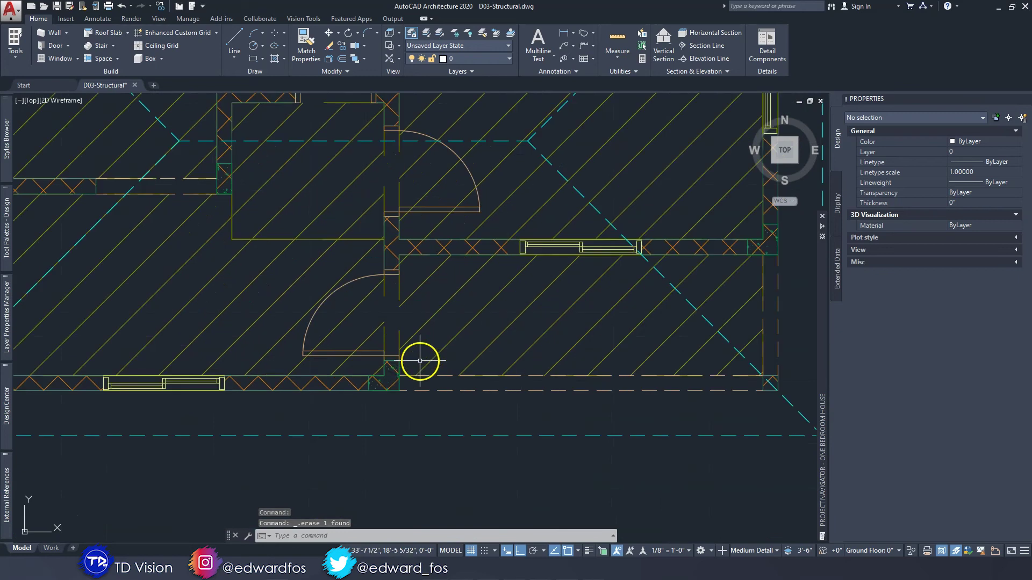
click(386, 368)
click(339, 48)
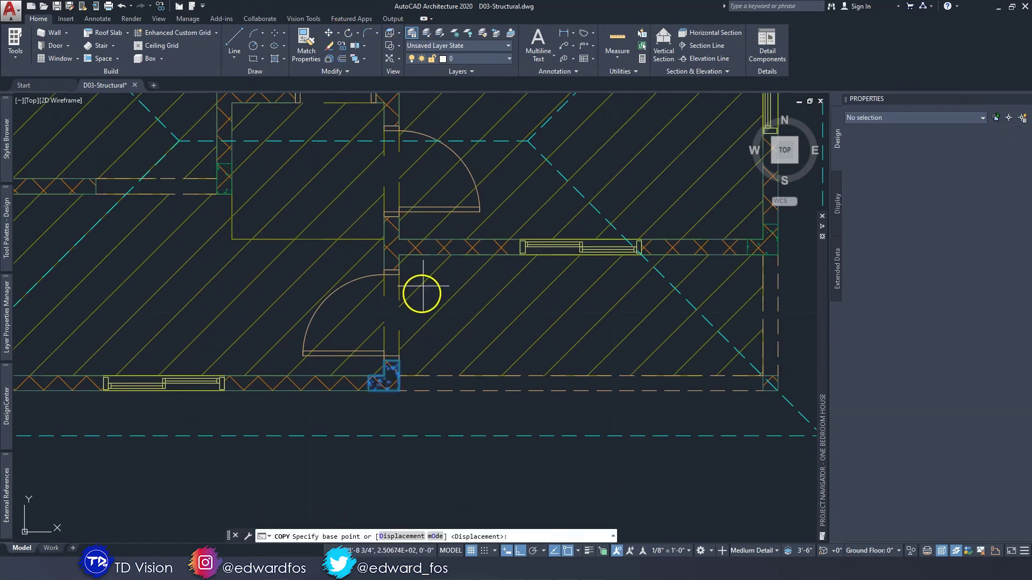
scroll(422, 292, up, 3)
click(346, 458)
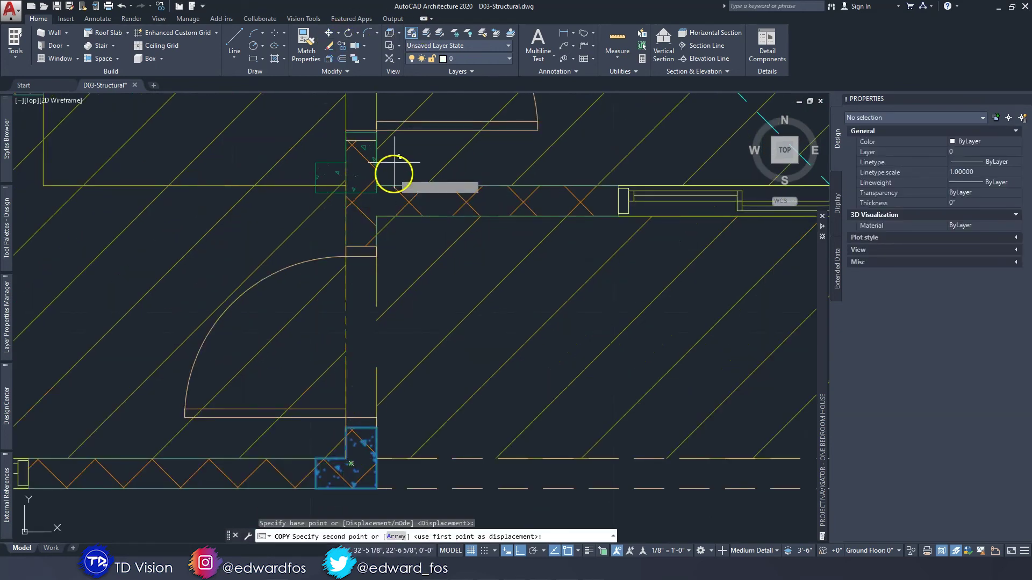
click(376, 186)
key(Escape)
key(Escape)
Grip-rotate the copied corner stiffener 90° to fit the partition corner.
drag(398, 175, 384, 160)
click(379, 155)
key(space)
key(space)
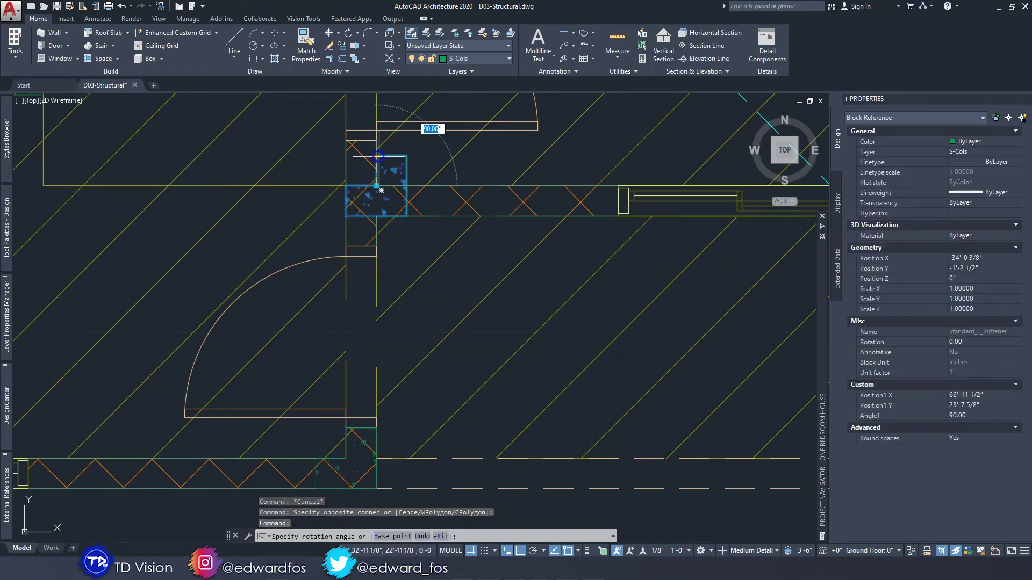
click(441, 224)
key(Escape)
key(Escape)
Pan to the spare blocks beside the plan and select the square 6x6 column block.
scroll(456, 231, down, 6)
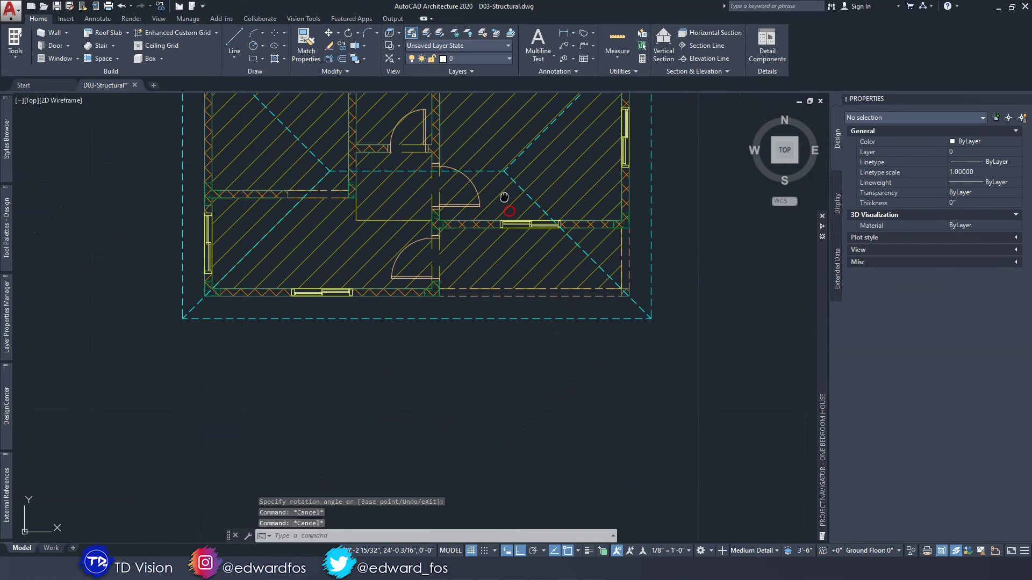
middle_drag(502, 199, 571, 308)
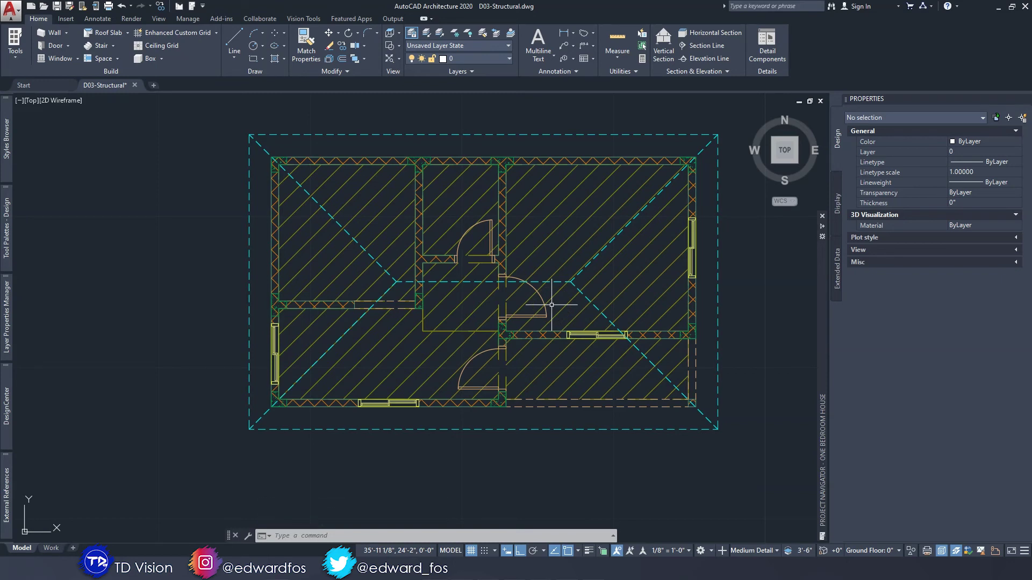
click(504, 258)
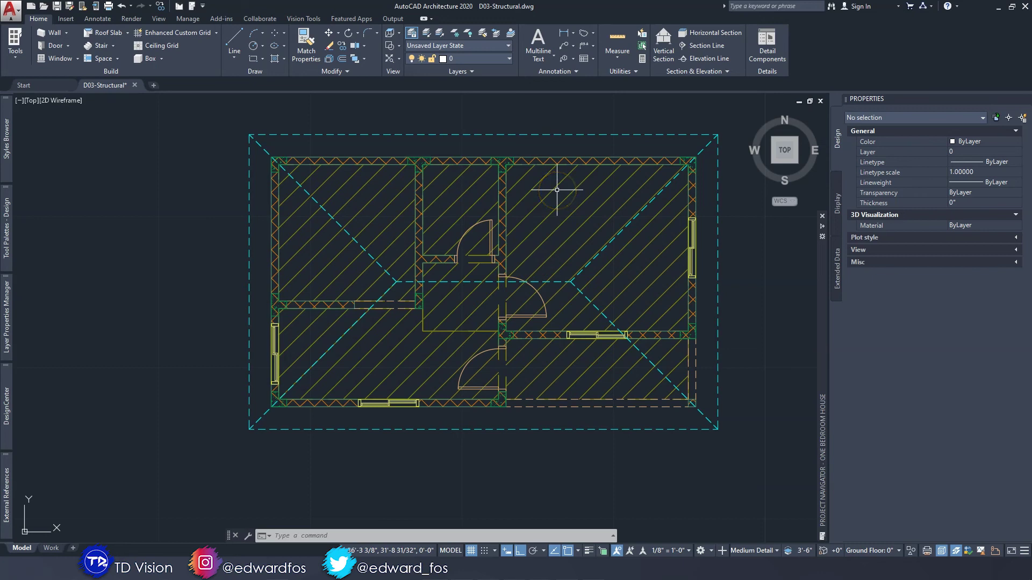
middle_drag(605, 299, 608, 283)
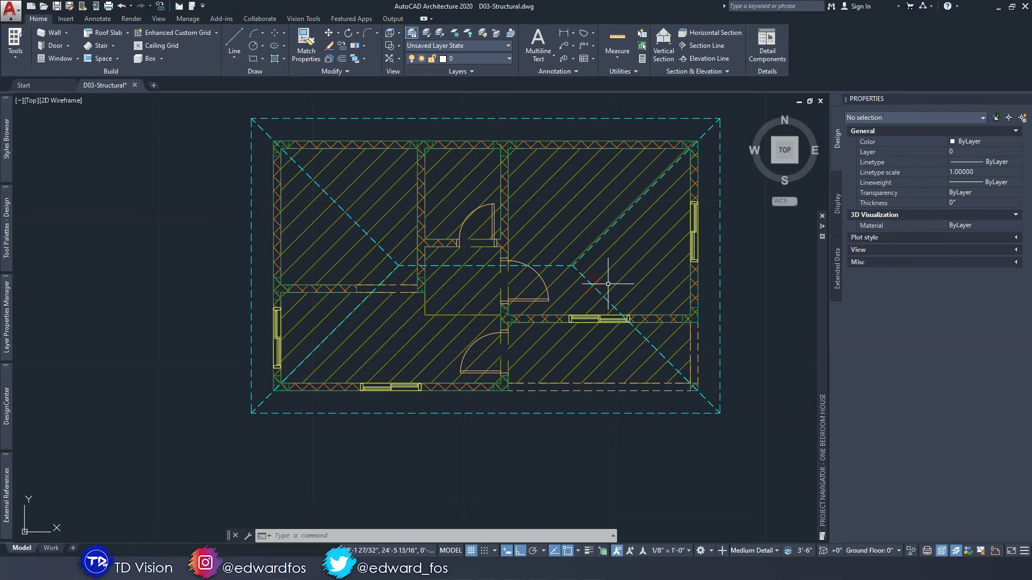
mouse_move(656, 307)
middle_down()
mouse_move(656, 293)
mouse_move(574, 267)
middle_up()
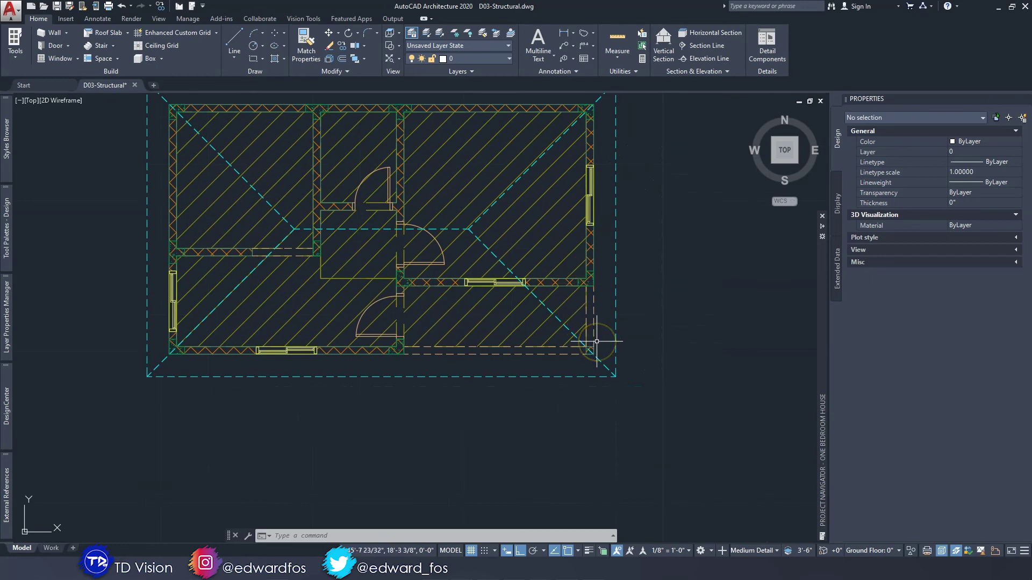
scroll(596, 350, up, 5)
scroll(537, 381, down, 5)
middle_drag(668, 341, 360, 359)
scroll(571, 298, up, 6)
click(496, 307)
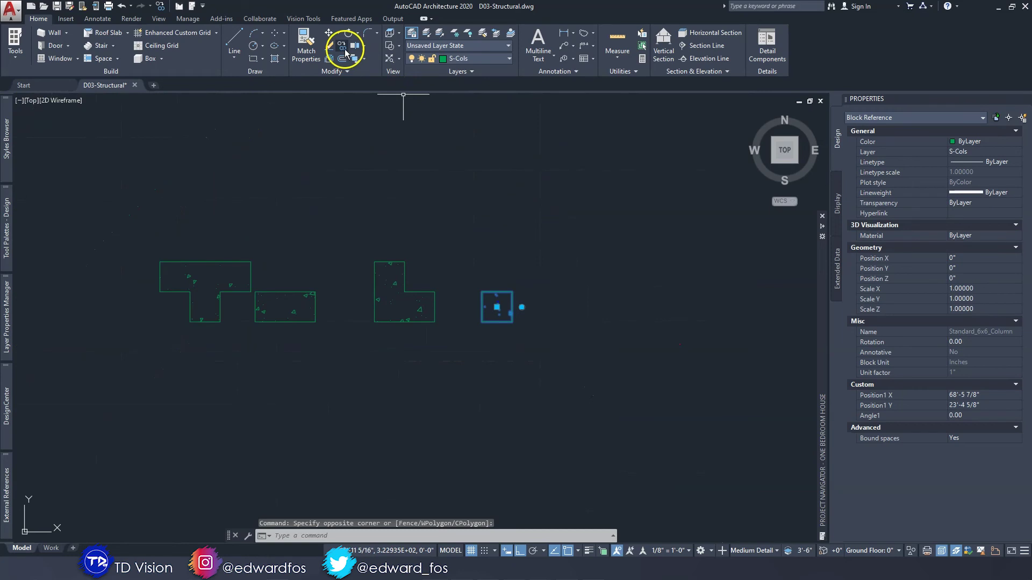
Start copying the 6x6 column with CO, turn off Ortho, then cancel the copy.
click(452, 179)
click(489, 281)
text(co)
key(Return)
click(492, 301)
scroll(492, 309, down, 8)
middle_drag(493, 311, 534, 249)
scroll(499, 279, up, 10)
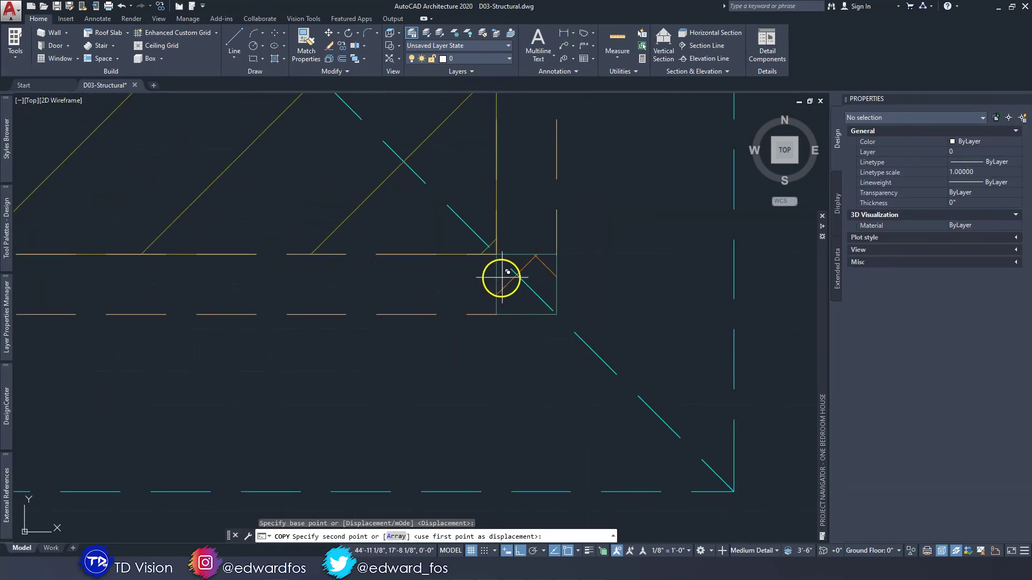
key(F8)
key(Escape)
key(Escape)
Select the 6x6 column and begin moving it from its corner, then cancel.
click(661, 272)
click(610, 242)
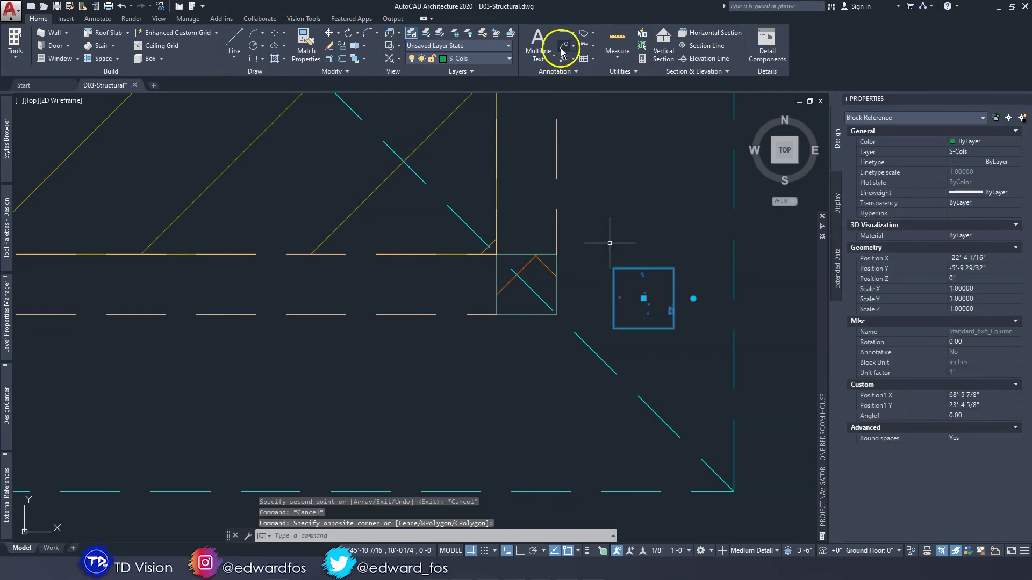
click(328, 32)
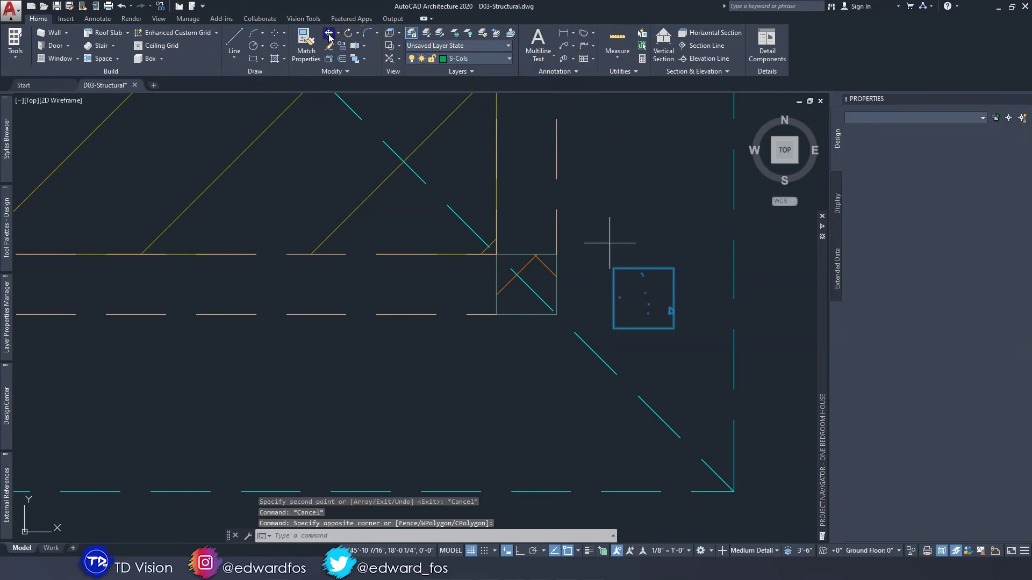
click(613, 268)
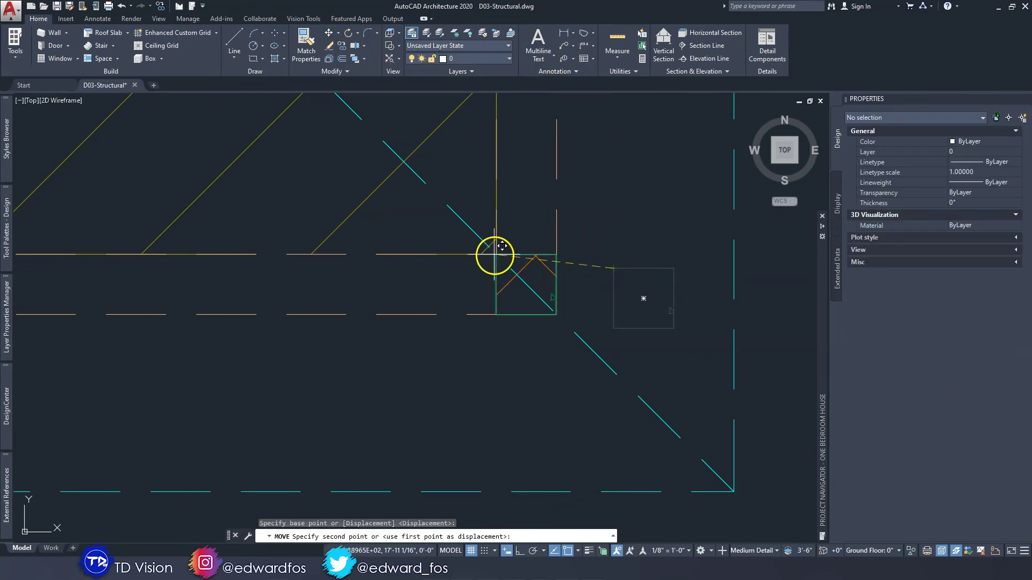
key(Escape)
scroll(590, 280, down, 6)
scroll(591, 280, down, 4)
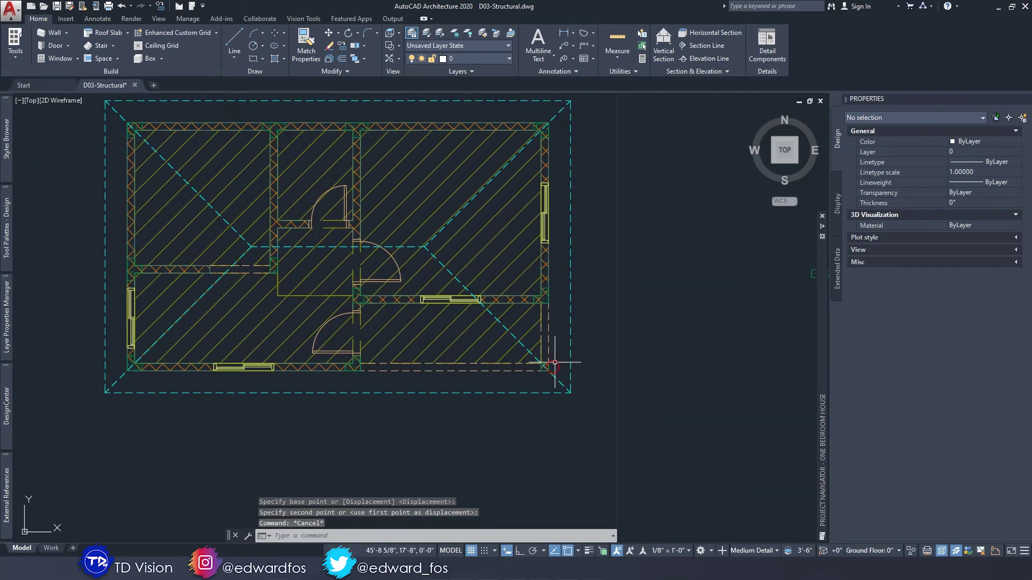
scroll(576, 332, up, 3)
scroll(559, 328, down, 5)
key(Escape)
Delete the four spare blocks beside the plan with a crossing window.
click(699, 358)
click(593, 269)
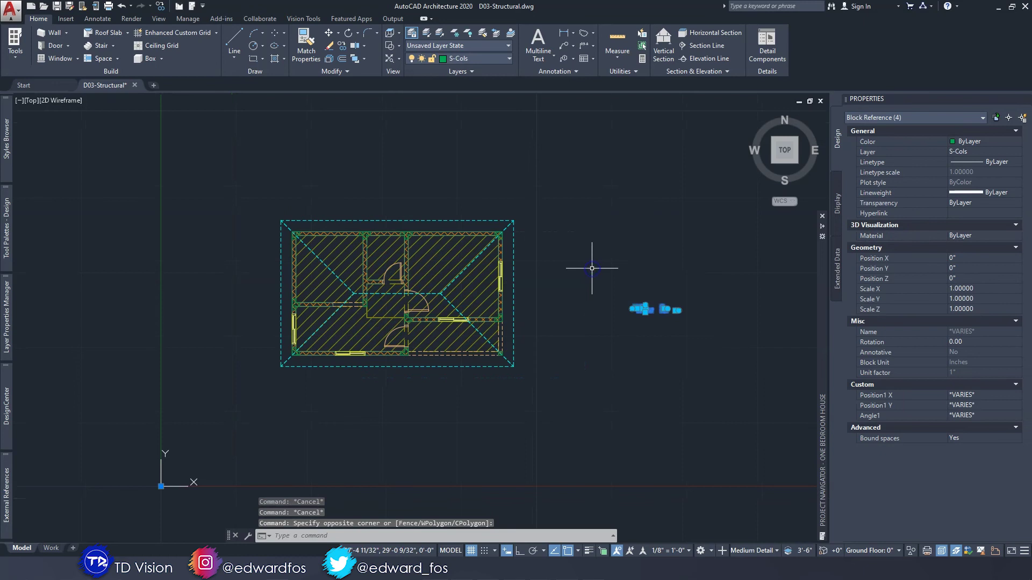
key(Delete)
Zoom to extents and switch the house to a south-east isometric 3D view.
middle_drag(442, 287, 528, 266)
middle_click(528, 267)
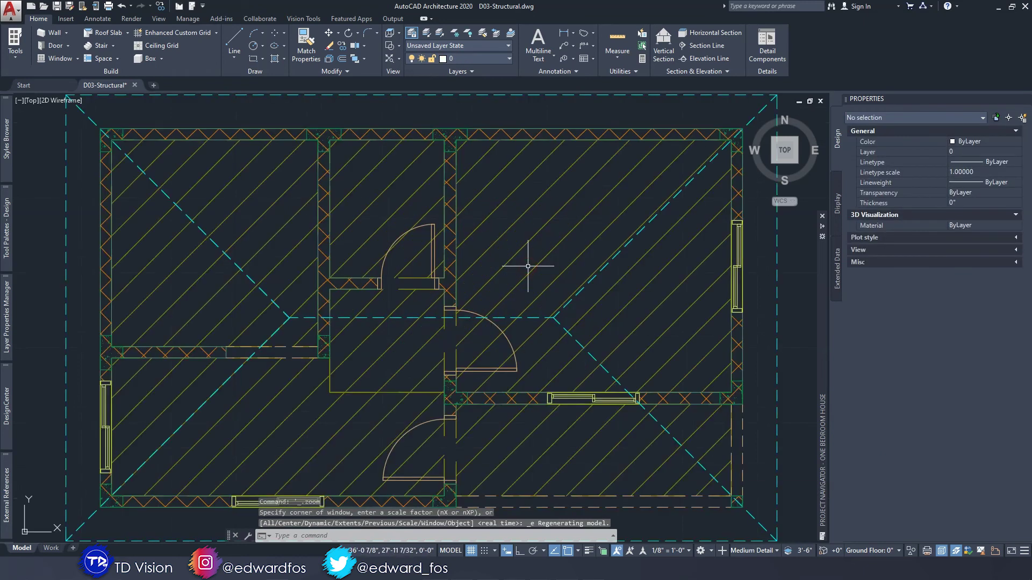
scroll(670, 249, down, 6)
click(795, 161)
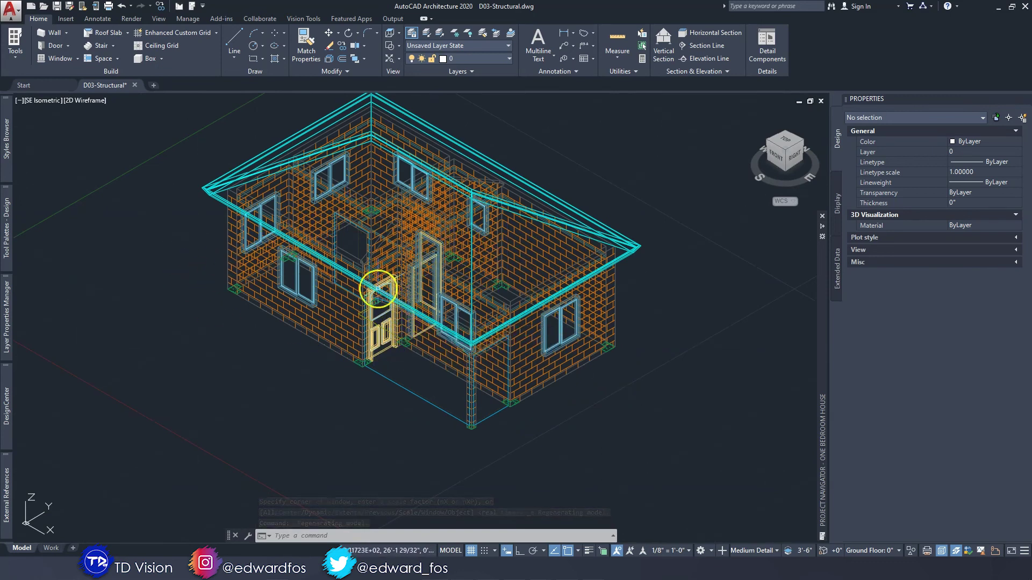
Return to the top-down plan view and zoom extents so the house fills the screen.
key(Escape)
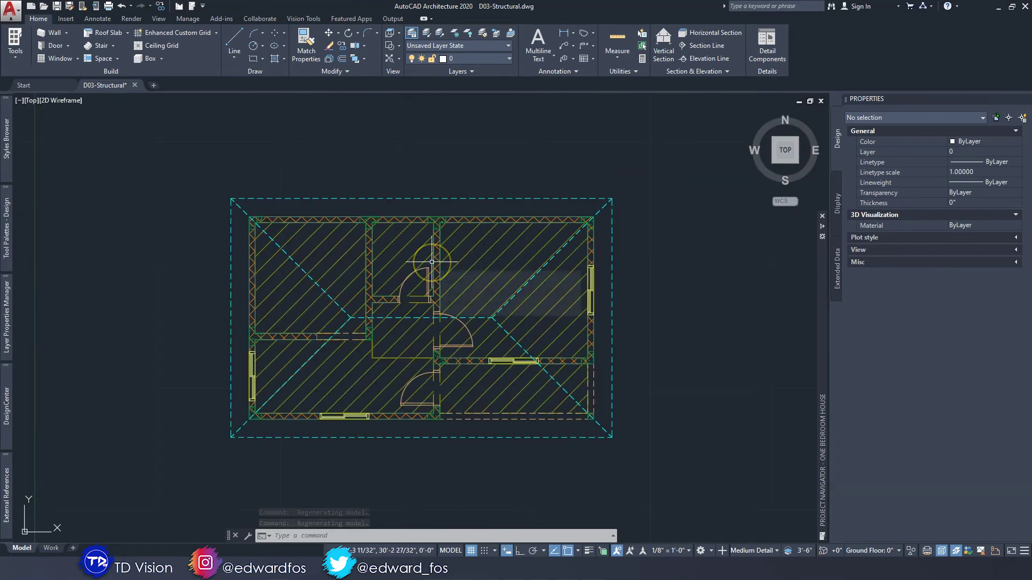
middle_drag(427, 317, 432, 309)
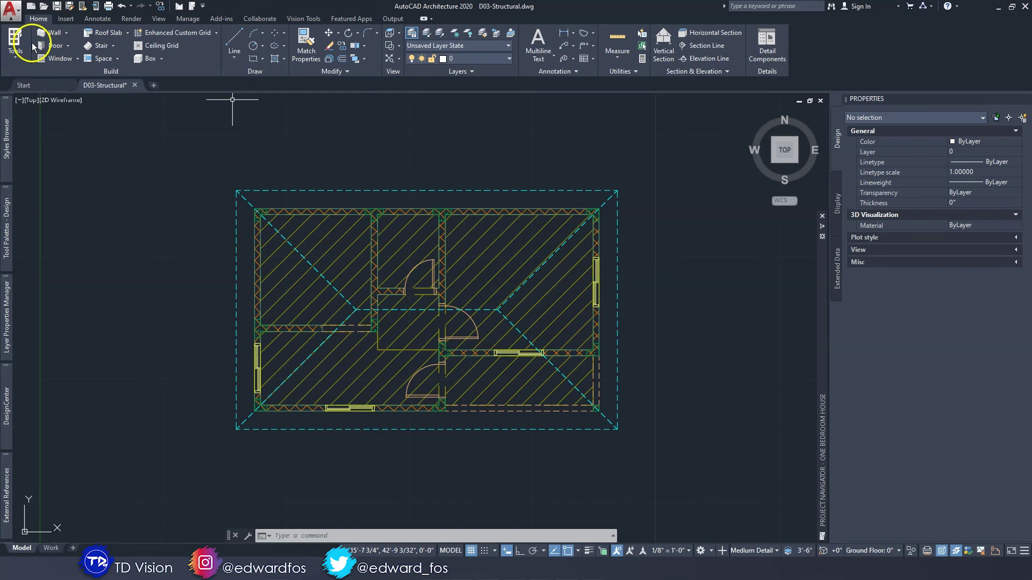
middle_click(530, 292)
mouse_move(828, 262)
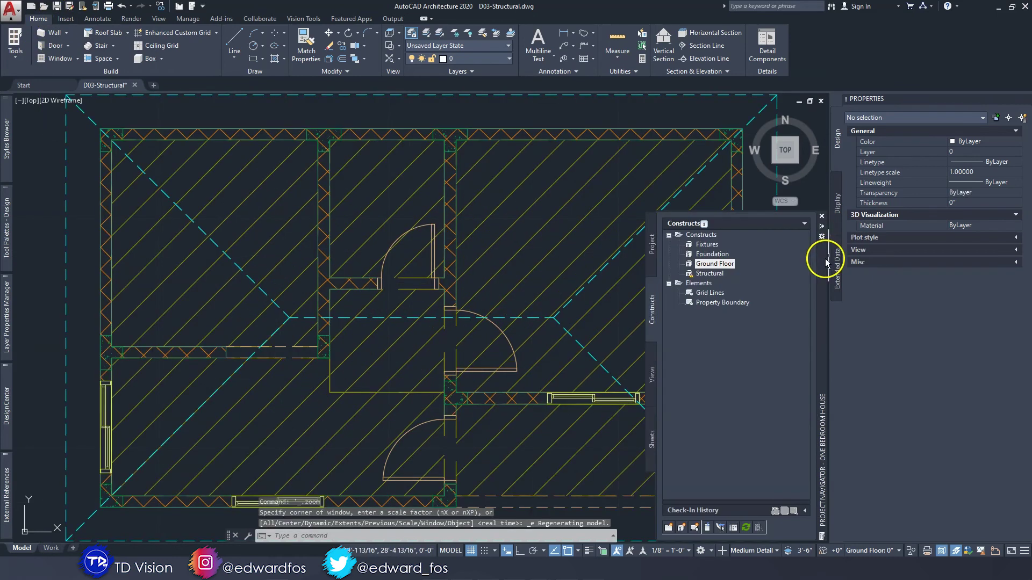
Include the Fixtures, Ground Floor and Structural constructs in the Floor Plan view's content.
click(652, 375)
click(679, 245)
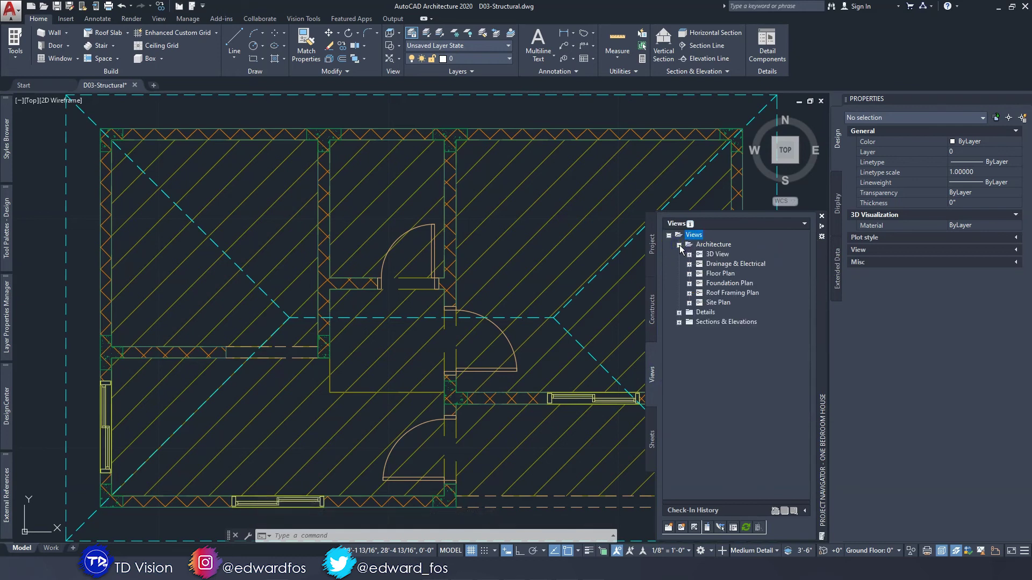
click(712, 285)
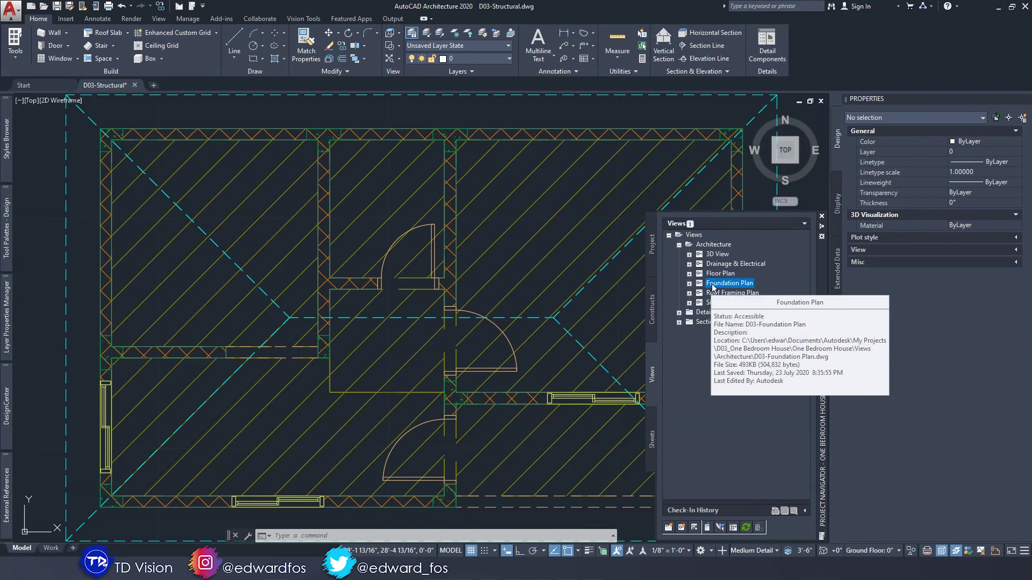
right_click(717, 274)
mouse_move(778, 364)
click(751, 551)
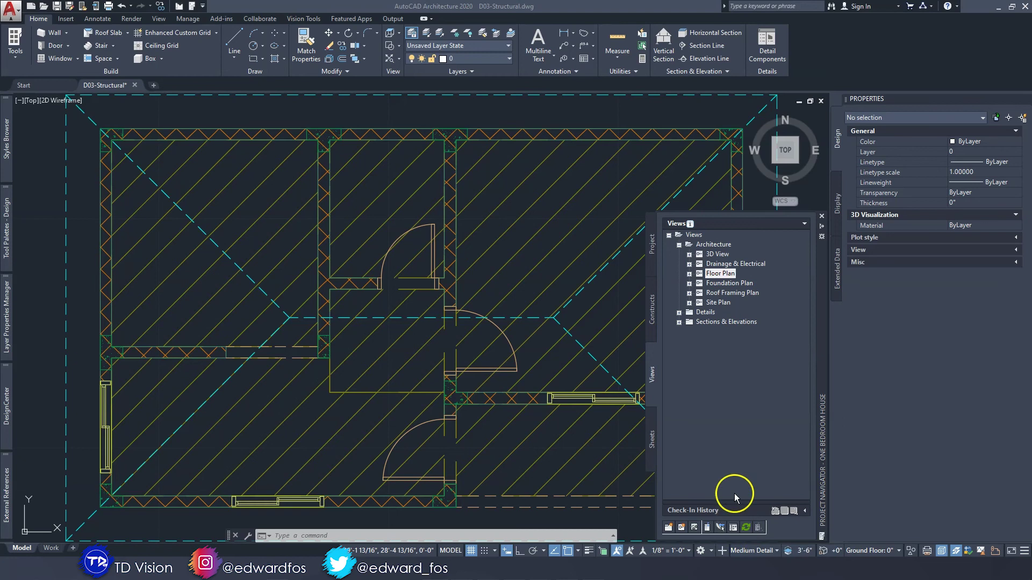
click(384, 230)
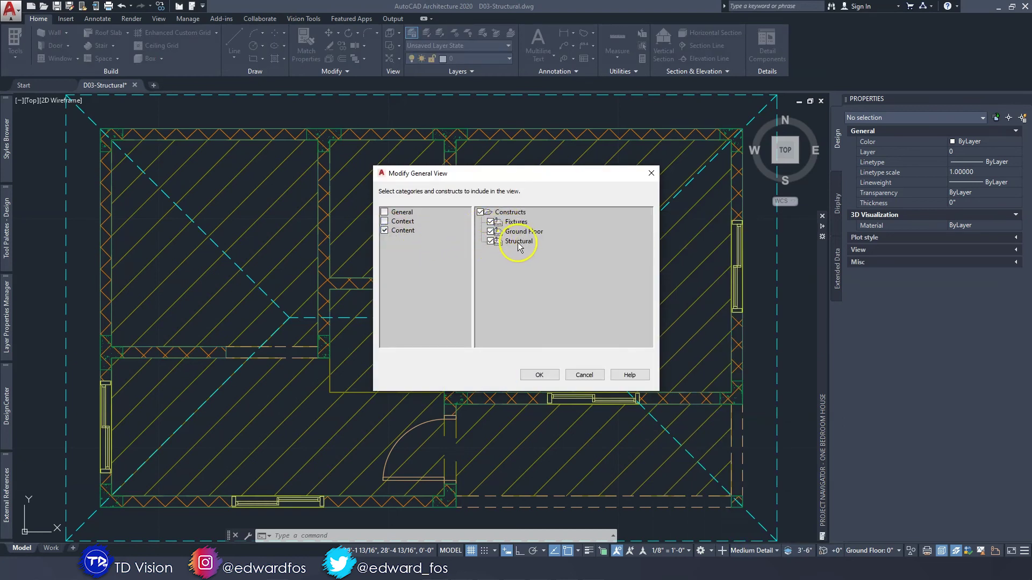
click(541, 375)
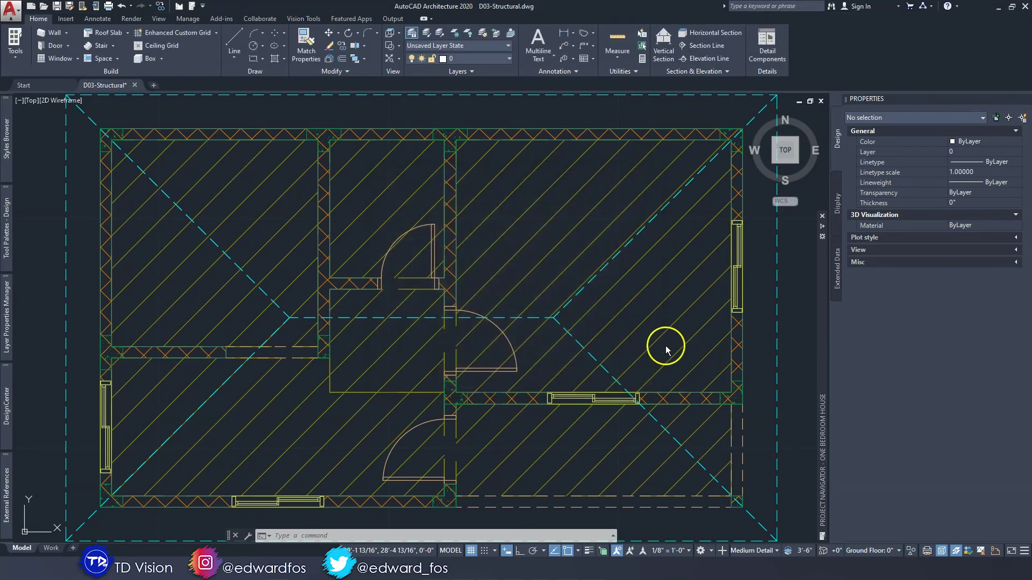
Review the Foundation Plan view's content, which holds only the Foundation construct, without changes.
mouse_move(820, 317)
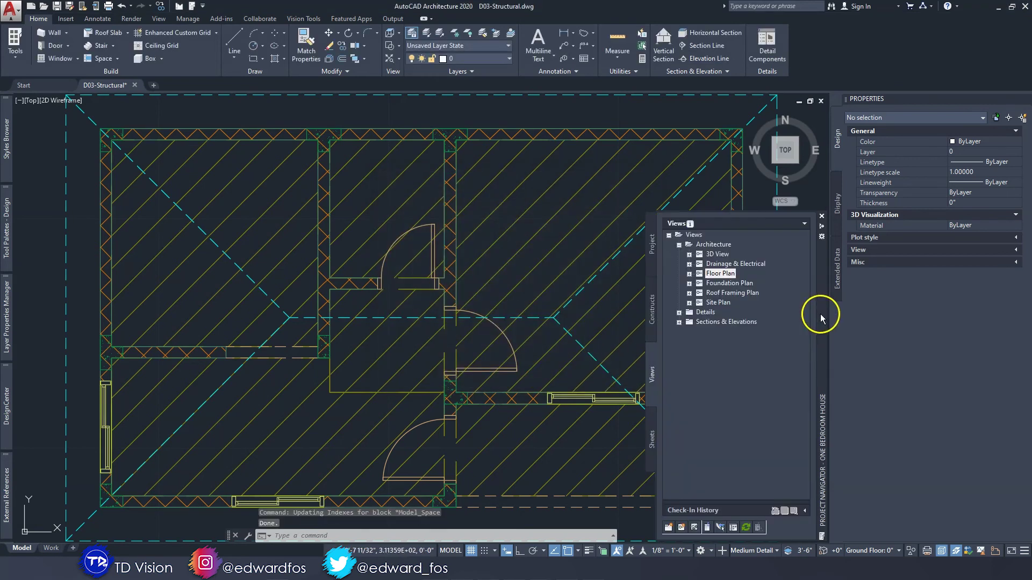
click(732, 283)
right_click(732, 283)
click(731, 503)
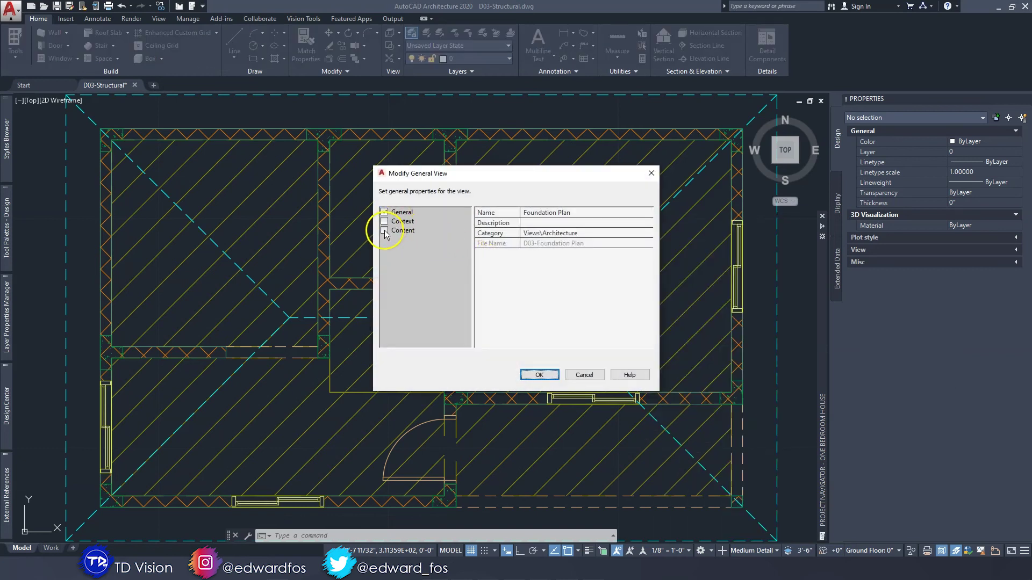
click(384, 230)
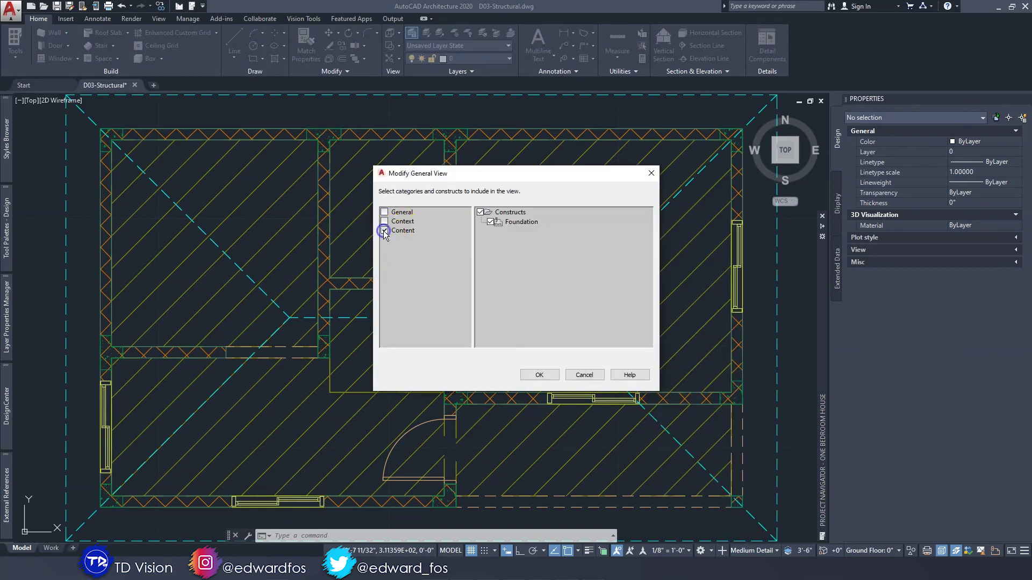
click(651, 174)
click(705, 264)
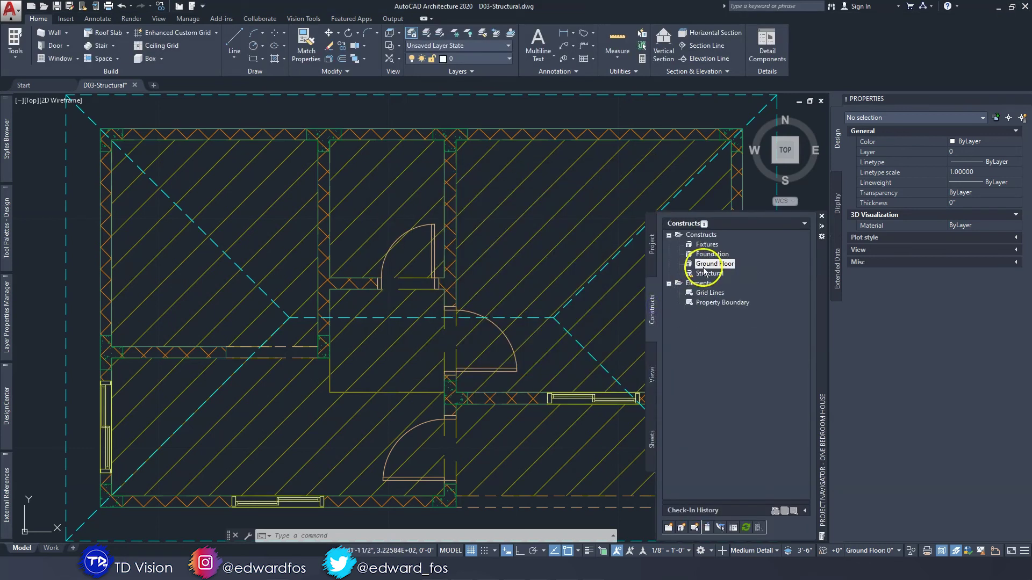
Assign the Structural construct to the Foundation level as well as Ground Floor.
right_click(710, 276)
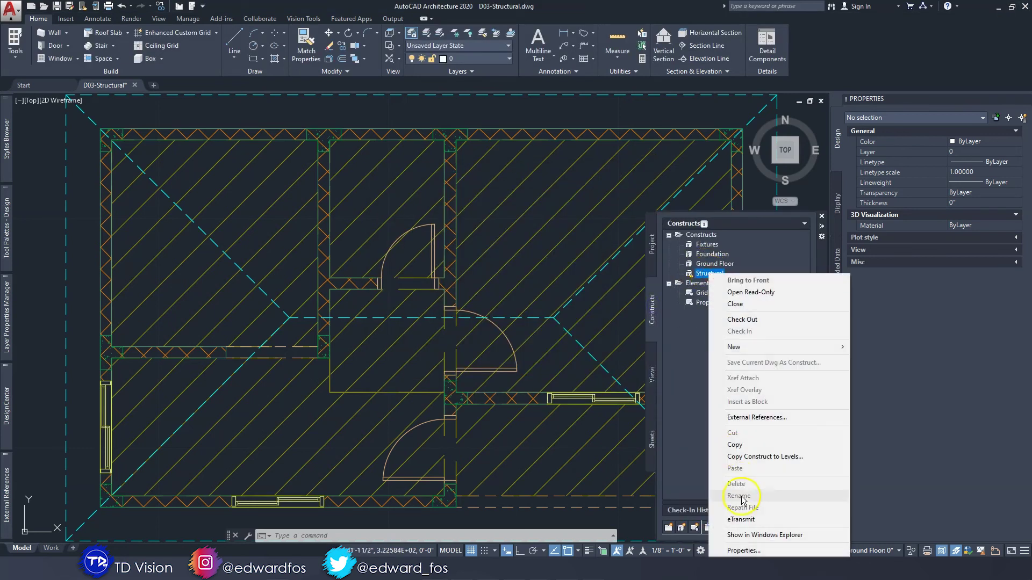
click(738, 552)
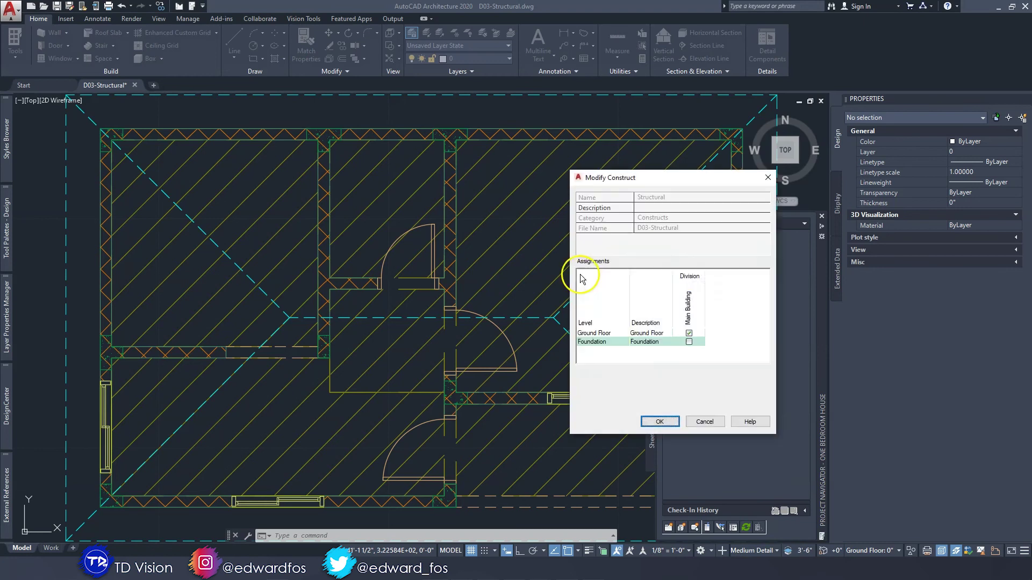
click(689, 342)
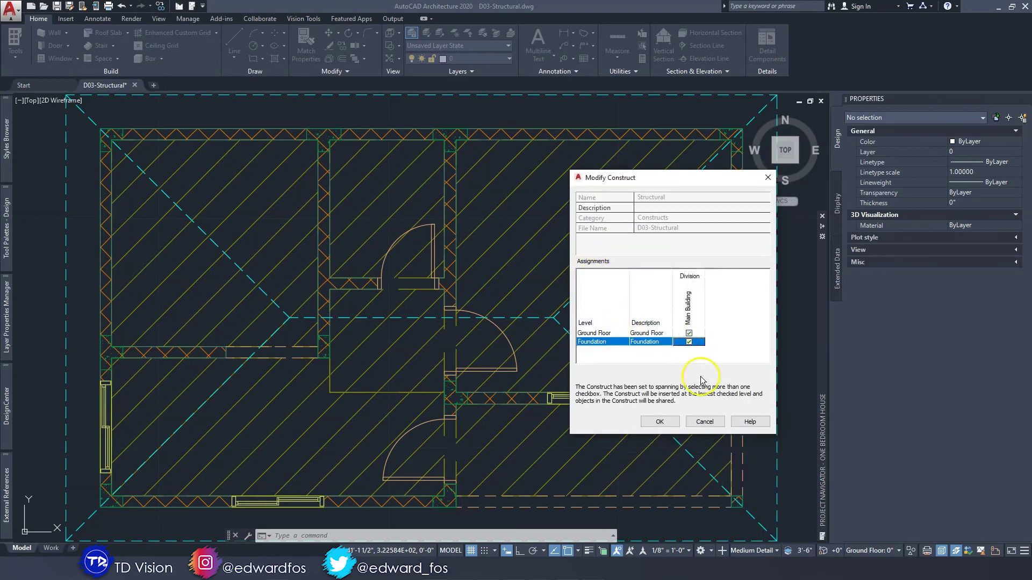
click(660, 422)
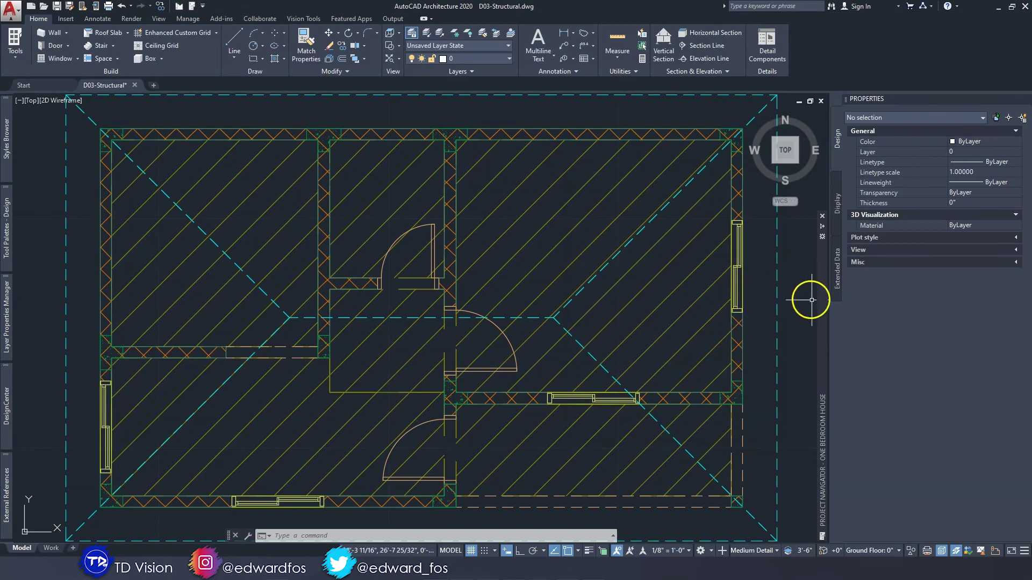
mouse_move(822, 313)
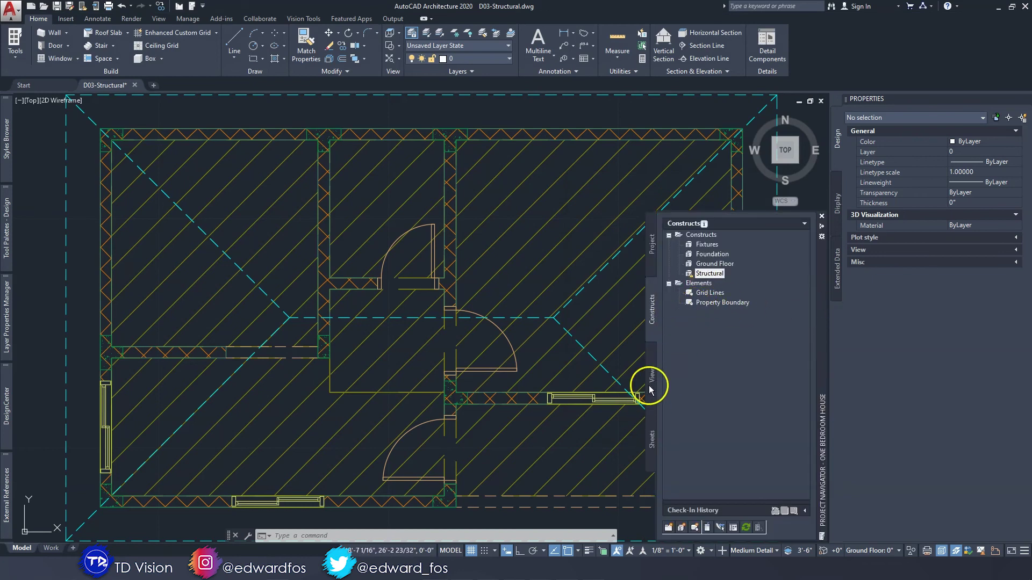
Add the Structural construct to the Foundation Plan view's content.
click(651, 386)
right_click(719, 289)
click(760, 548)
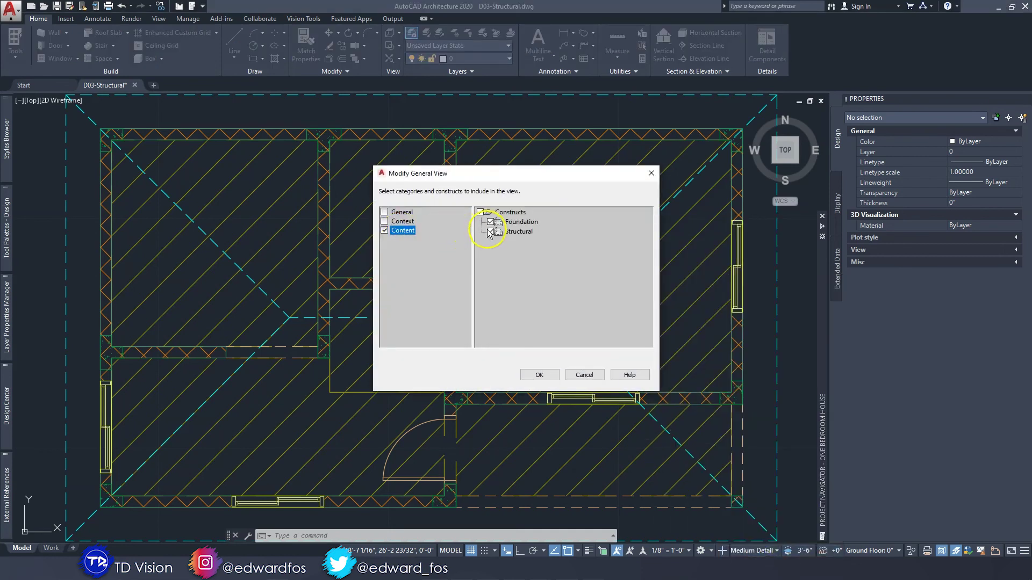
click(539, 375)
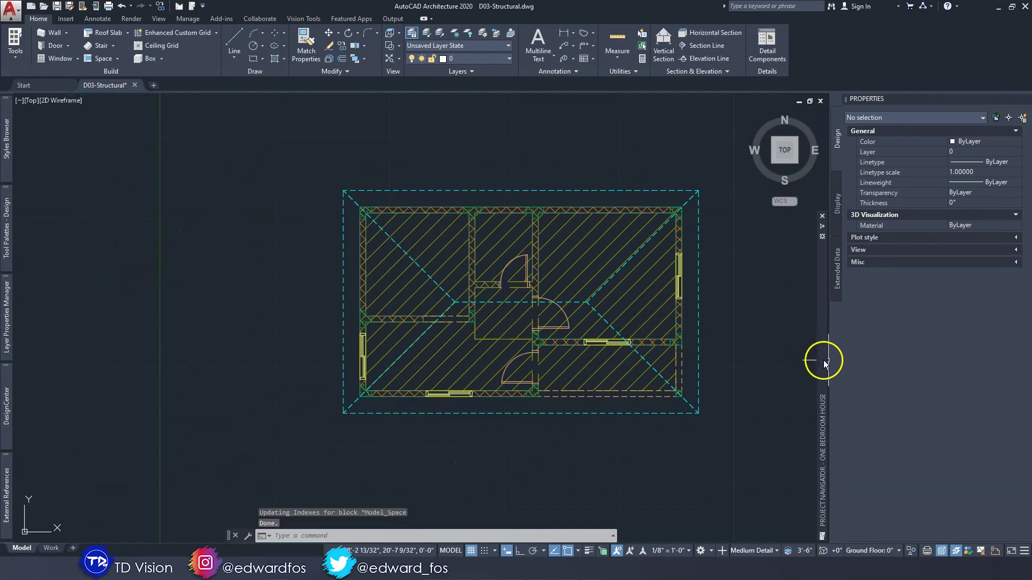
mouse_move(821, 357)
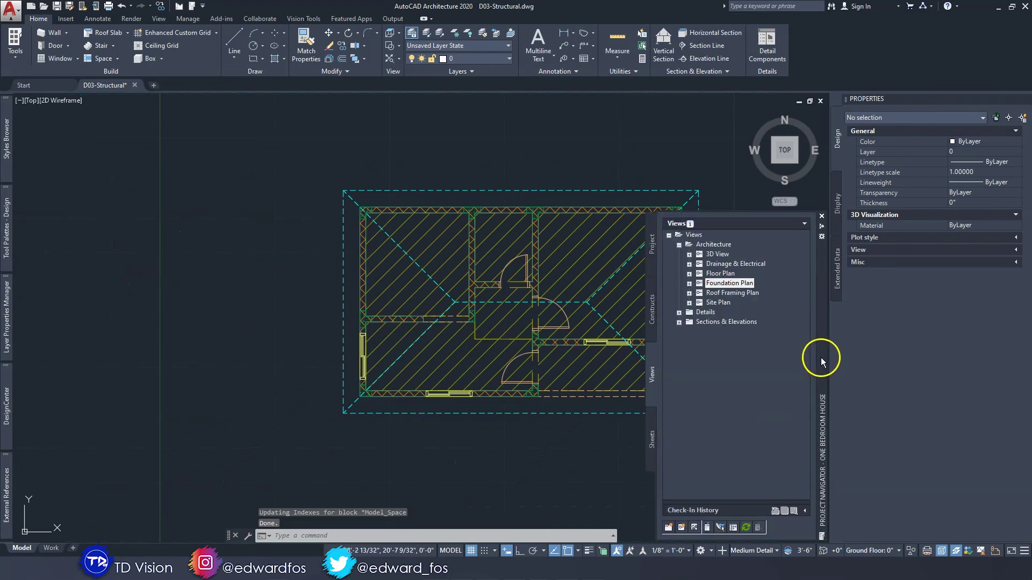
Open the Floor Plan view drawing from the Views list.
double_click(718, 274)
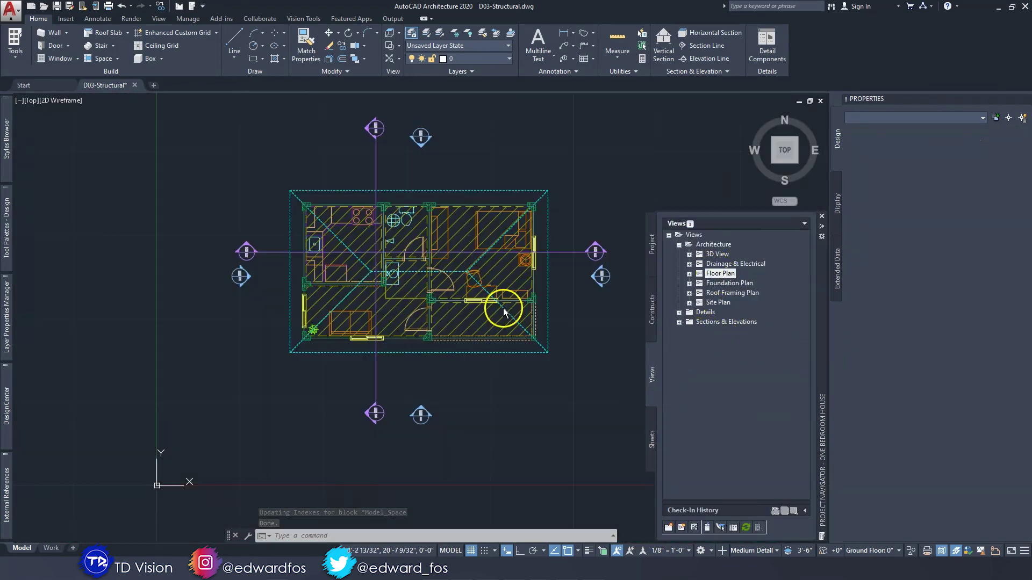
scroll(532, 208, up, 10)
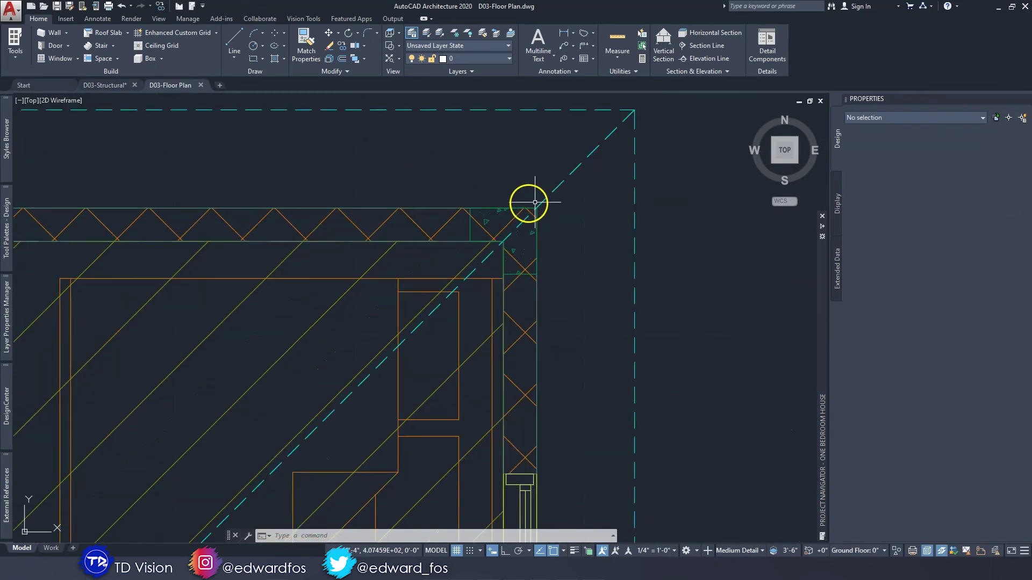
scroll(512, 210, down, 6)
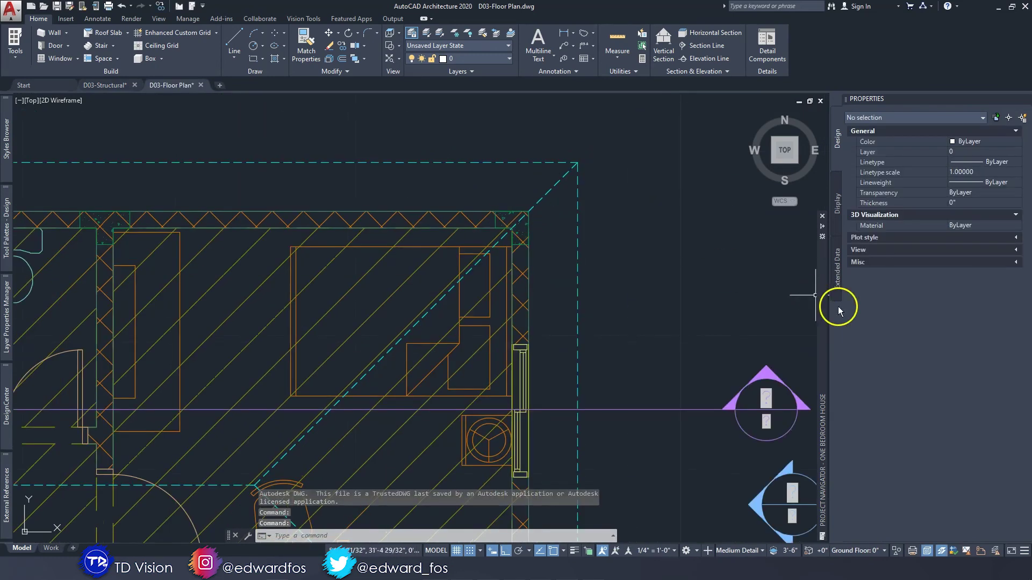
mouse_move(824, 320)
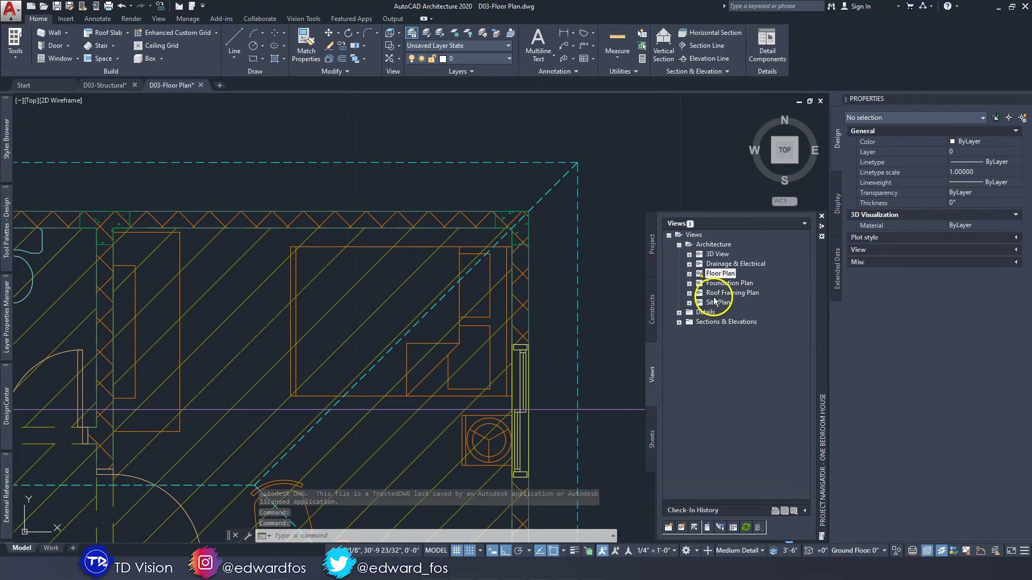
Open the Foundation Plan drawing and frame the whole foundation wall layout.
click(821, 226)
double_click(730, 283)
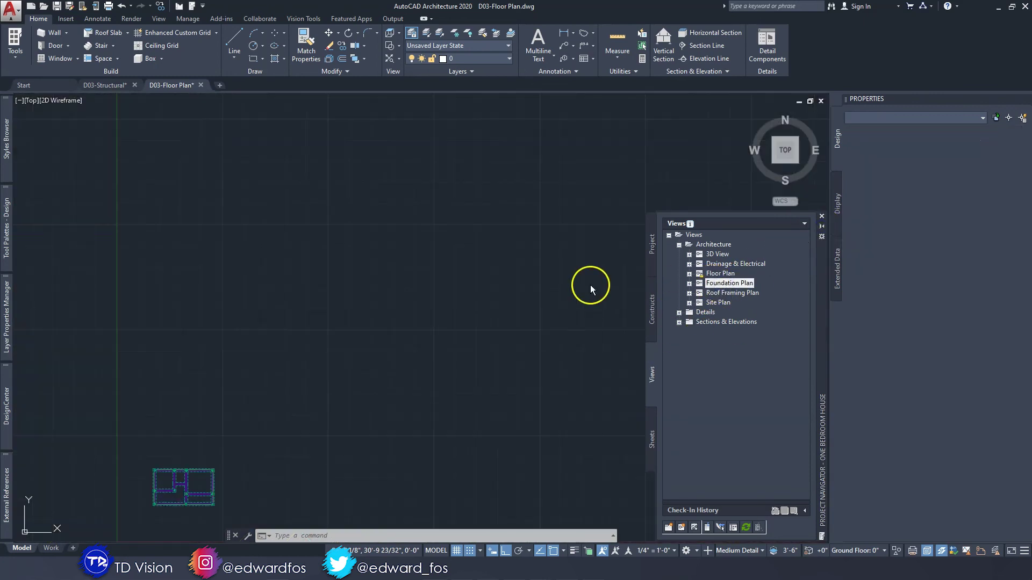
click(279, 418)
scroll(279, 414, up, 10)
scroll(483, 118, down, 3)
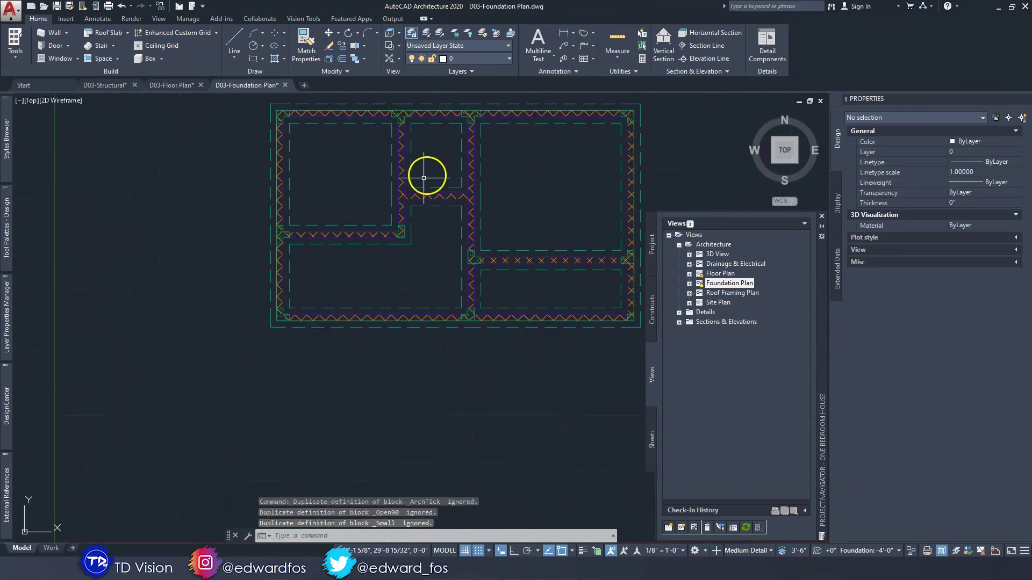
mouse_move(369, 240)
middle_down()
mouse_move(383, 234)
mouse_move(381, 258)
middle_up()
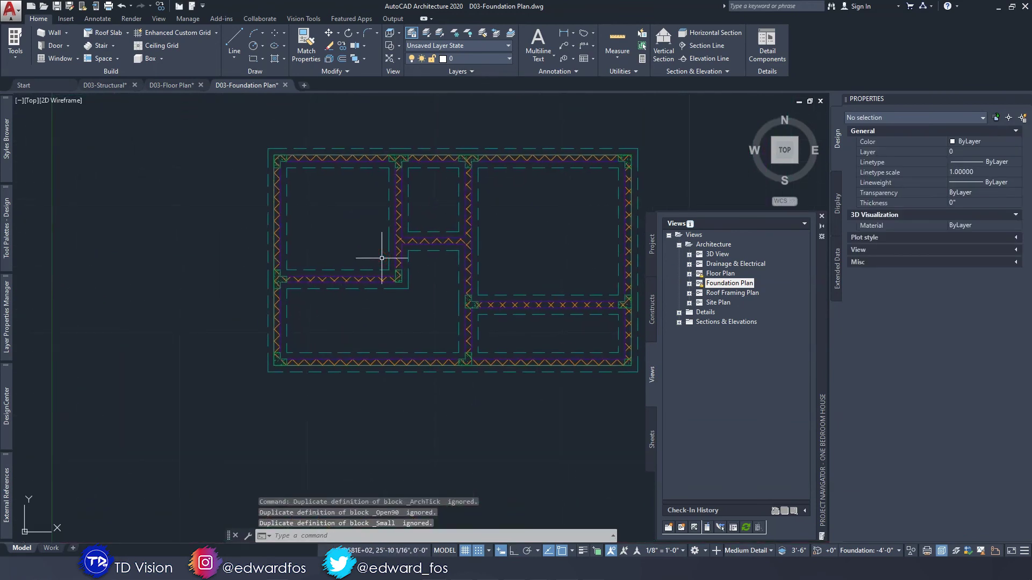
scroll(625, 158, up, 3)
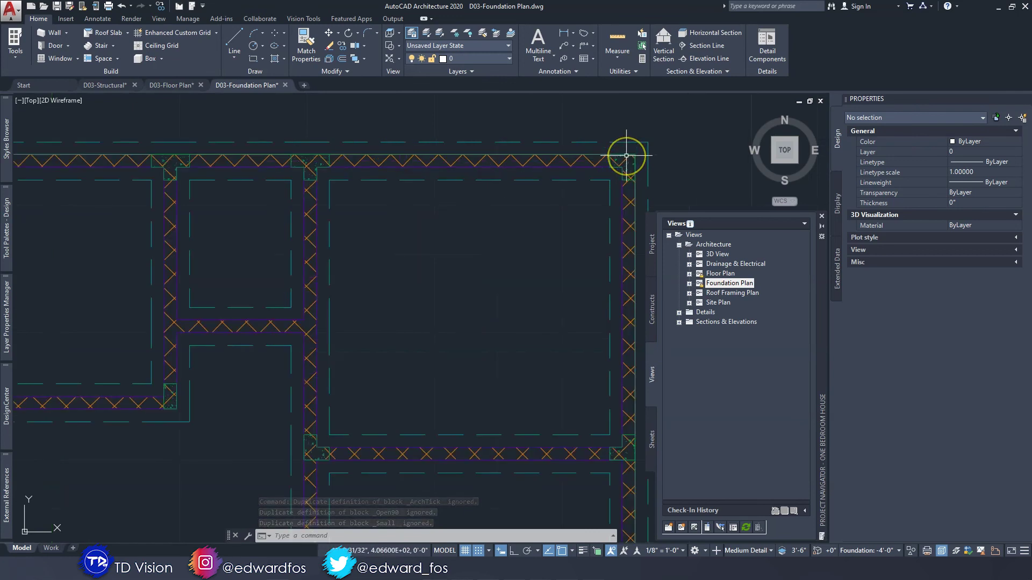
click(637, 152)
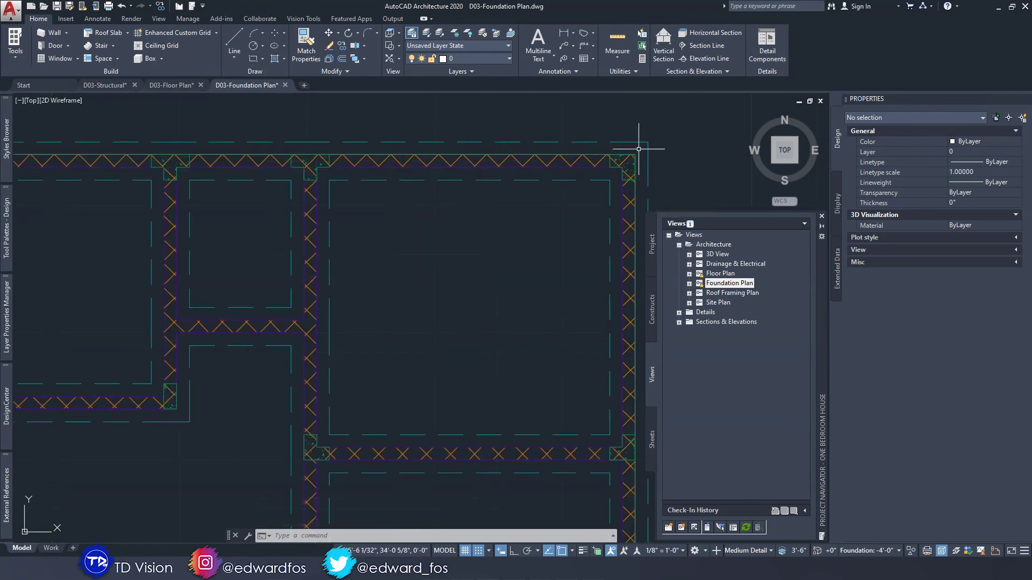
middle_drag(410, 341, 430, 272)
scroll(430, 272, down, 2)
scroll(439, 319, down, 2)
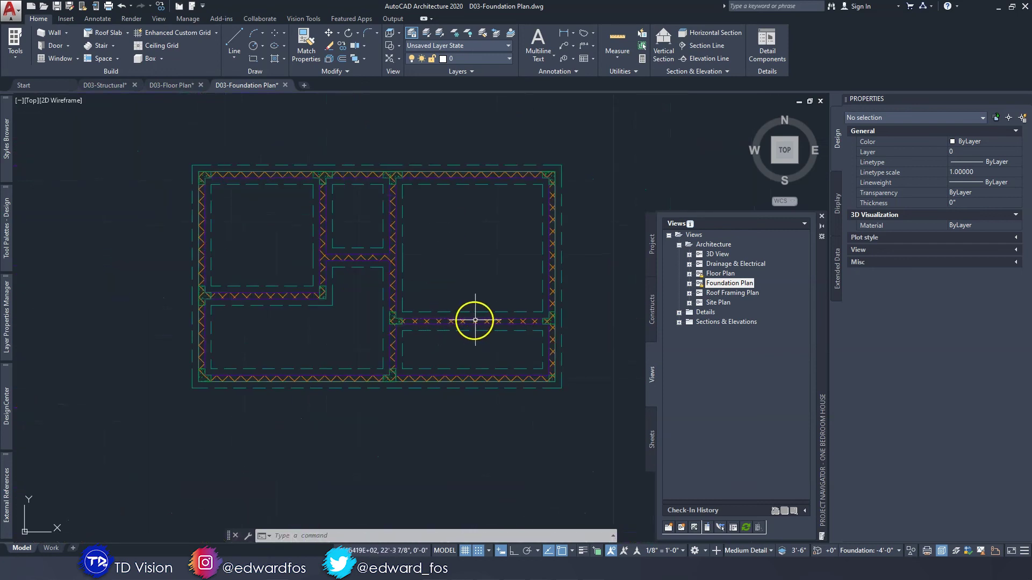